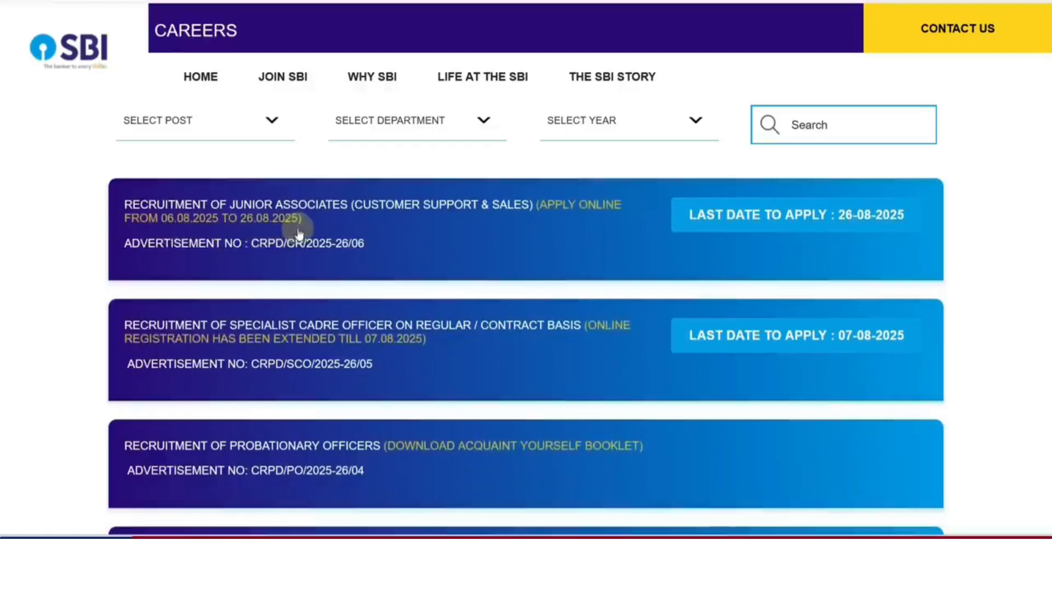
Scroll the SBI Careers openings list to the Recruitment of Junior Associates entry
{"action": "scroll", "coordinate": [300, 233], "scroll_direction": "up", "scroll_amount": 5}
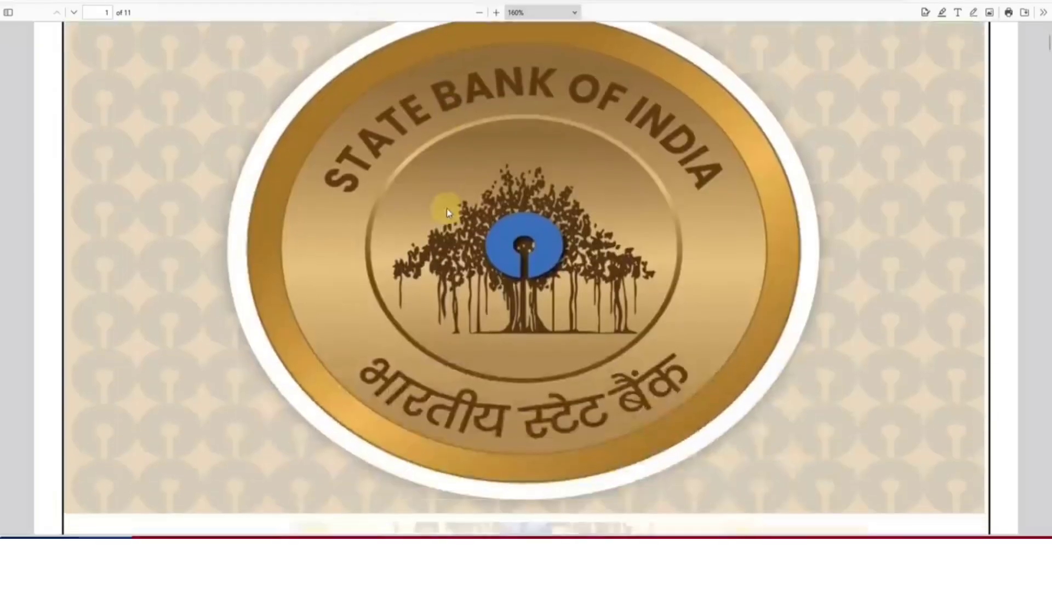
Scroll the advertisement PDF past the cover to page 2's circle-wise vacancies table
{"action": "scroll", "coordinate": [446, 208], "scroll_direction": "down", "scroll_amount": 10}
{"action": "scroll", "coordinate": [447, 212], "scroll_direction": "down", "scroll_amount": 6}
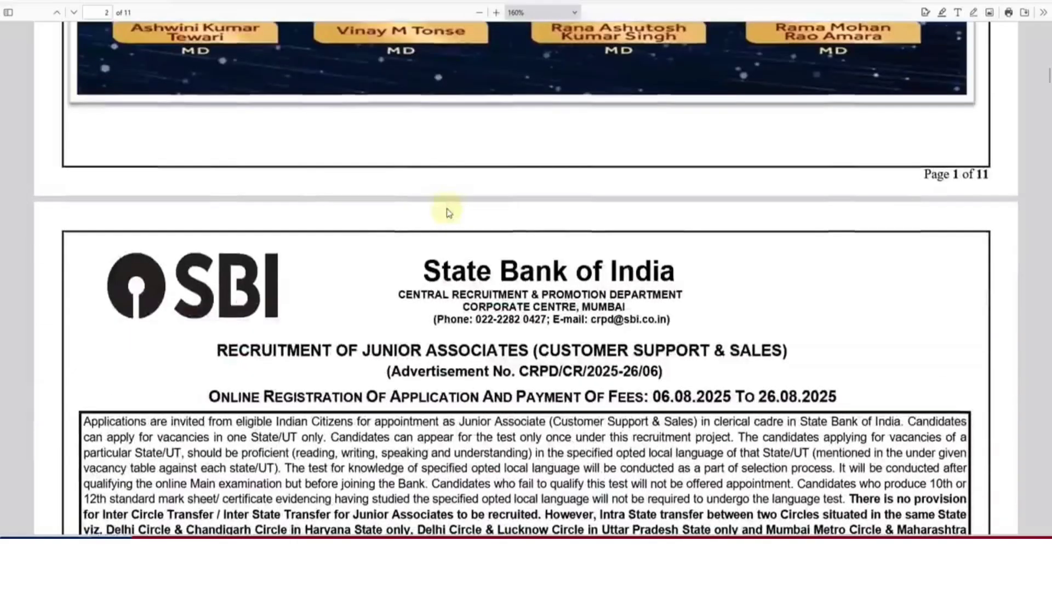
{"action": "scroll", "coordinate": [474, 240], "scroll_direction": "down", "scroll_amount": 1}
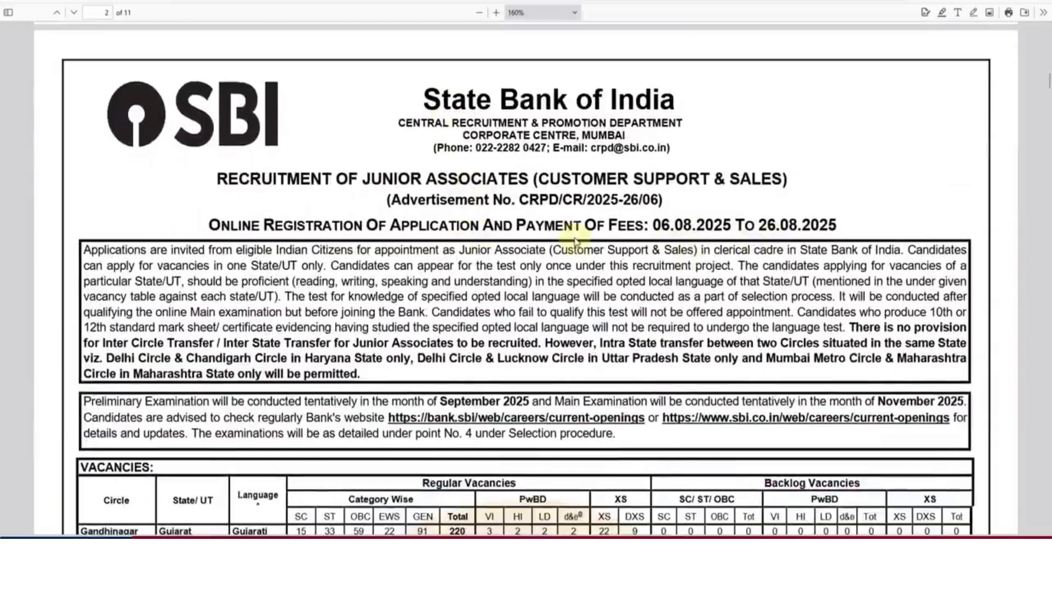
{"action": "scroll", "coordinate": [574, 241], "scroll_direction": "down", "scroll_amount": 1}
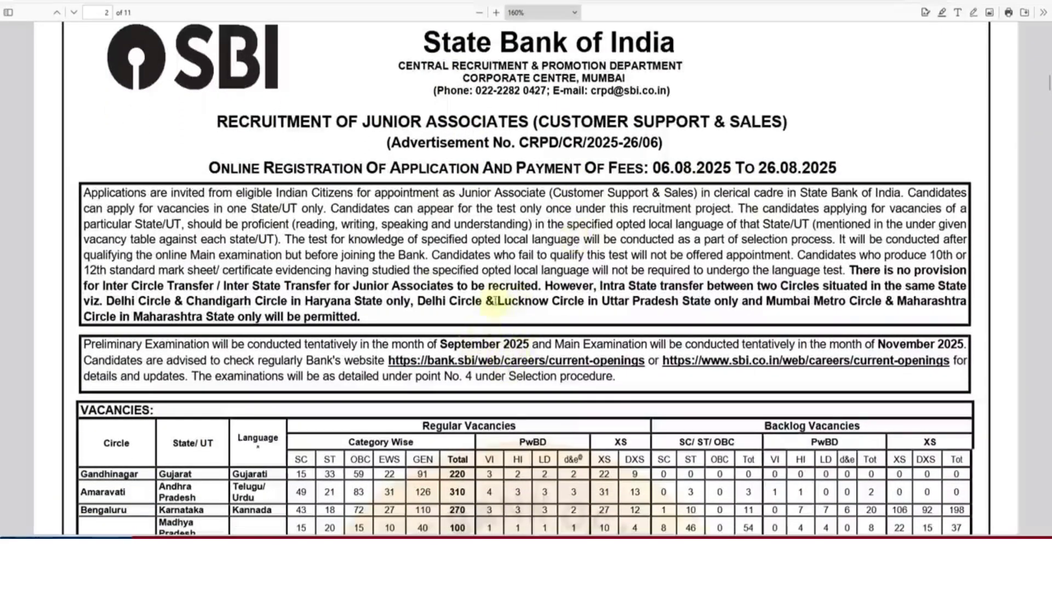
{"action": "scroll", "coordinate": [485, 310], "scroll_direction": "down", "scroll_amount": 5}
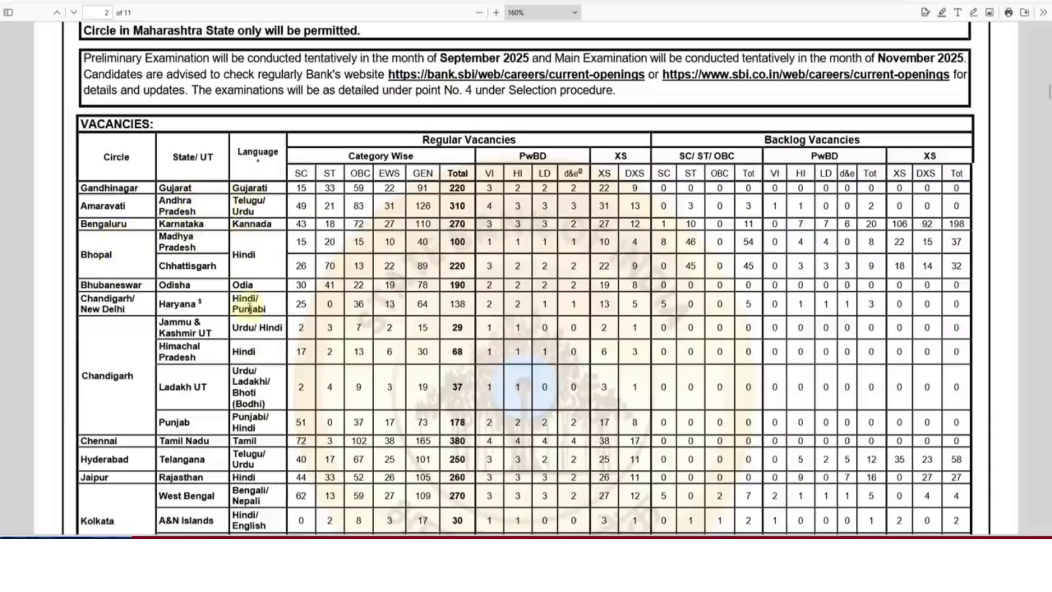
{"action": "scroll", "coordinate": [329, 312], "scroll_direction": "down", "scroll_amount": 7}
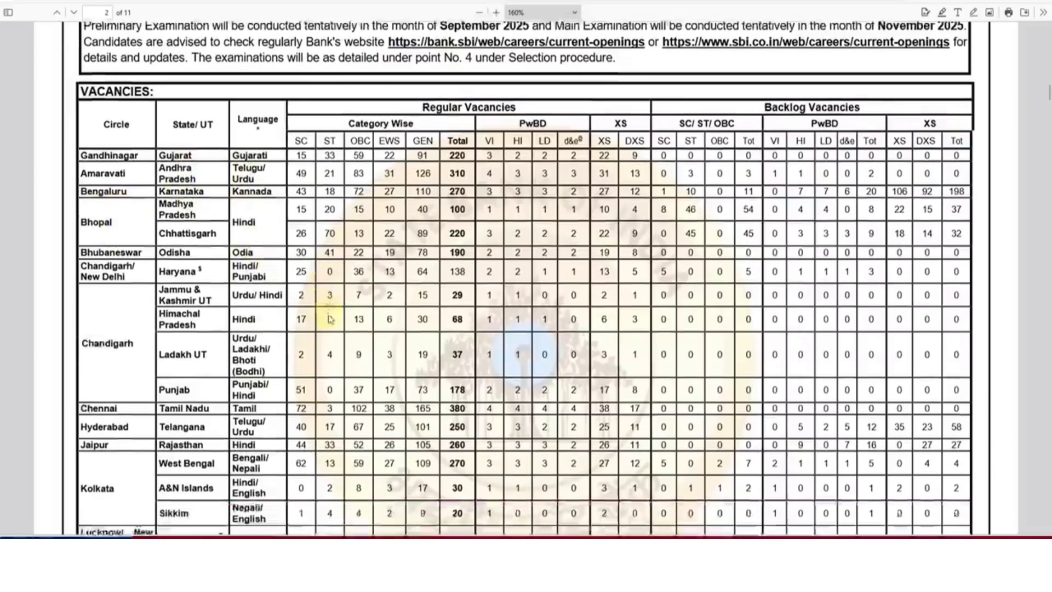
{"action": "scroll", "coordinate": [355, 330], "scroll_direction": "down", "scroll_amount": 3}
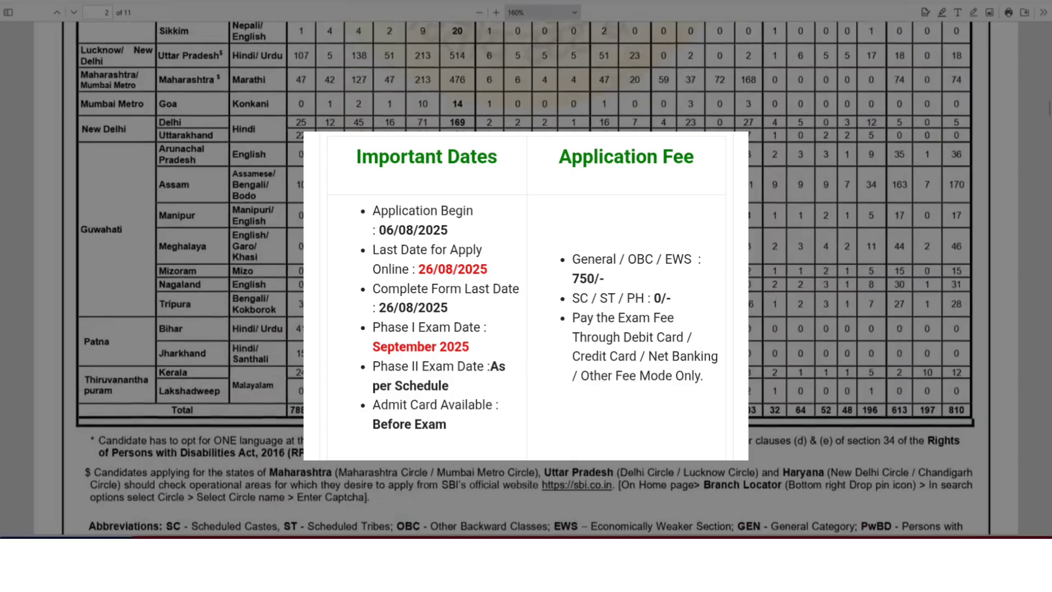
Scroll through page 3's Important Note and Eligibility Criteria into page 4's disability definitions
{"action": "scroll", "coordinate": [526, 278], "scroll_direction": "down", "scroll_amount": 10}
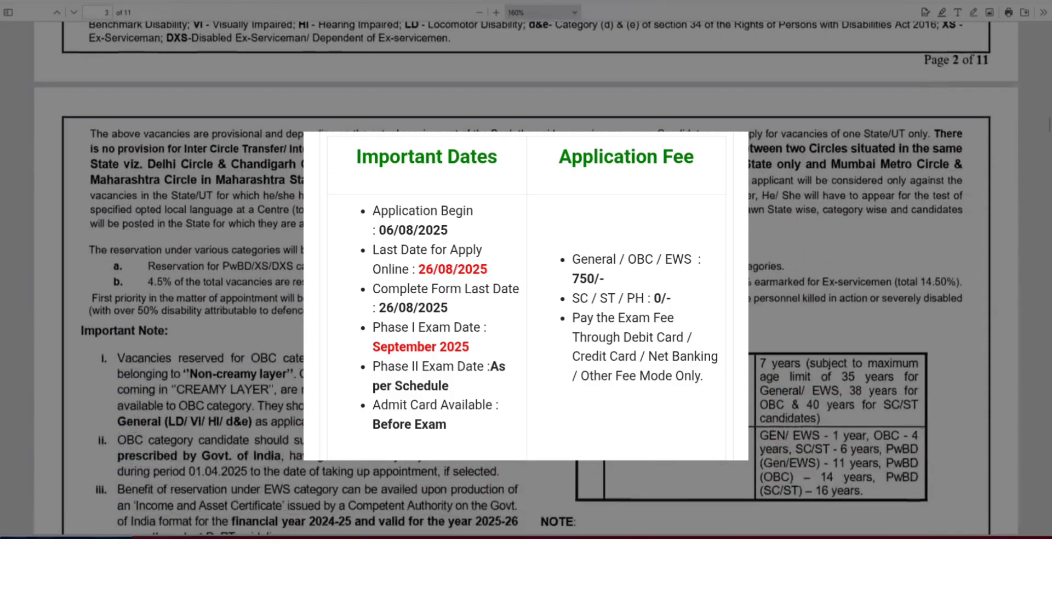
{"action": "scroll", "coordinate": [526, 278], "scroll_direction": "down", "scroll_amount": 4}
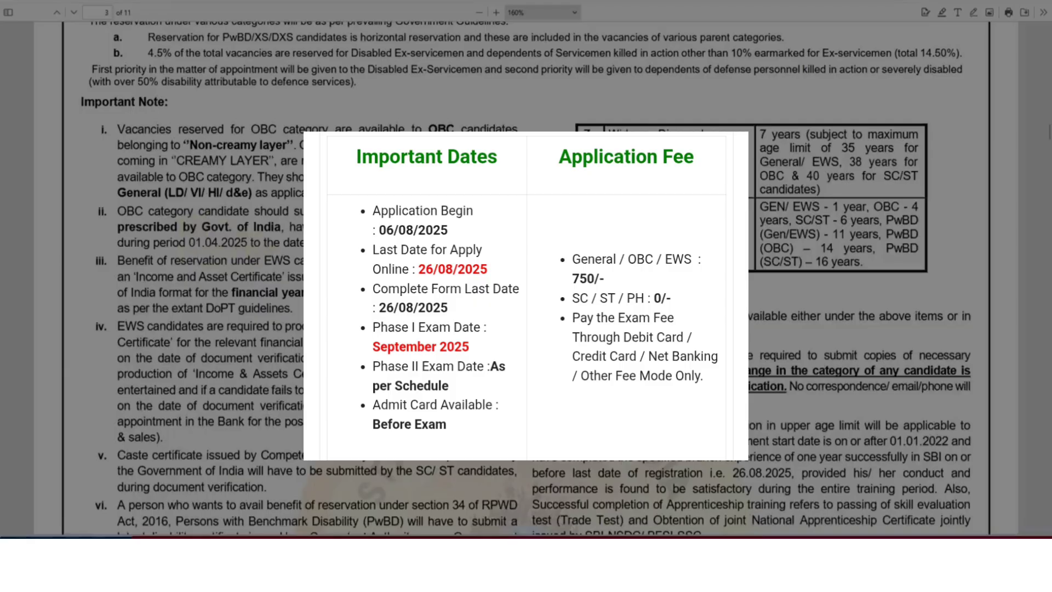
{"action": "scroll", "coordinate": [530, 278], "scroll_direction": "down", "scroll_amount": 10}
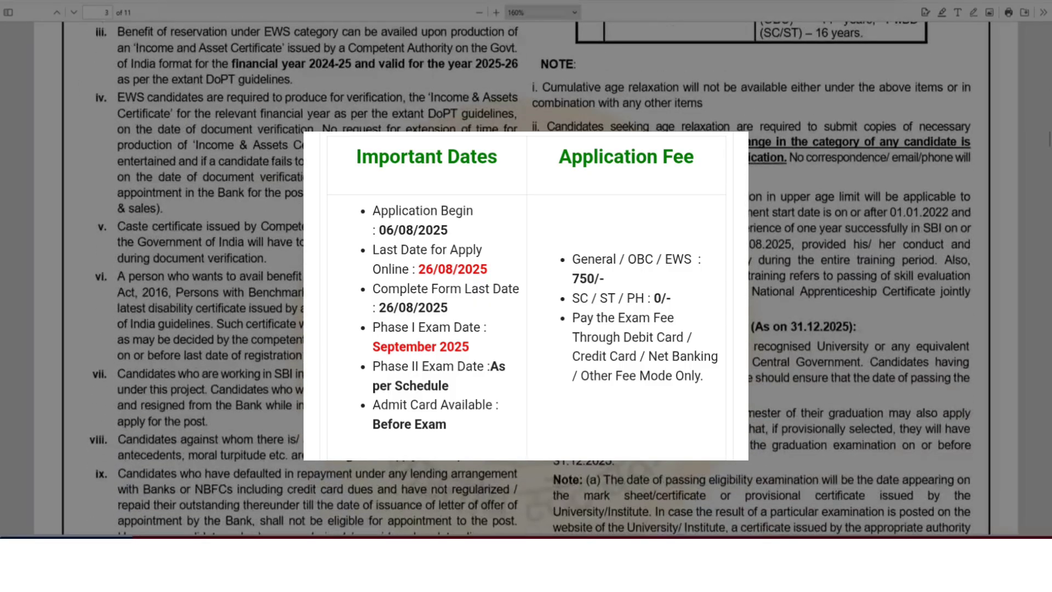
{"action": "scroll", "coordinate": [266, 284], "scroll_direction": "down", "scroll_amount": 2}
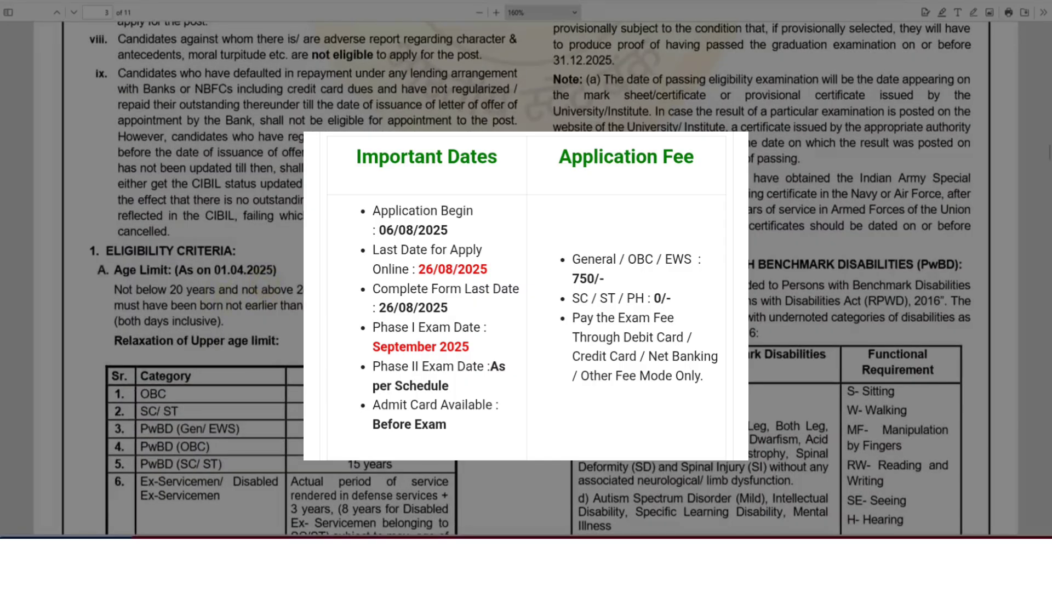
{"action": "scroll", "coordinate": [526, 274], "scroll_direction": "down", "scroll_amount": 8}
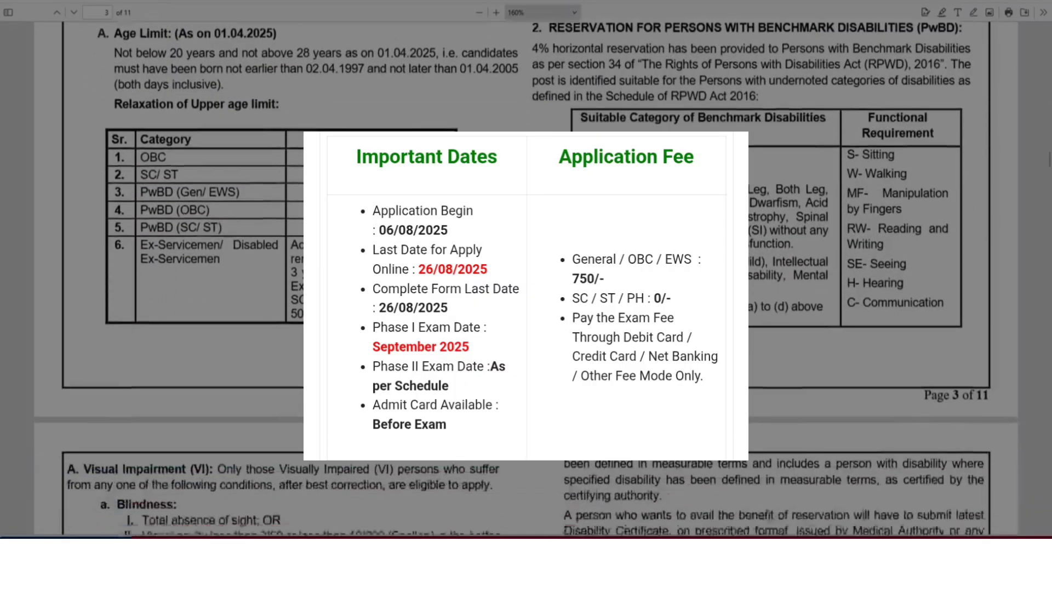
{"action": "scroll", "coordinate": [526, 274], "scroll_direction": "down", "scroll_amount": 5}
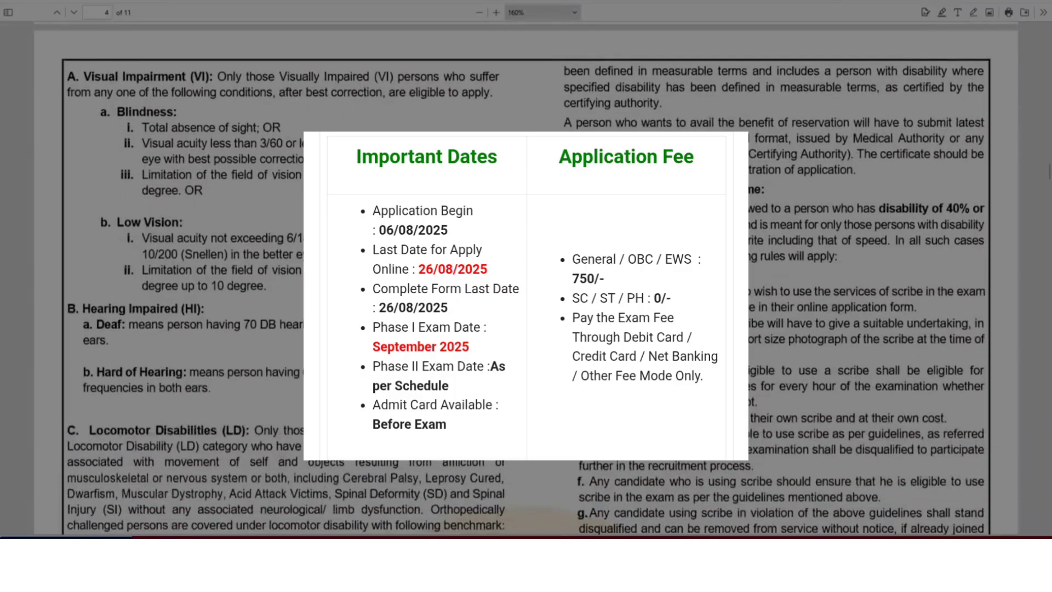
{"action": "scroll", "coordinate": [503, 343], "scroll_direction": "down", "scroll_amount": 5}
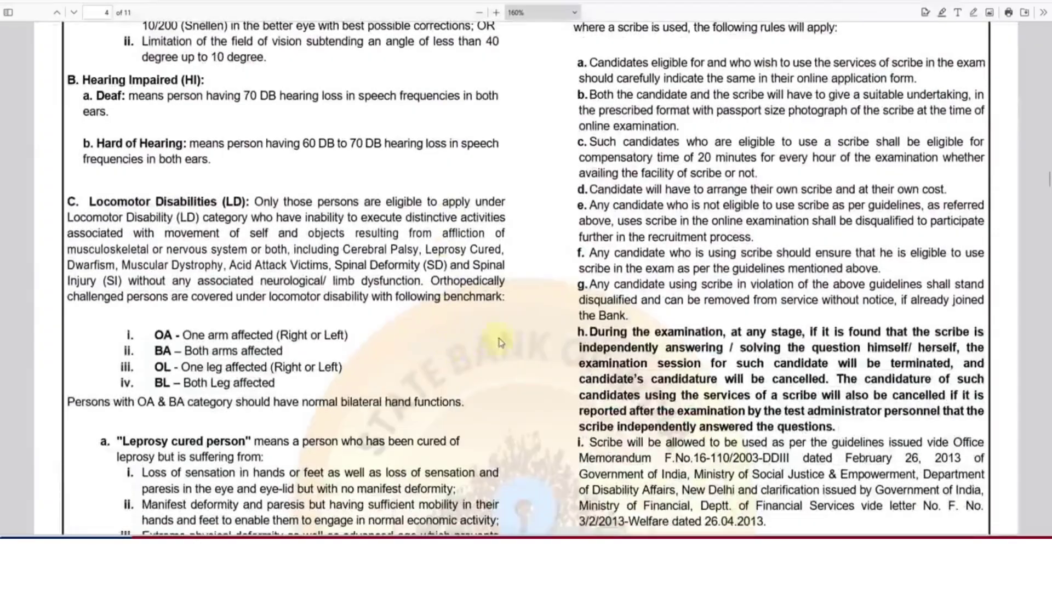
Scroll back up to the eligibility criteria on page 3 of the advertisement
{"action": "scroll", "coordinate": [503, 343], "scroll_direction": "up", "scroll_amount": 15}
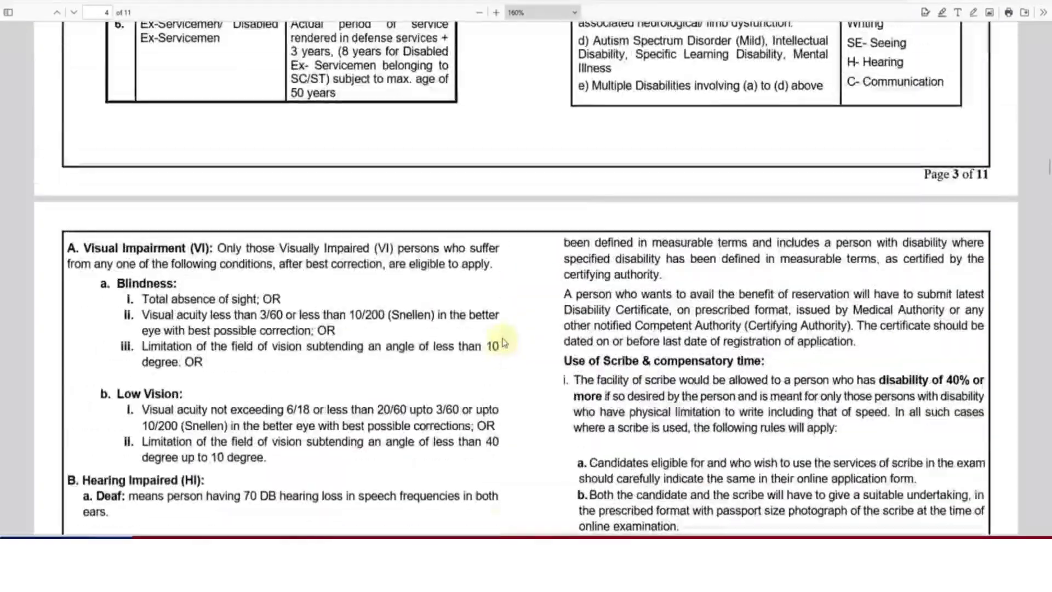
{"action": "scroll", "coordinate": [526, 274], "scroll_direction": "up", "scroll_amount": 3}
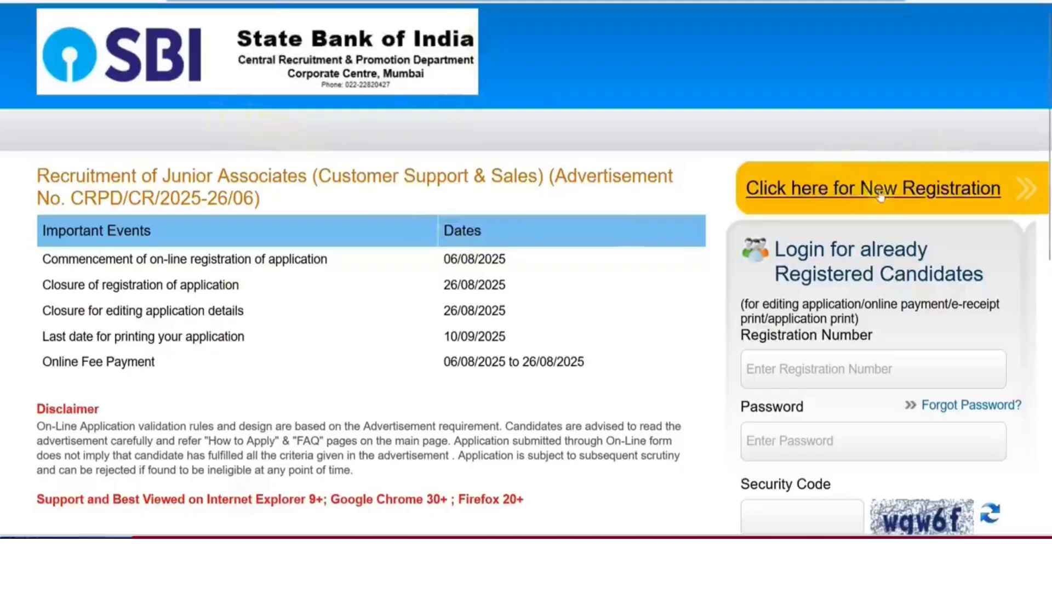
Start a new candidate registration and enter the candidate's first name
{"action": "left_click", "coordinate": [862, 198]}
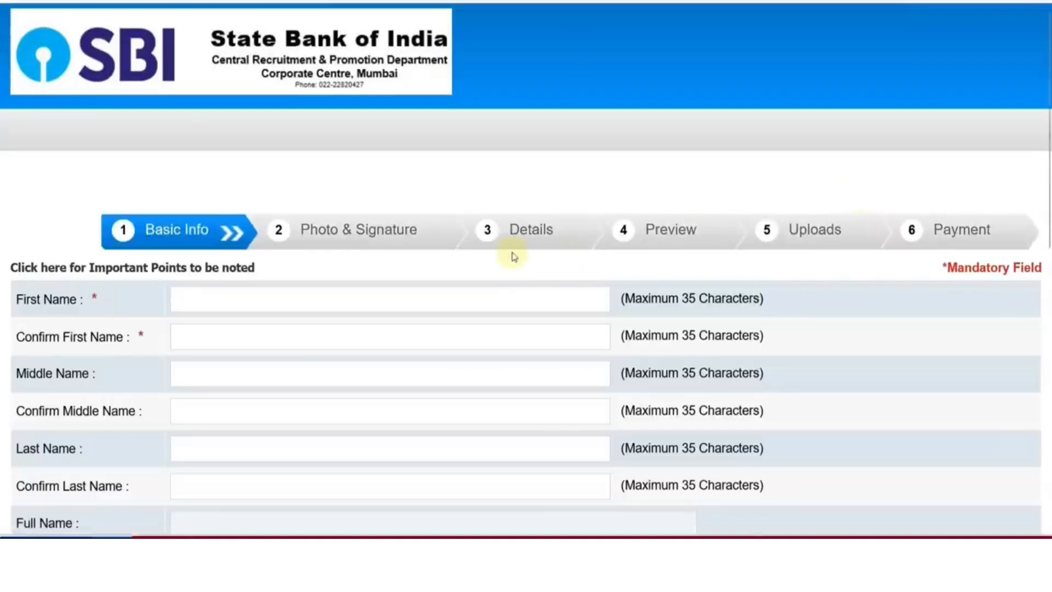
{"action": "scroll", "coordinate": [513, 256], "scroll_direction": "down", "scroll_amount": 2}
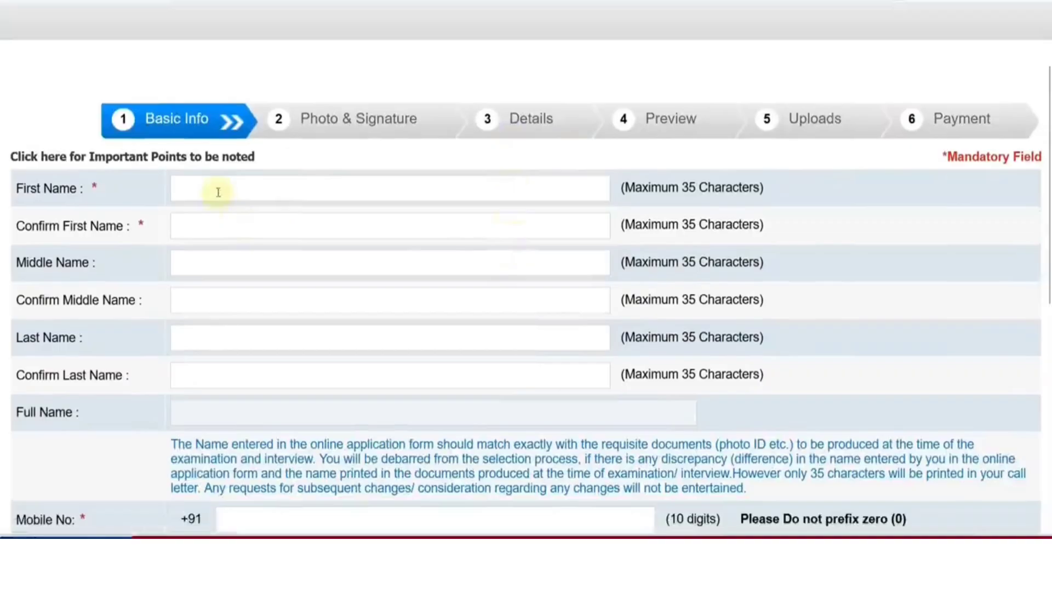
{"action": "left_click", "coordinate": [218, 191]}
{"action": "key", "text": "Tab"}
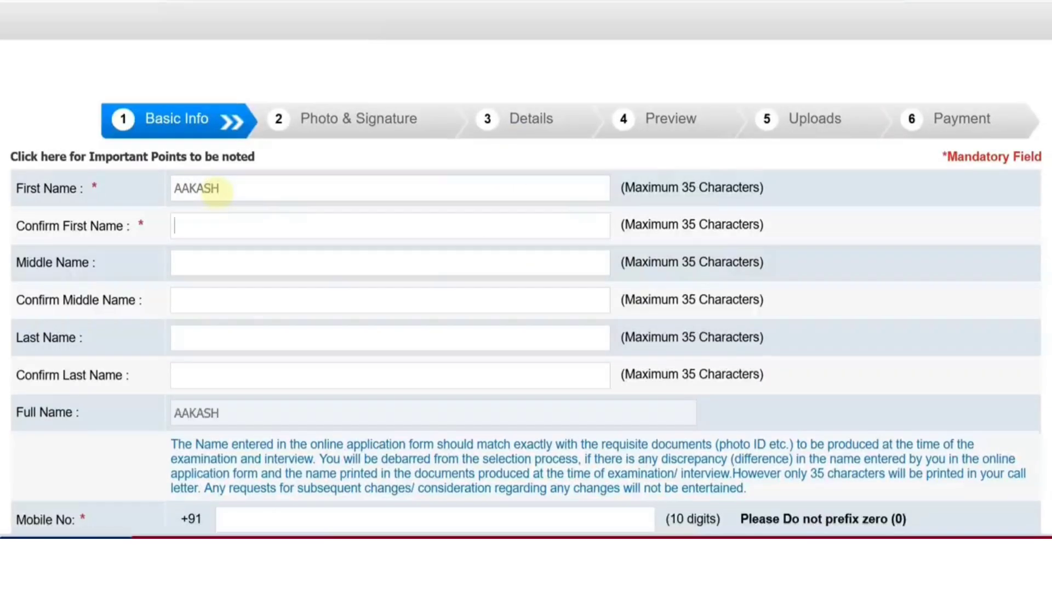
{"action": "scroll", "coordinate": [212, 192], "scroll_direction": "down", "scroll_amount": 4}
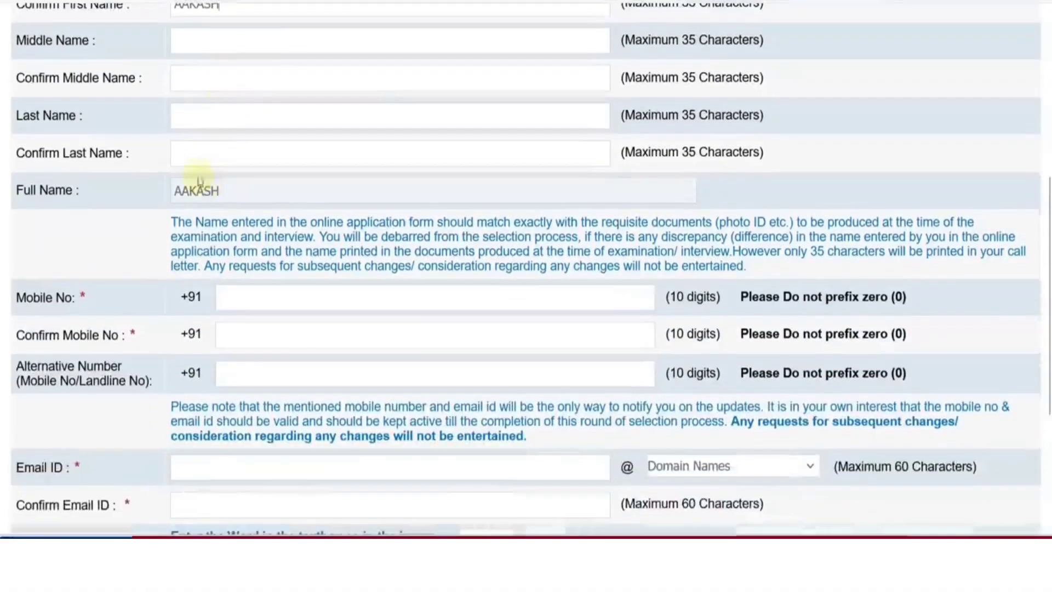
Enter the candidate's last name and type it again in the confirmation field
{"action": "left_click", "coordinate": [192, 124]}
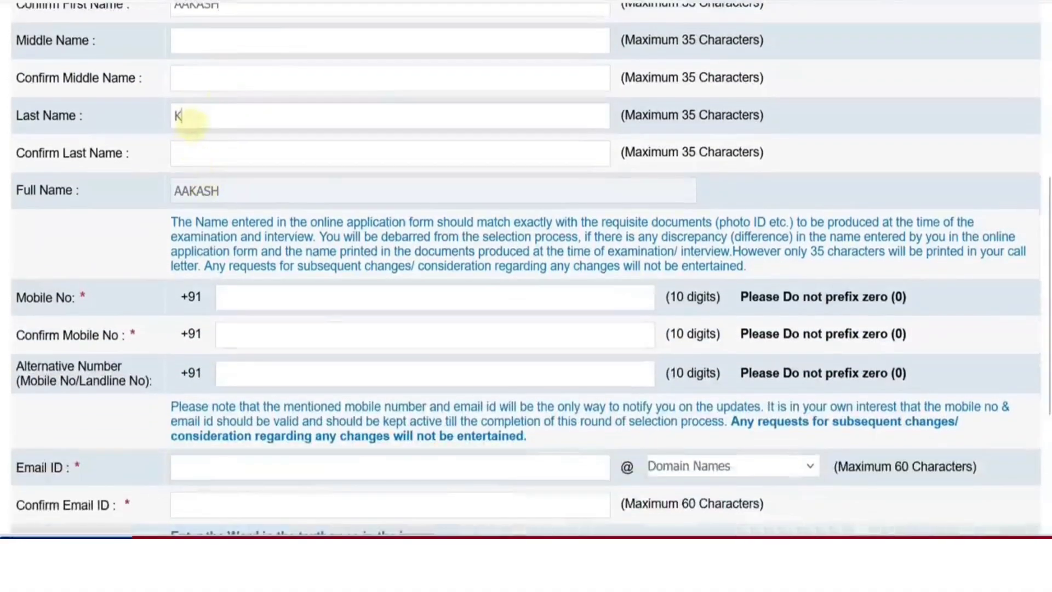
{"action": "key", "text": "Tab"}
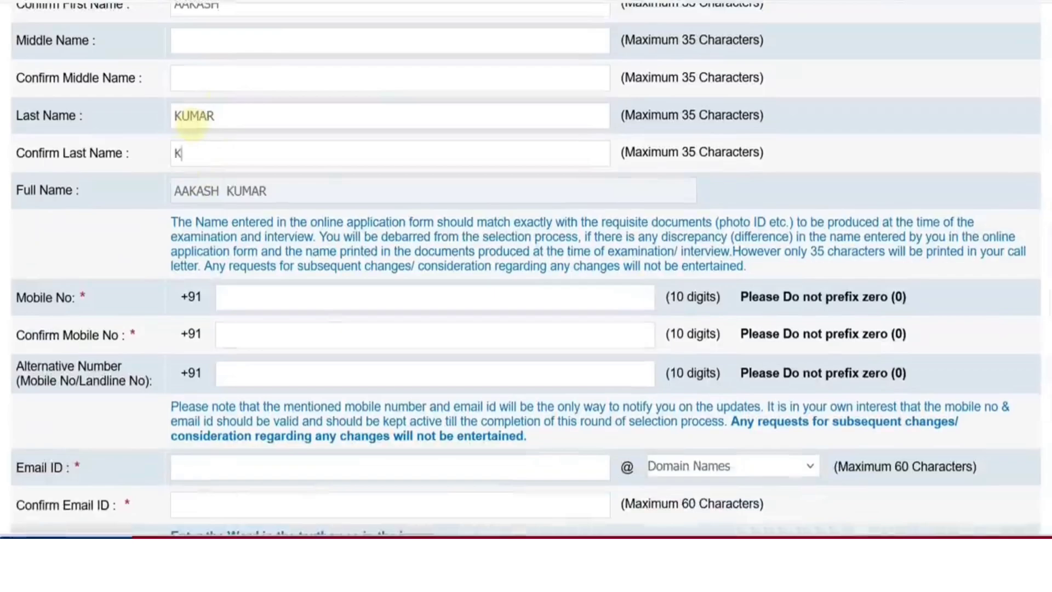
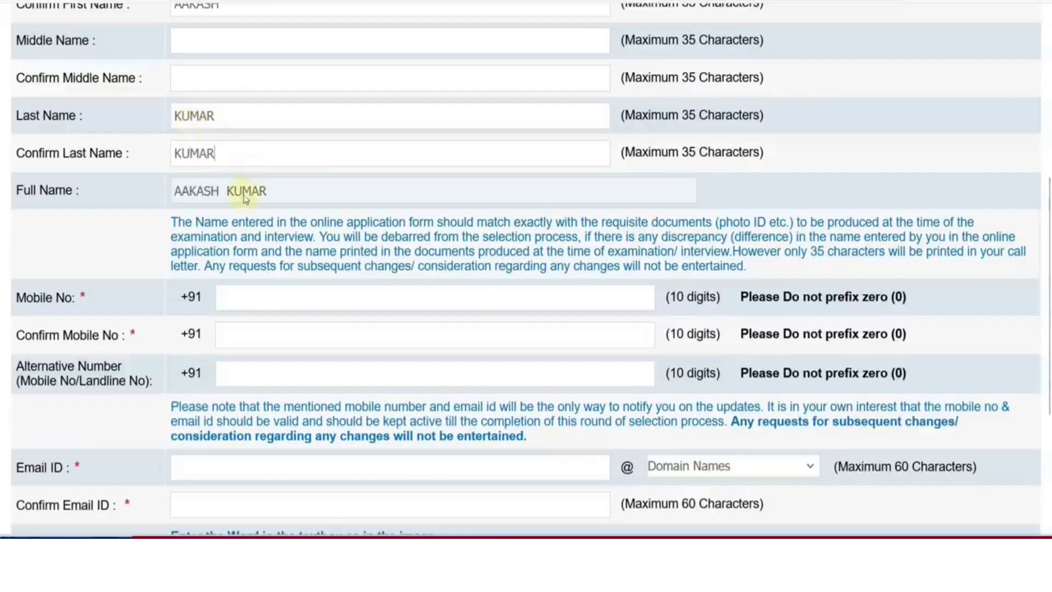
{"action": "scroll", "coordinate": [252, 197], "scroll_direction": "down", "scroll_amount": 2}
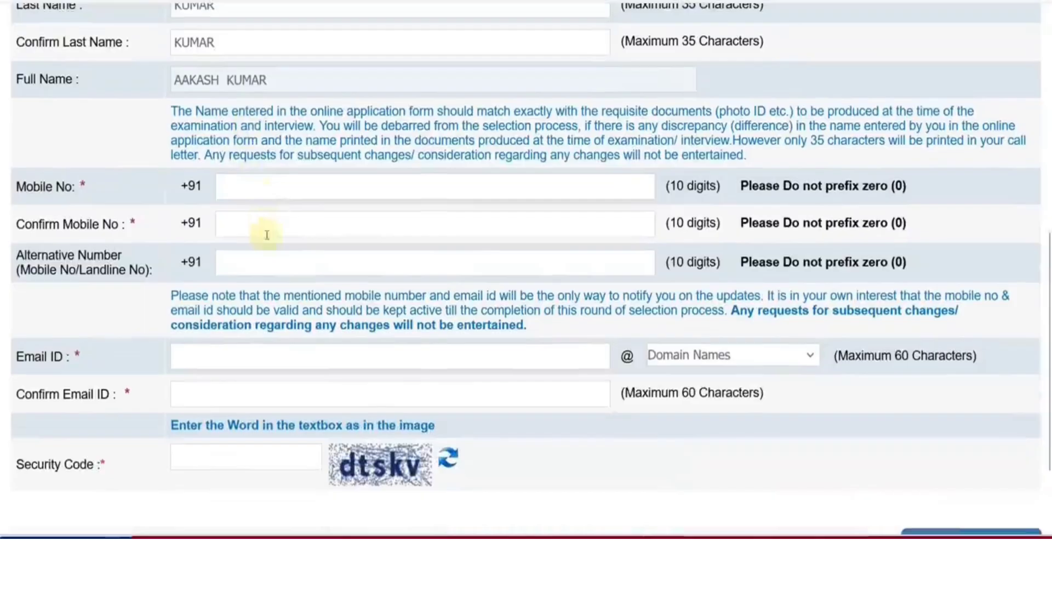
{"action": "scroll", "coordinate": [264, 226], "scroll_direction": "down", "scroll_amount": 2}
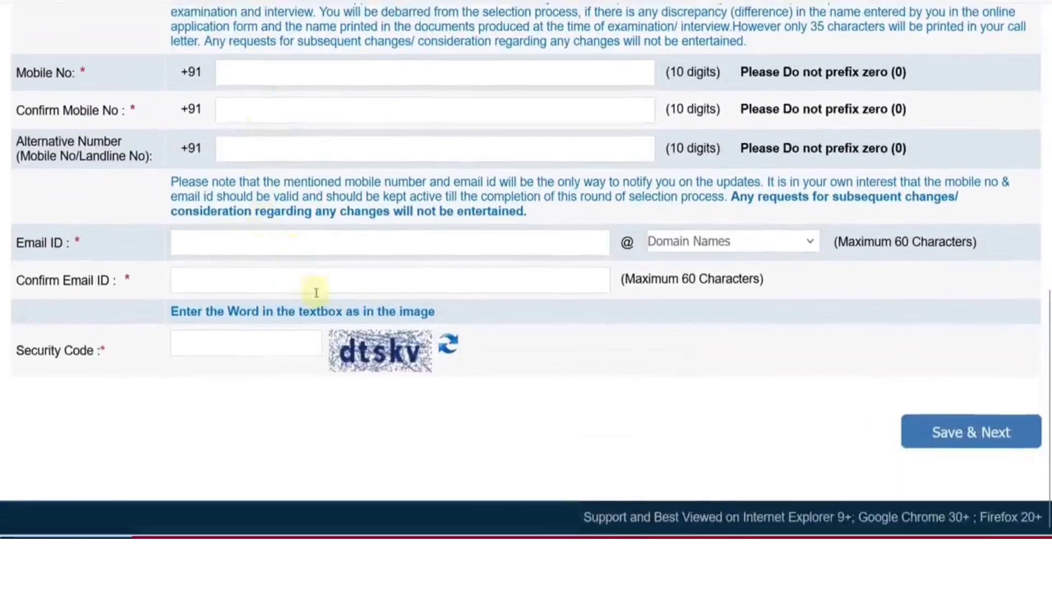
Choose gmail.com as the e-mail domain and begin the e-mail confirmation field
{"action": "left_click", "coordinate": [664, 248]}
{"action": "left_click", "coordinate": [693, 322]}
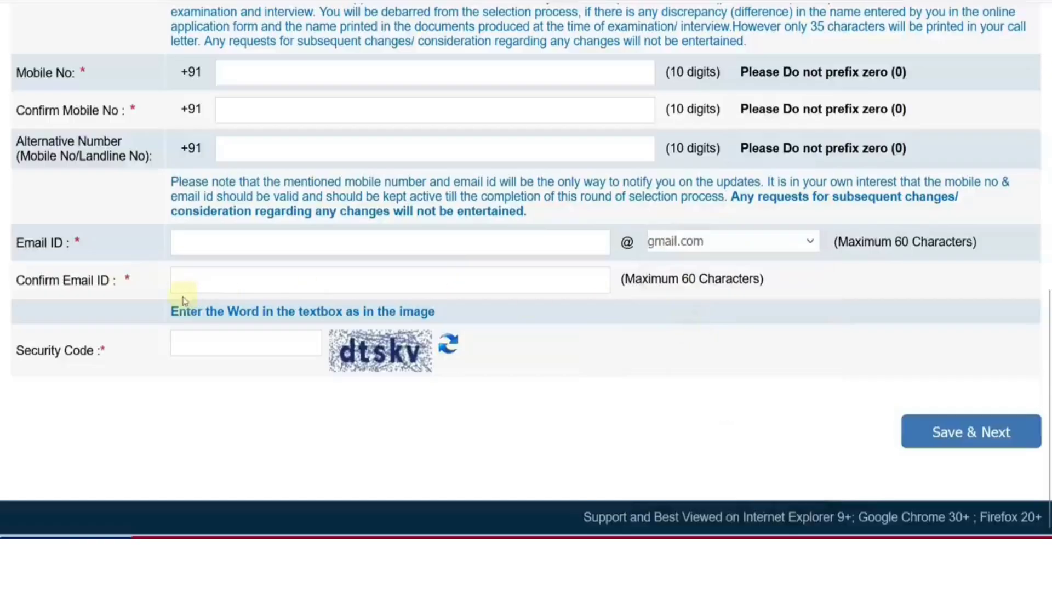
{"action": "left_click", "coordinate": [181, 289]}
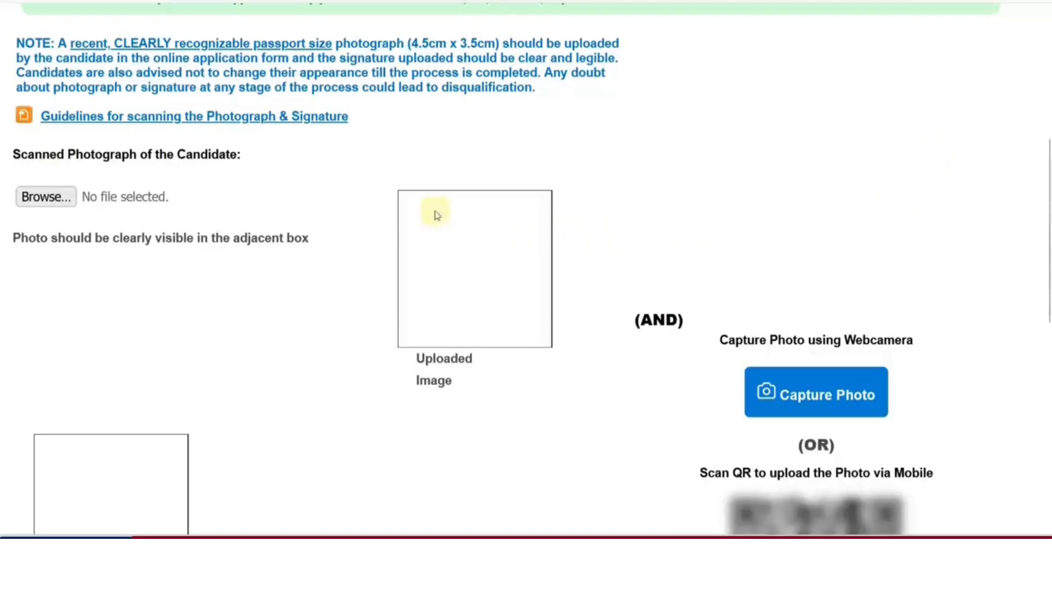
{"action": "left_click", "coordinate": [258, 117]}
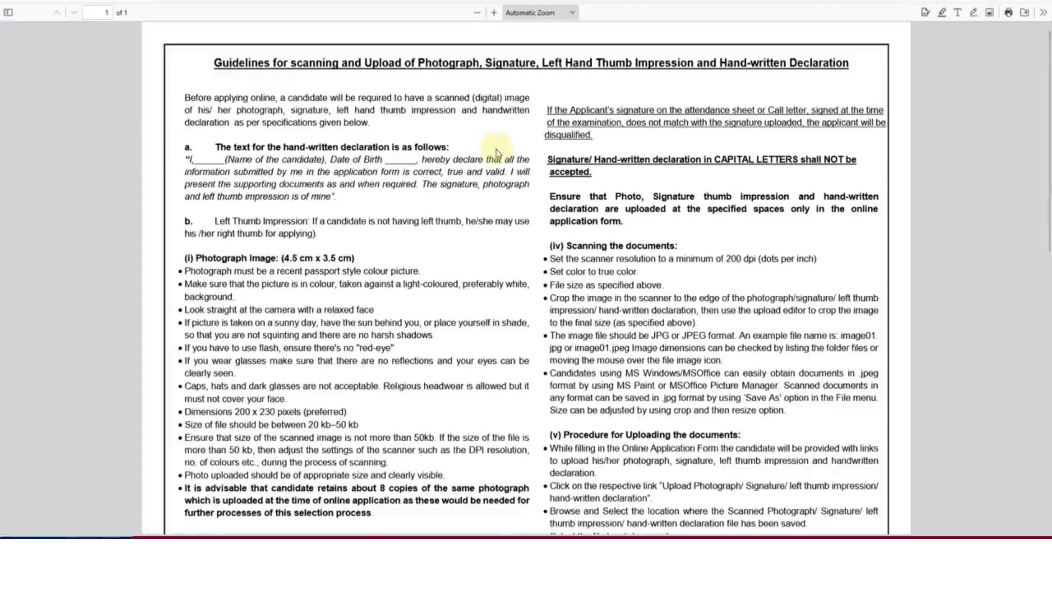
{"action": "scroll", "coordinate": [403, 265], "scroll_direction": "down", "scroll_amount": 2}
{"action": "scroll", "coordinate": [372, 255], "scroll_direction": "down", "scroll_amount": 2}
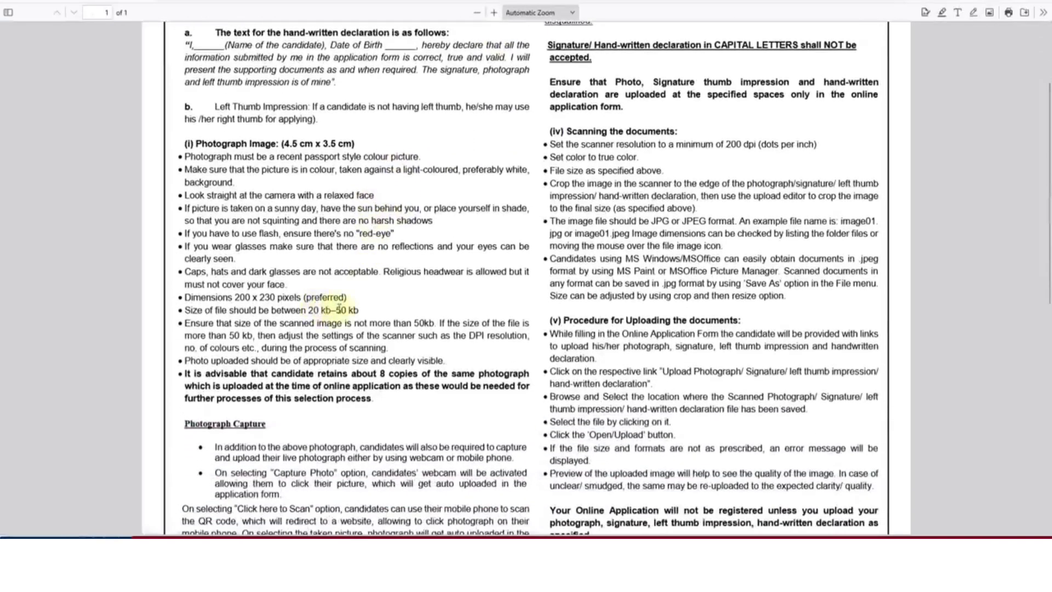
{"action": "scroll", "coordinate": [285, 299], "scroll_direction": "down", "scroll_amount": 6}
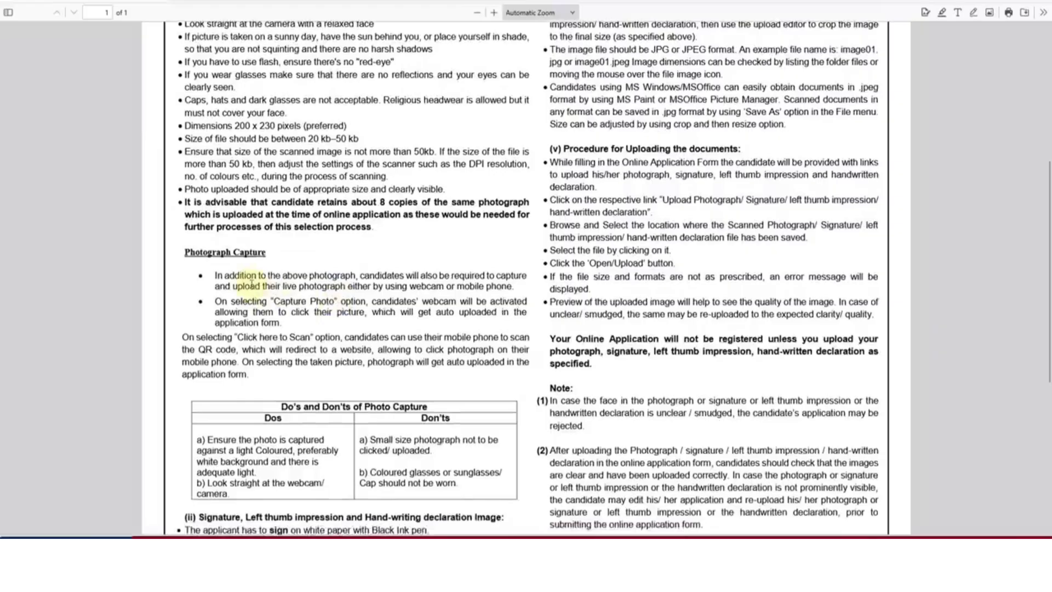
{"action": "scroll", "coordinate": [285, 289], "scroll_direction": "down", "scroll_amount": 2}
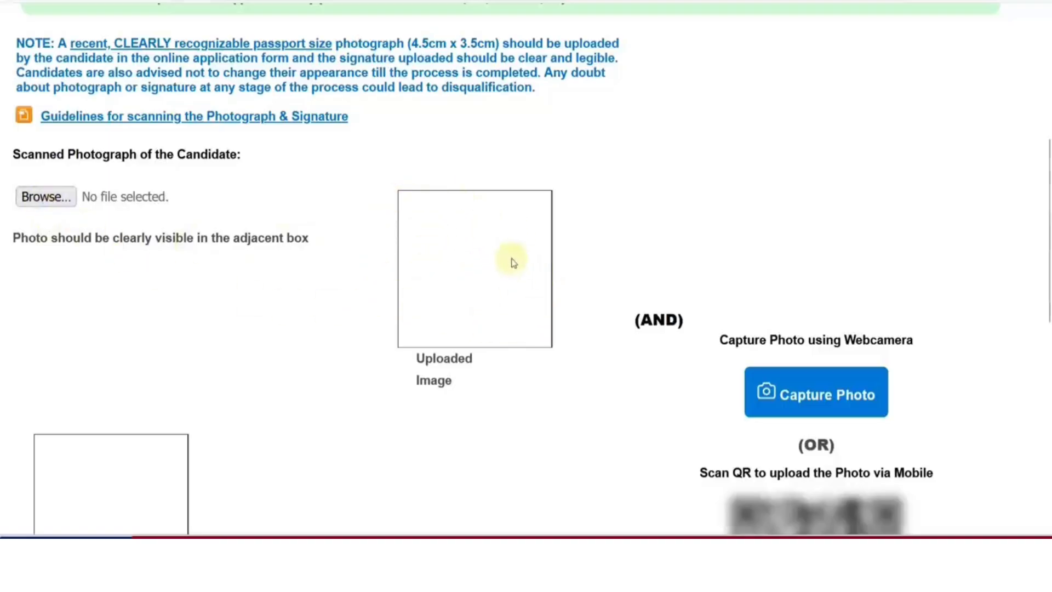
Try capturing the photo by webcam and dismiss the webcam-not-detected message
{"action": "scroll", "coordinate": [511, 263], "scroll_direction": "down", "scroll_amount": 4}
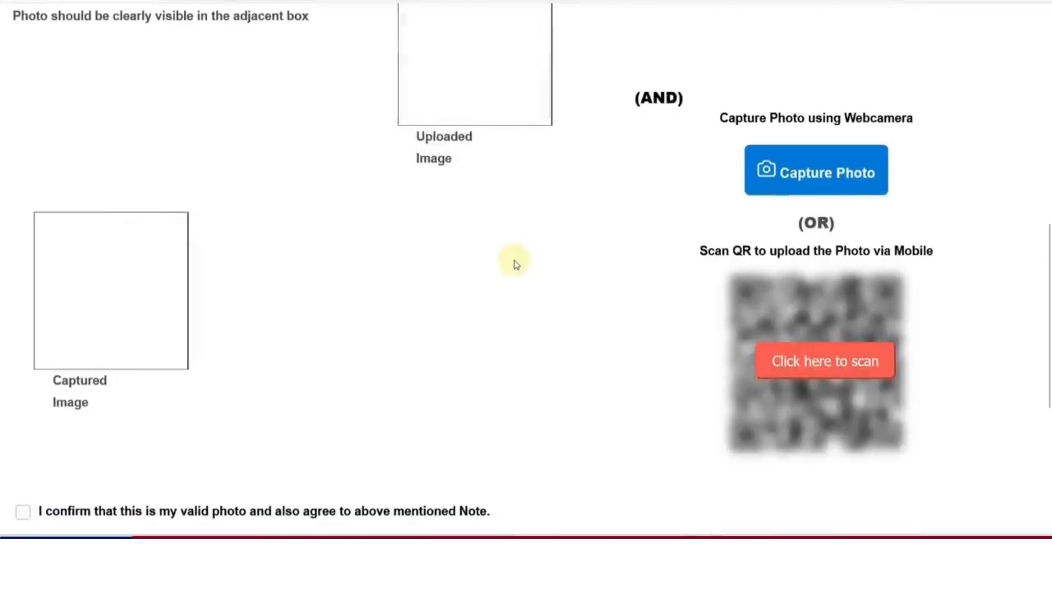
{"action": "left_click", "coordinate": [838, 186]}
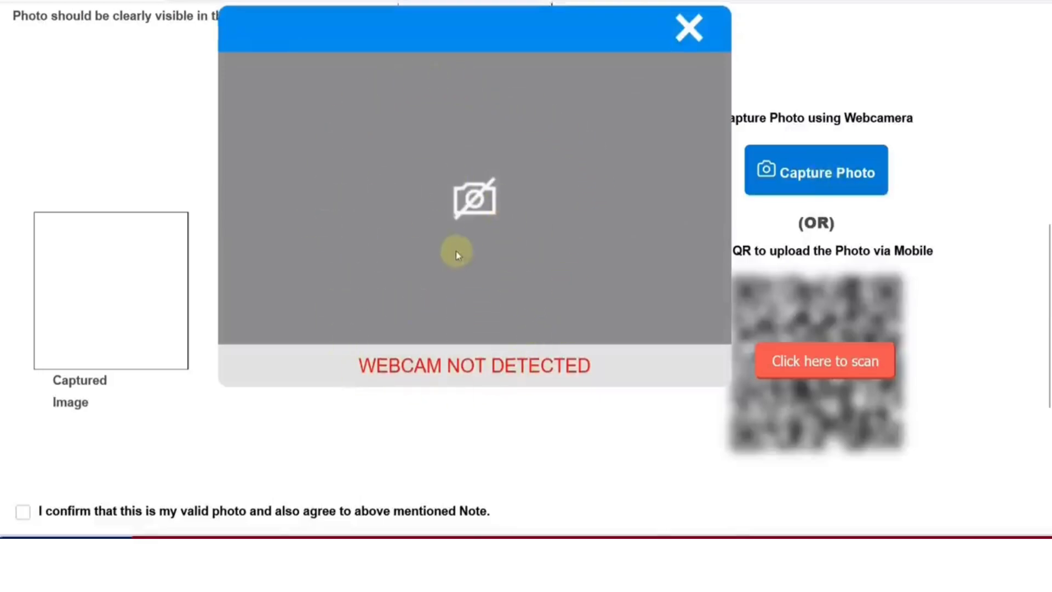
{"action": "left_click", "coordinate": [689, 28]}
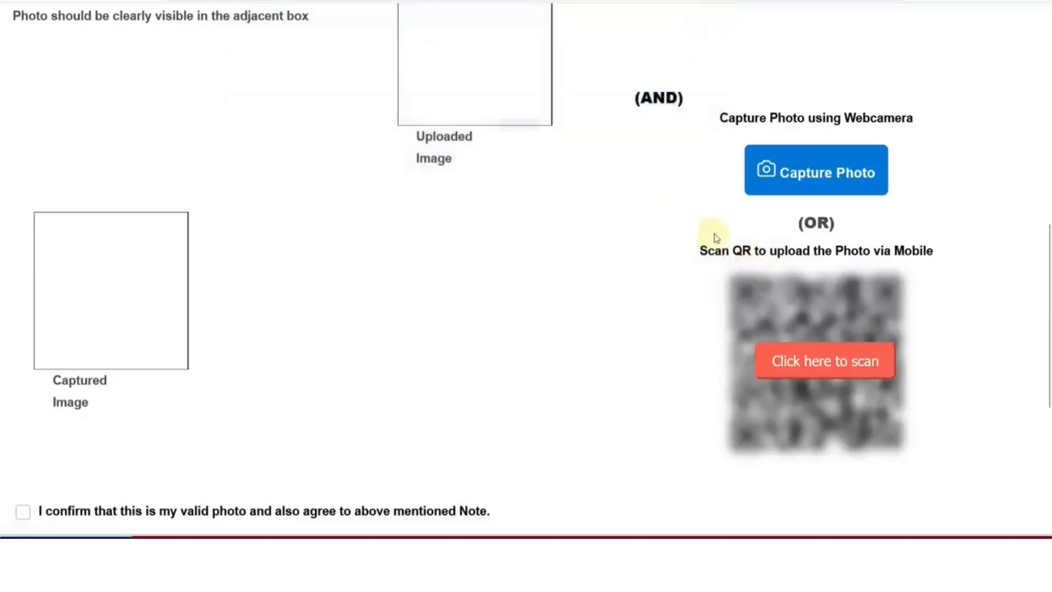
Show the mobile-upload QR code, confirm the signature is valid, and continue to Details
{"action": "scroll", "coordinate": [715, 237], "scroll_direction": "down", "scroll_amount": 2}
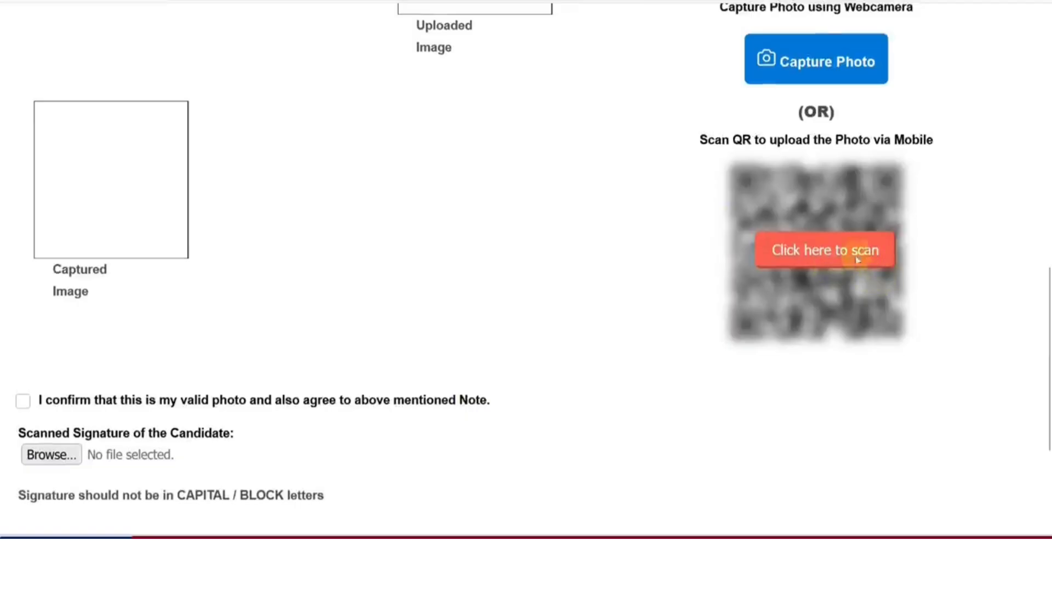
{"action": "left_click", "coordinate": [820, 256]}
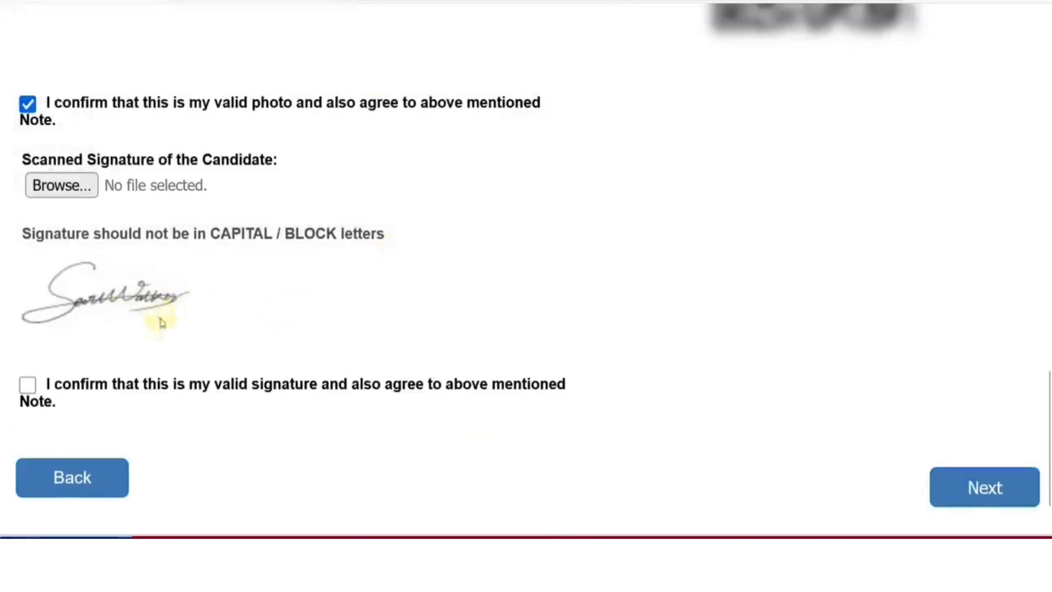
{"action": "left_click", "coordinate": [28, 385]}
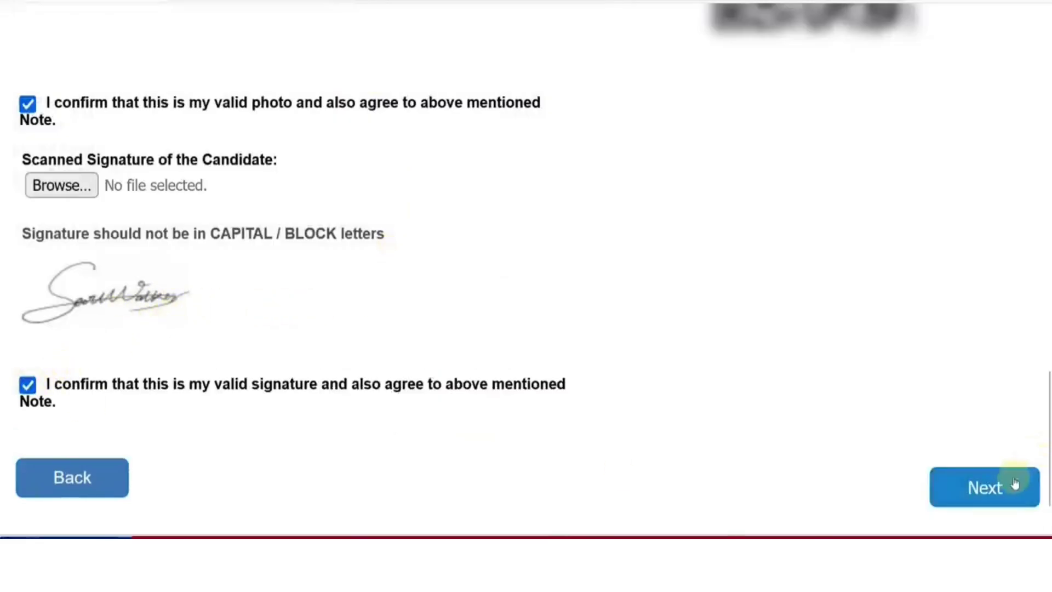
{"action": "left_click", "coordinate": [1013, 482]}
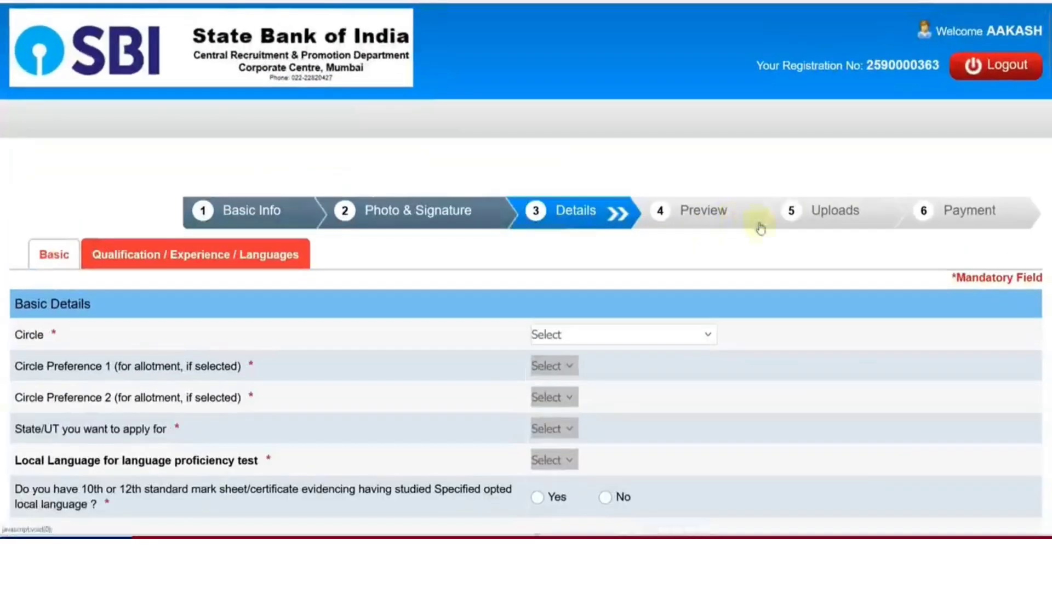
Try JAIPUR, then MAHARASHTRA/ MUMBAI METRO as the Circle
{"action": "scroll", "coordinate": [784, 234], "scroll_direction": "down", "scroll_amount": 5}
{"action": "scroll", "coordinate": [781, 231], "scroll_direction": "up", "scroll_amount": 2}
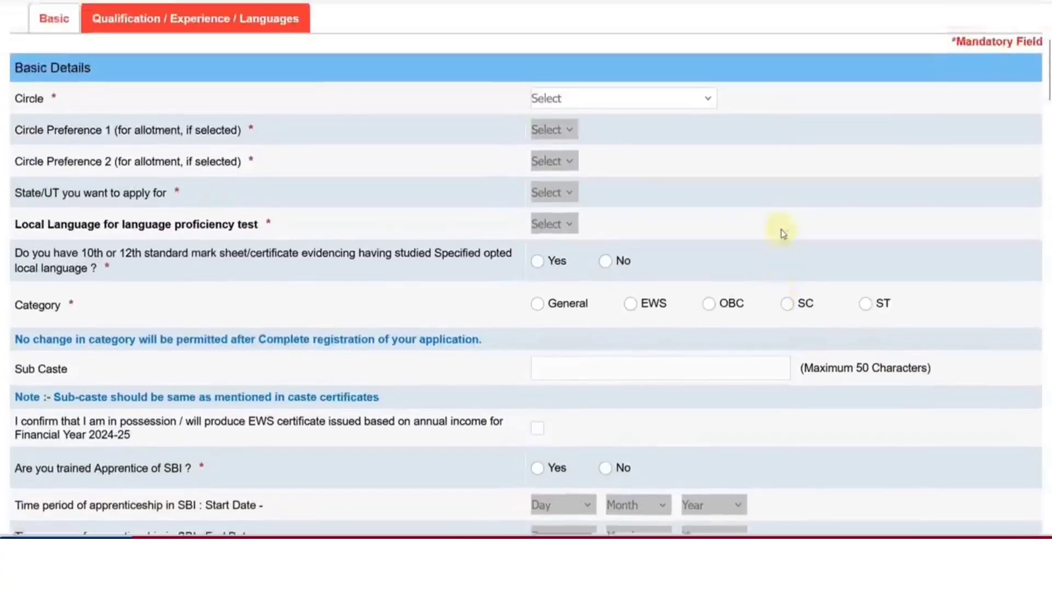
{"action": "left_click", "coordinate": [623, 134]}
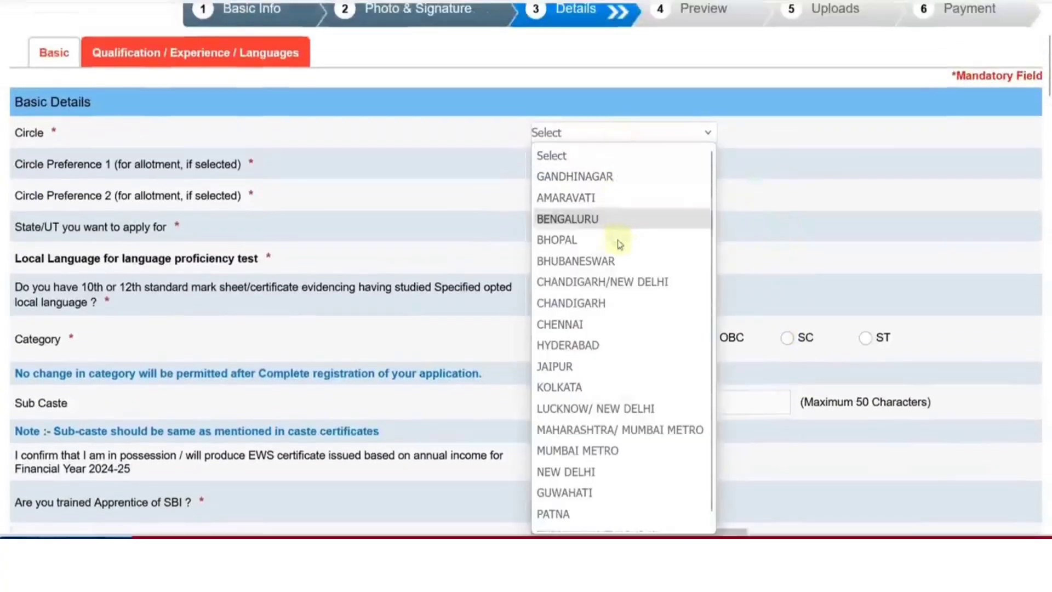
{"action": "left_click", "coordinate": [634, 374]}
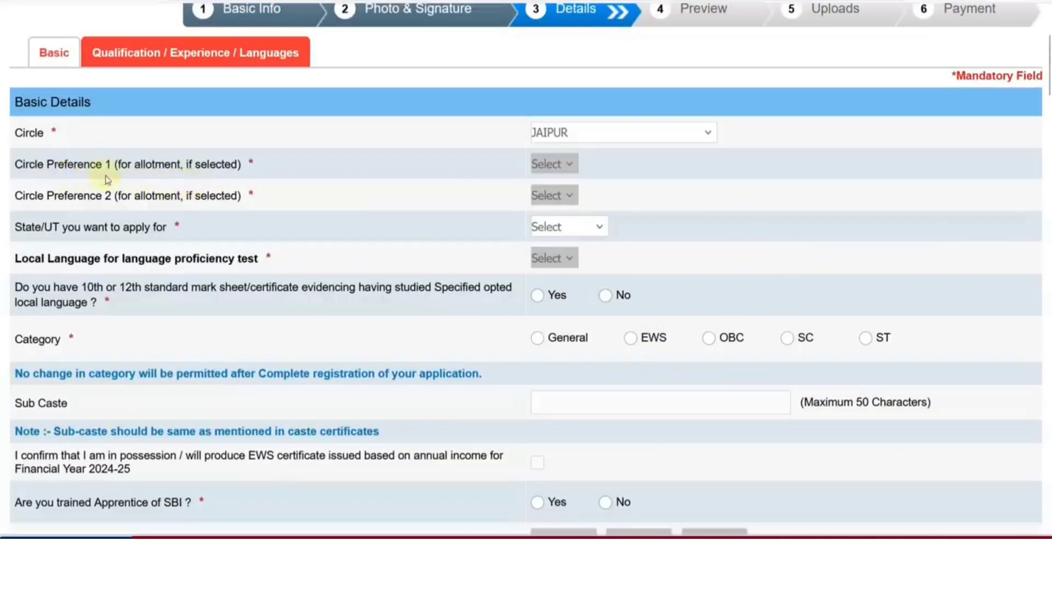
{"action": "left_click", "coordinate": [584, 141]}
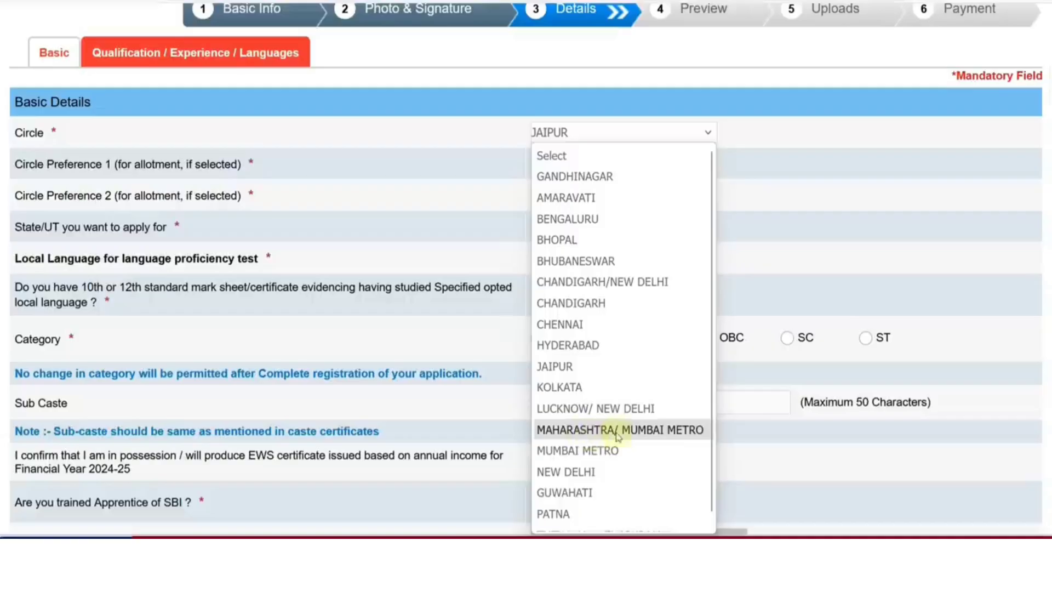
{"action": "left_click", "coordinate": [663, 433]}
Try CHANDIGARH/NEW DELHI as the Circle, then settle back on JAIPUR
{"action": "left_click", "coordinate": [574, 164]}
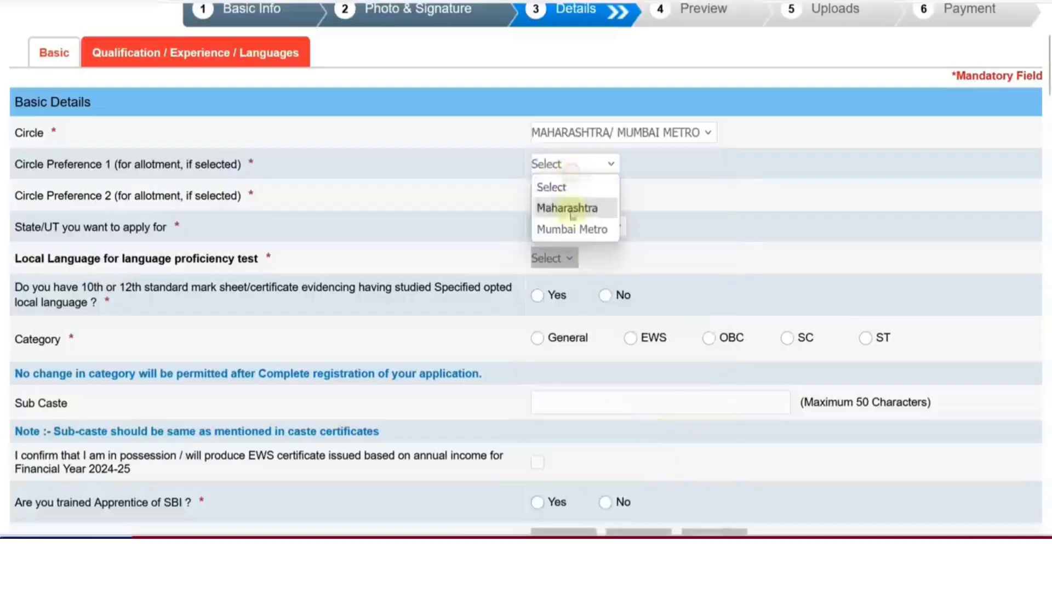
{"action": "left_click", "coordinate": [637, 133]}
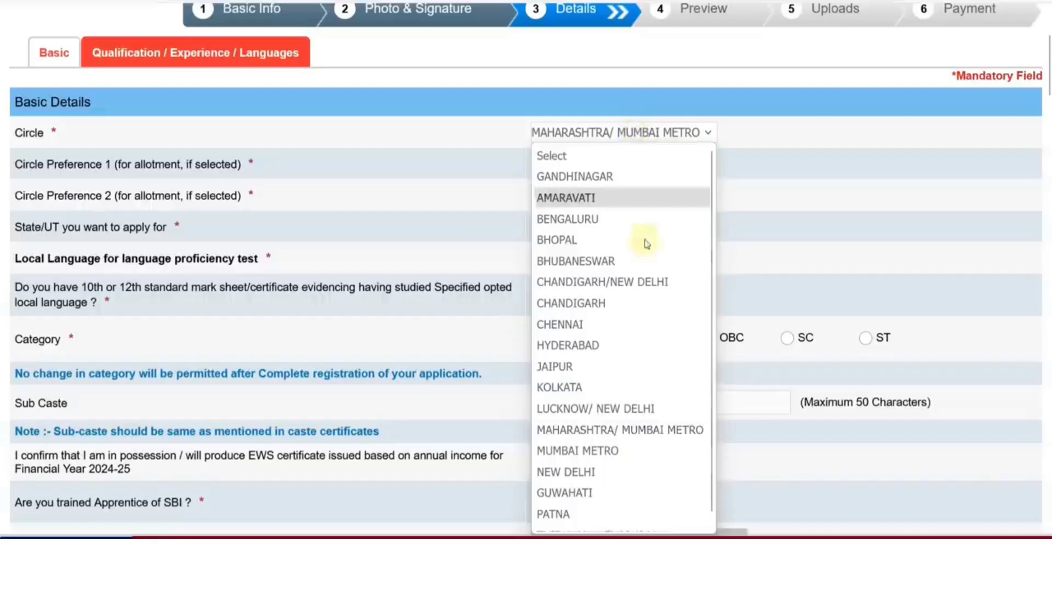
{"action": "left_click", "coordinate": [609, 287]}
{"action": "left_click", "coordinate": [592, 164]}
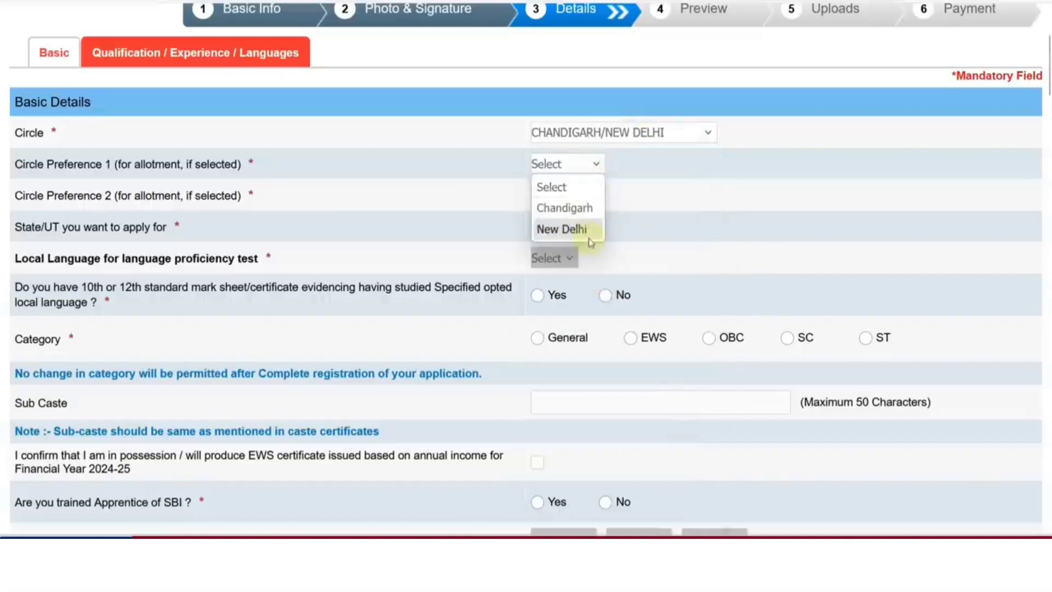
{"action": "left_click", "coordinate": [587, 133]}
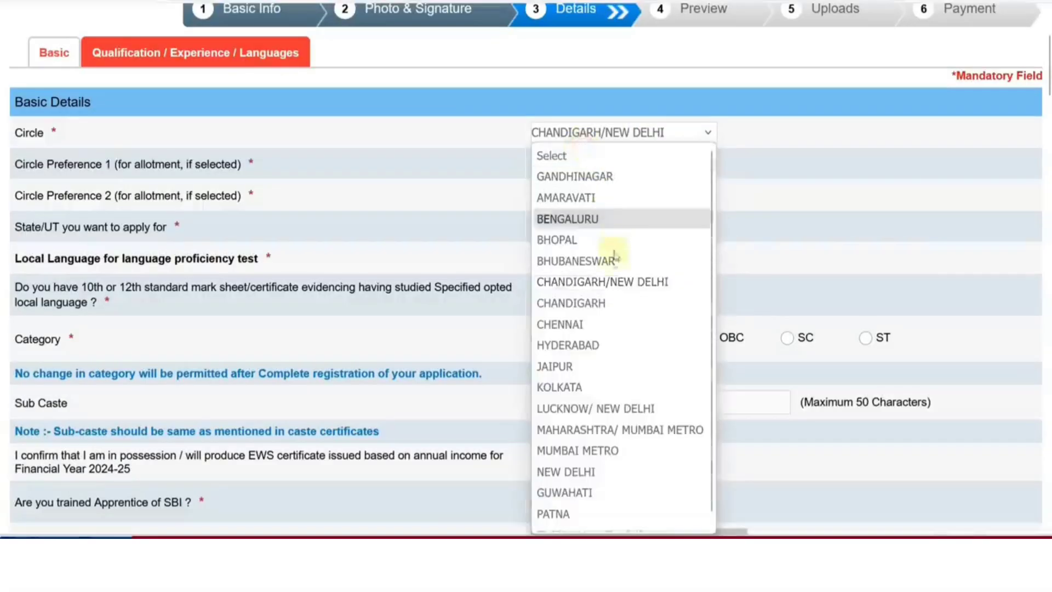
{"action": "left_click", "coordinate": [589, 368]}
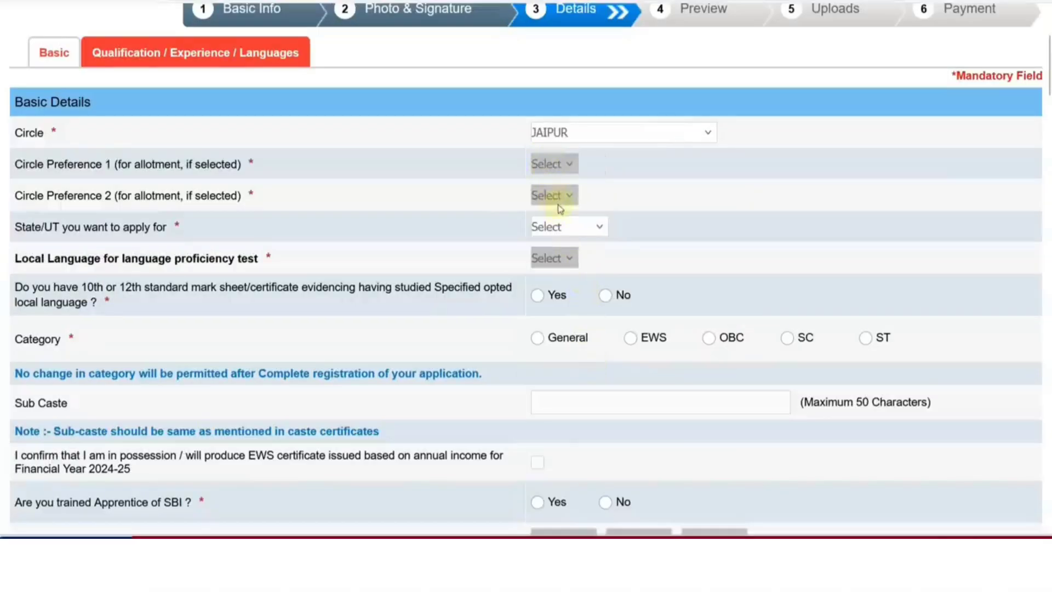
{"action": "left_click", "coordinate": [565, 227]}
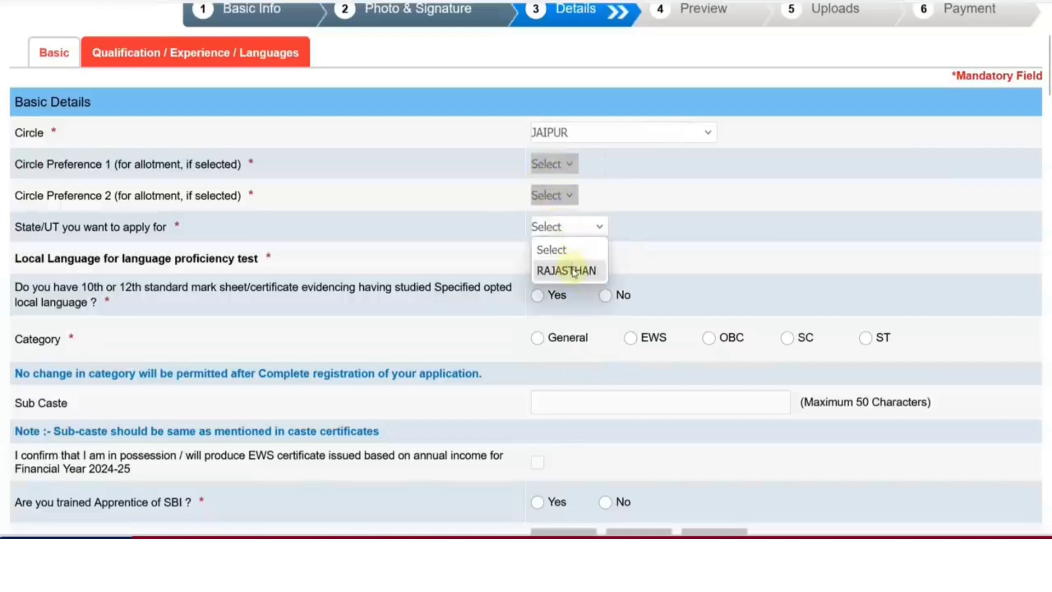
Select RAJASTHAN as State/UT and Hindi as local language, and answer Yes to the mark sheet question
{"action": "left_click", "coordinate": [573, 271]}
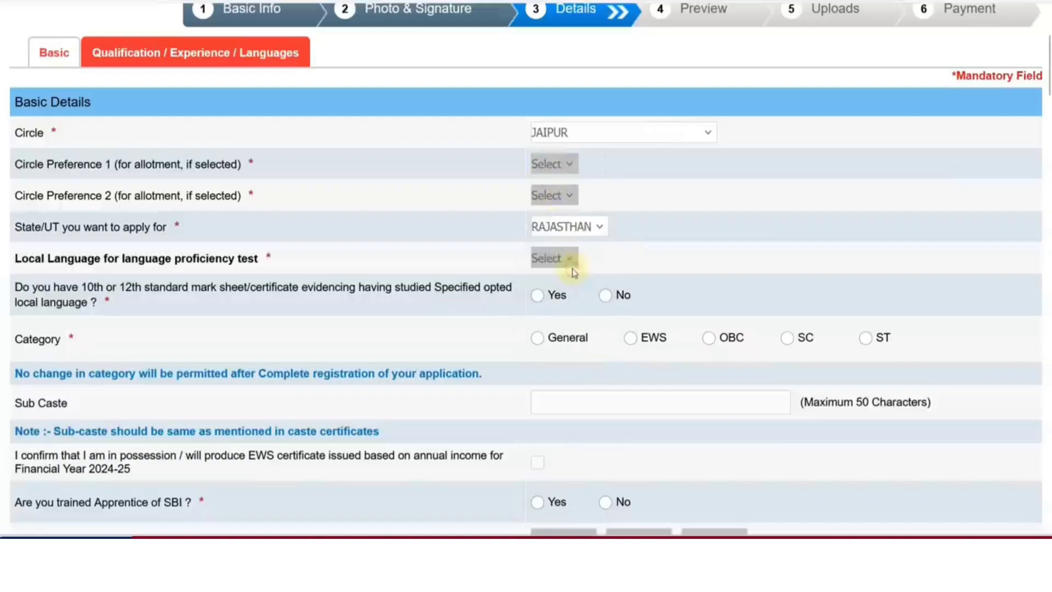
{"action": "left_click", "coordinate": [565, 265]}
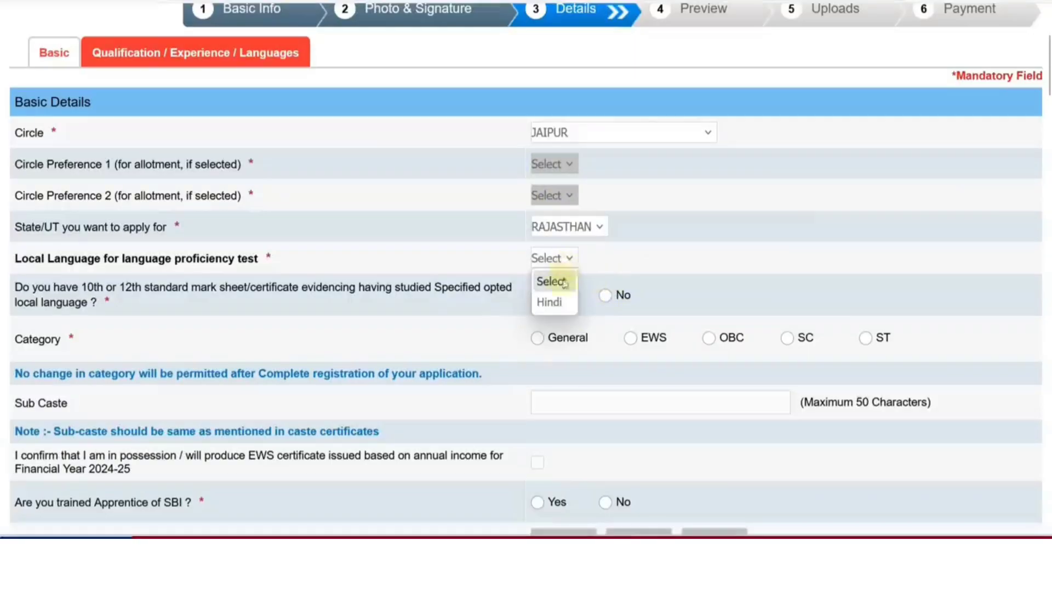
{"action": "left_click", "coordinate": [552, 301]}
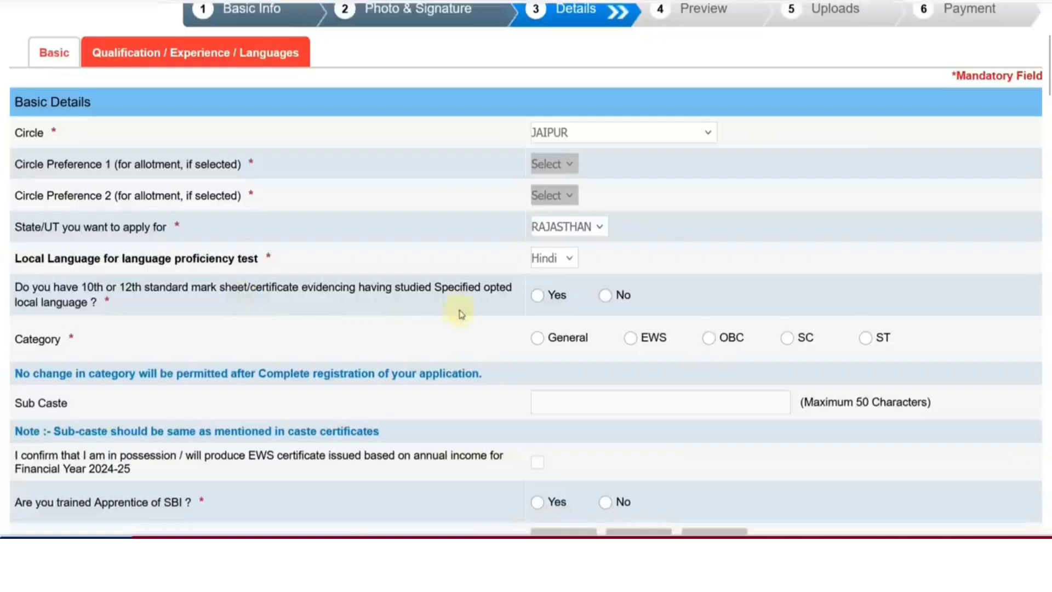
{"action": "left_click", "coordinate": [538, 302]}
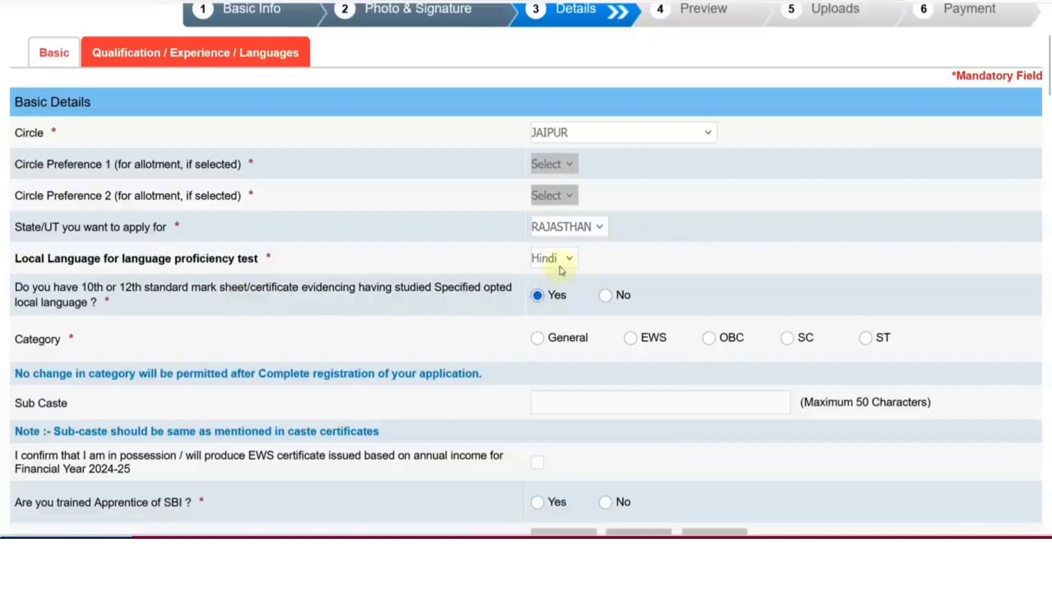
{"action": "left_click", "coordinate": [607, 300]}
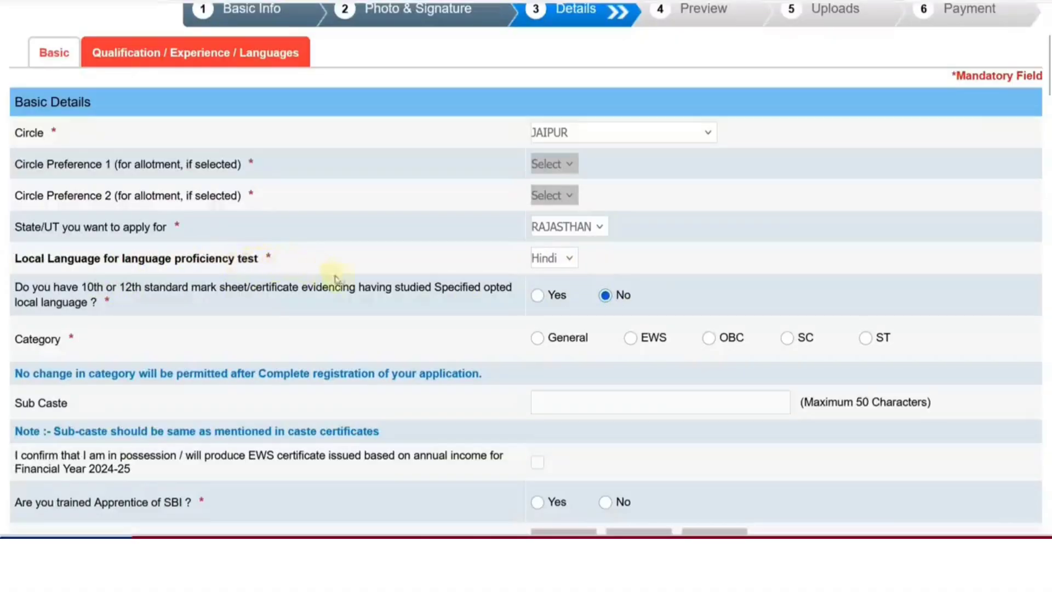
{"action": "left_click", "coordinate": [535, 297]}
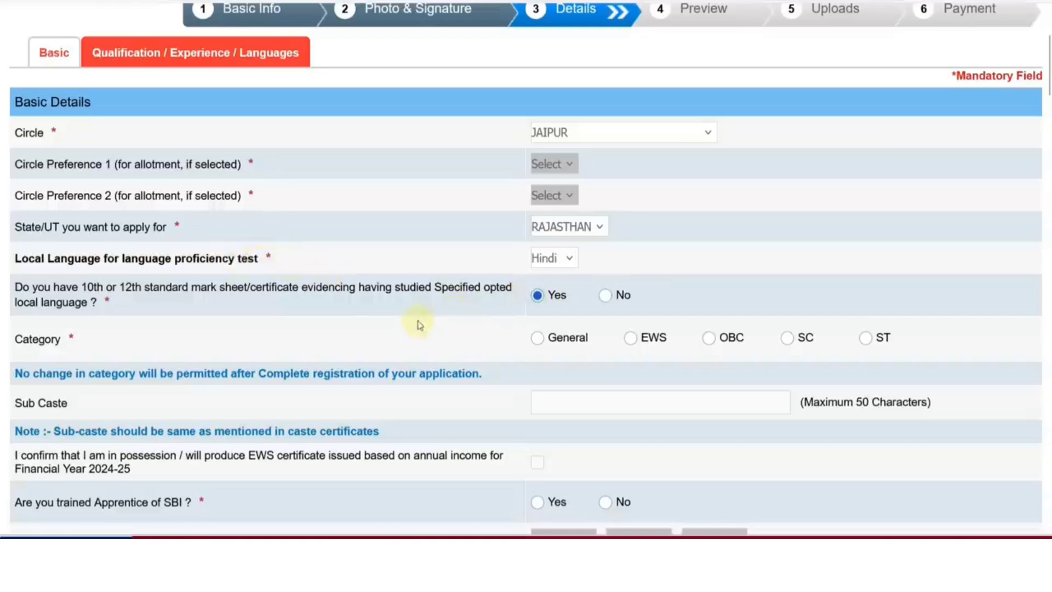
{"action": "scroll", "coordinate": [414, 323], "scroll_direction": "down", "scroll_amount": 2}
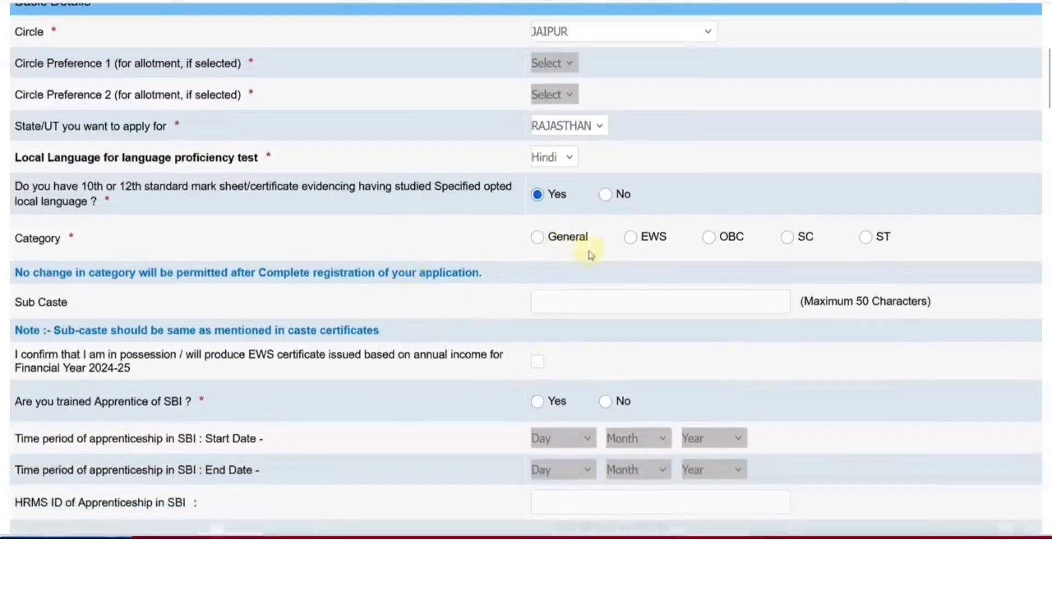
Choose SC as the category, start the sub caste entry, and answer No to trained SBI apprentice
{"action": "left_click", "coordinate": [783, 246]}
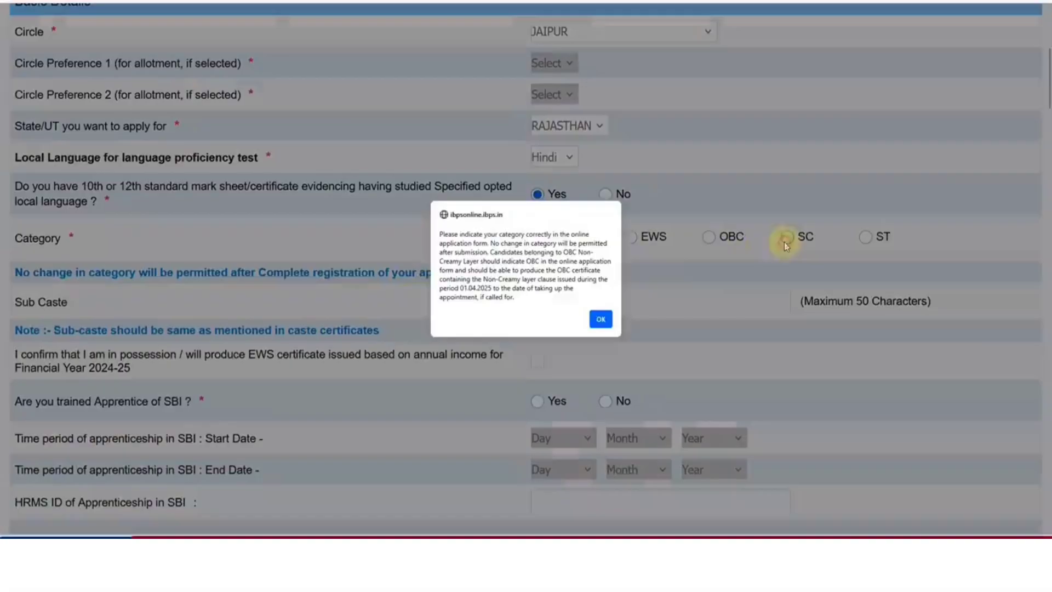
{"action": "left_click", "coordinate": [601, 316]}
{"action": "scroll", "coordinate": [535, 310], "scroll_direction": "down", "scroll_amount": 2}
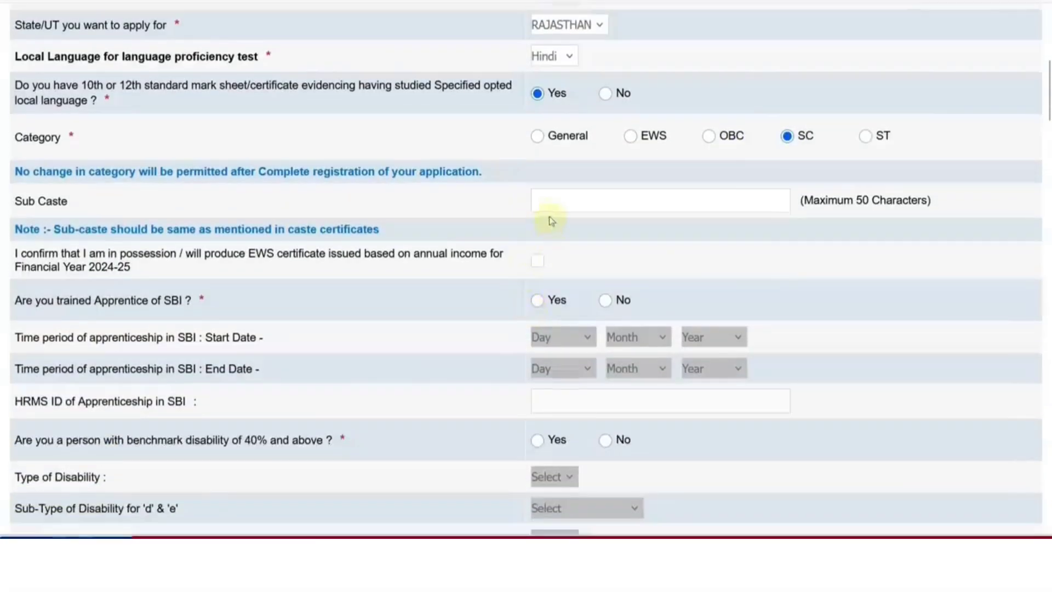
{"action": "left_click", "coordinate": [540, 203]}
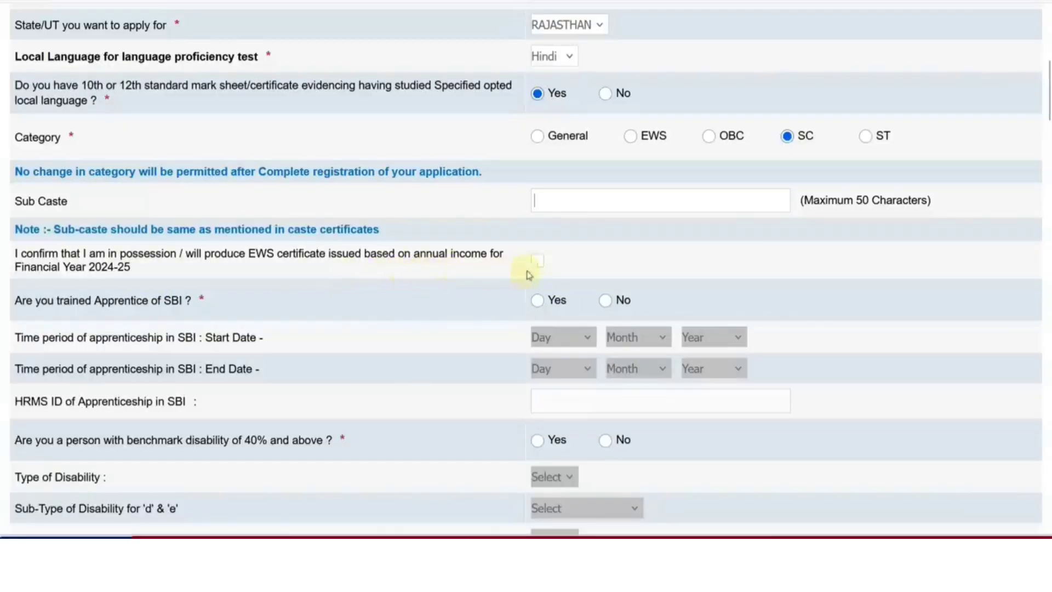
{"action": "scroll", "coordinate": [537, 268], "scroll_direction": "down", "scroll_amount": 2}
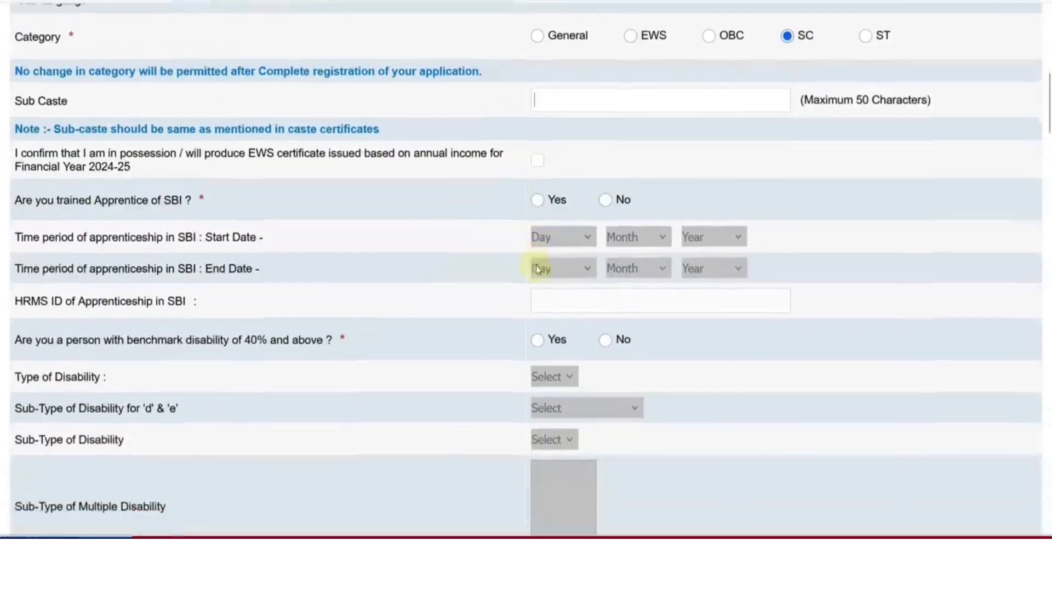
{"action": "left_click", "coordinate": [538, 199]}
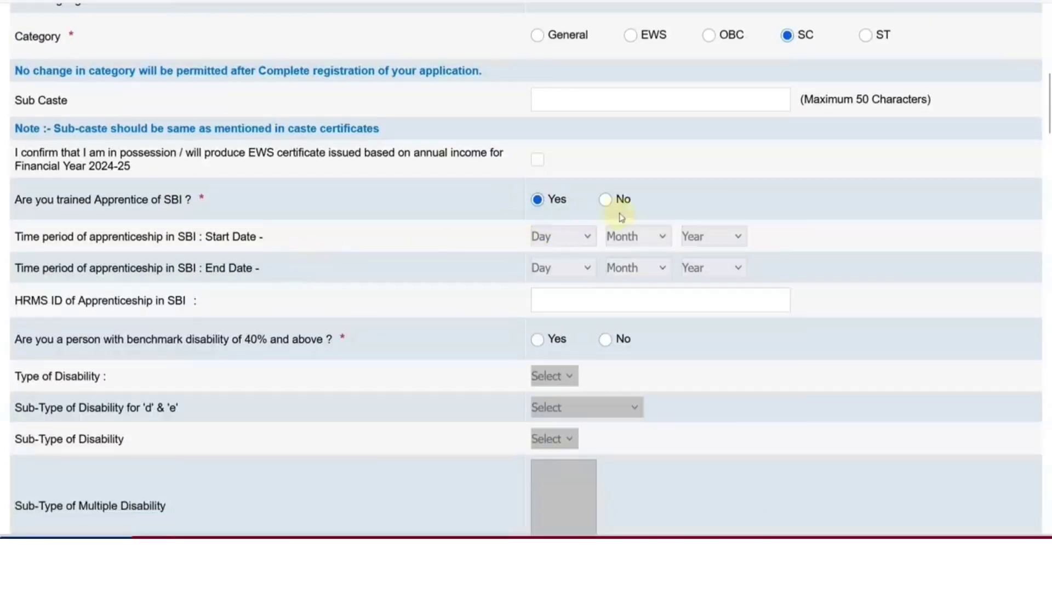
{"action": "left_click", "coordinate": [607, 201]}
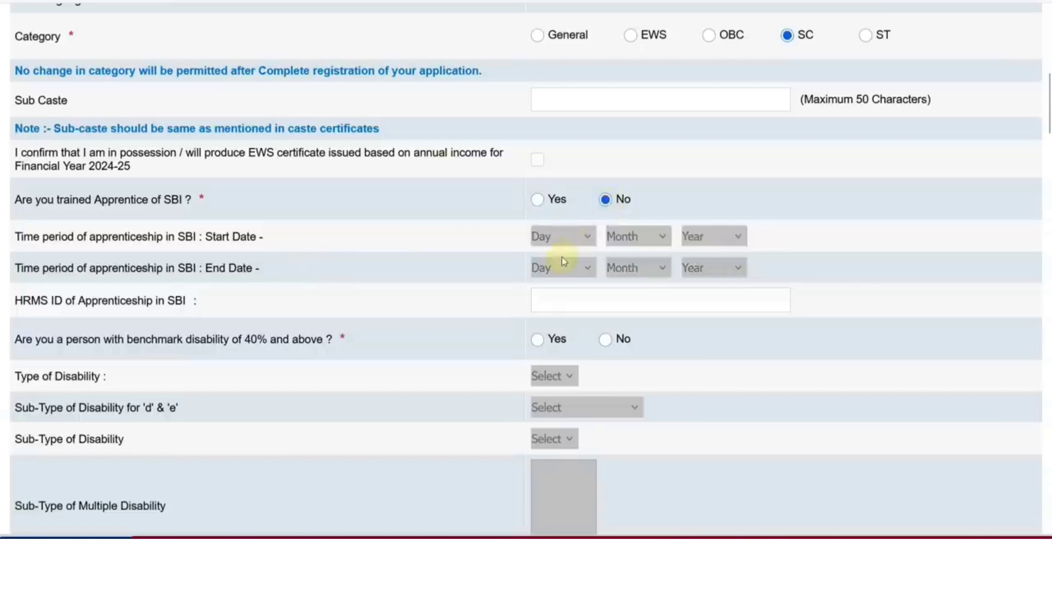
{"action": "scroll", "coordinate": [561, 256], "scroll_direction": "down", "scroll_amount": 2}
Answer Yes to benchmark disability and pick HI as the disability type
{"action": "left_click", "coordinate": [538, 240]}
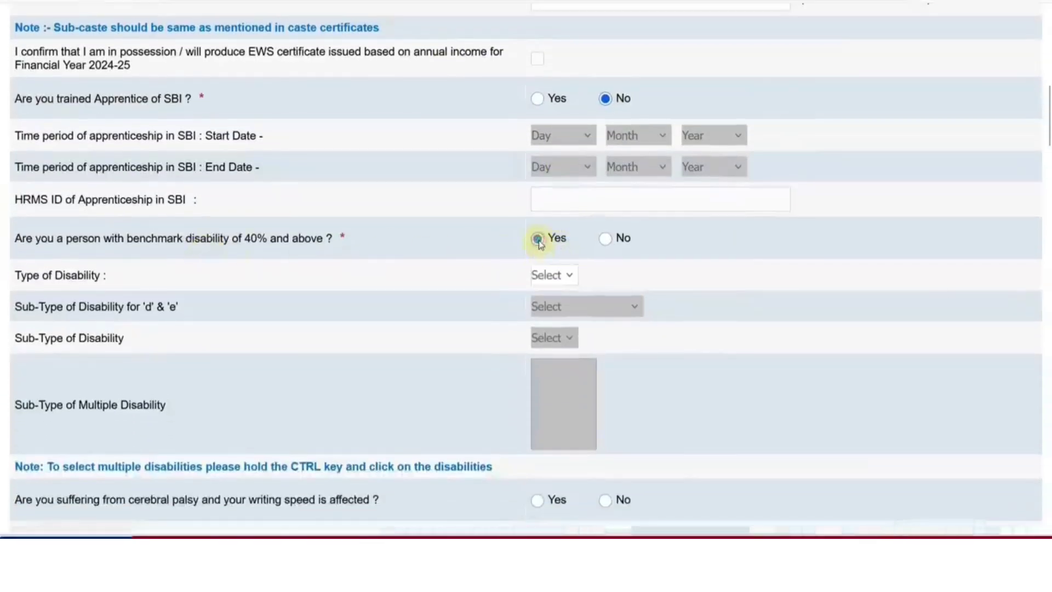
{"action": "left_click", "coordinate": [550, 274]}
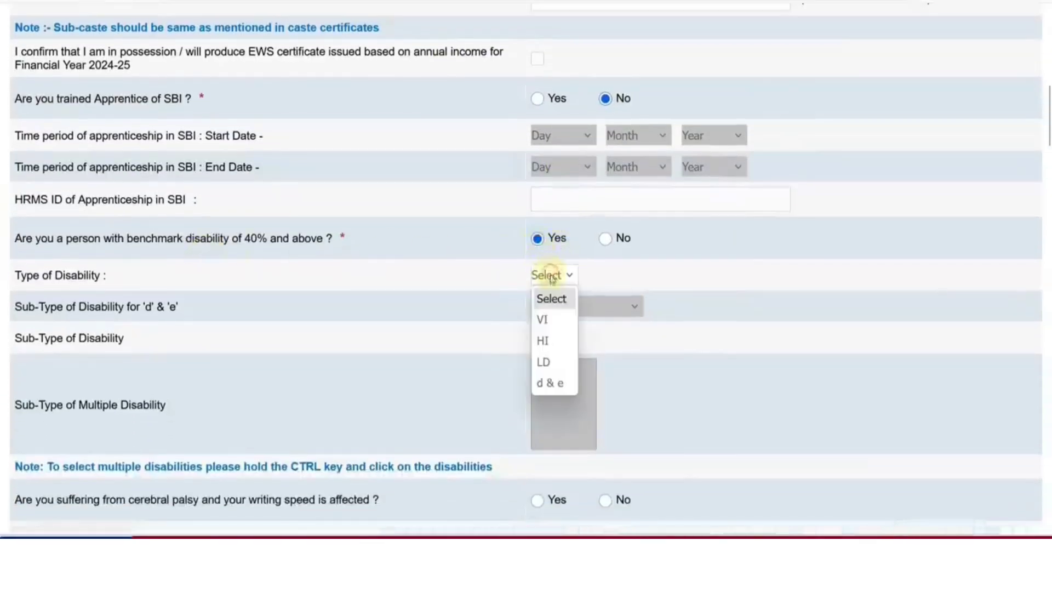
{"action": "left_click", "coordinate": [562, 335]}
{"action": "left_click", "coordinate": [601, 301]}
{"action": "scroll", "coordinate": [605, 306], "scroll_direction": "down", "scroll_amount": 2}
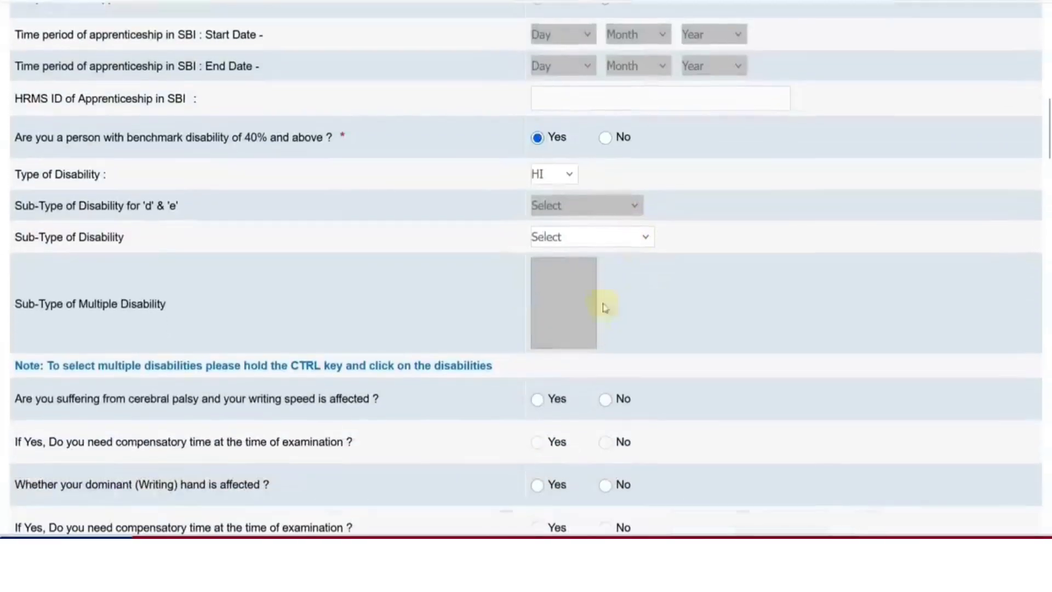
Pick sub-type HH - Hard of Hearing, then change the 40% benchmark disability answer to No
{"action": "left_click", "coordinate": [570, 238]}
{"action": "left_click", "coordinate": [486, 307]}
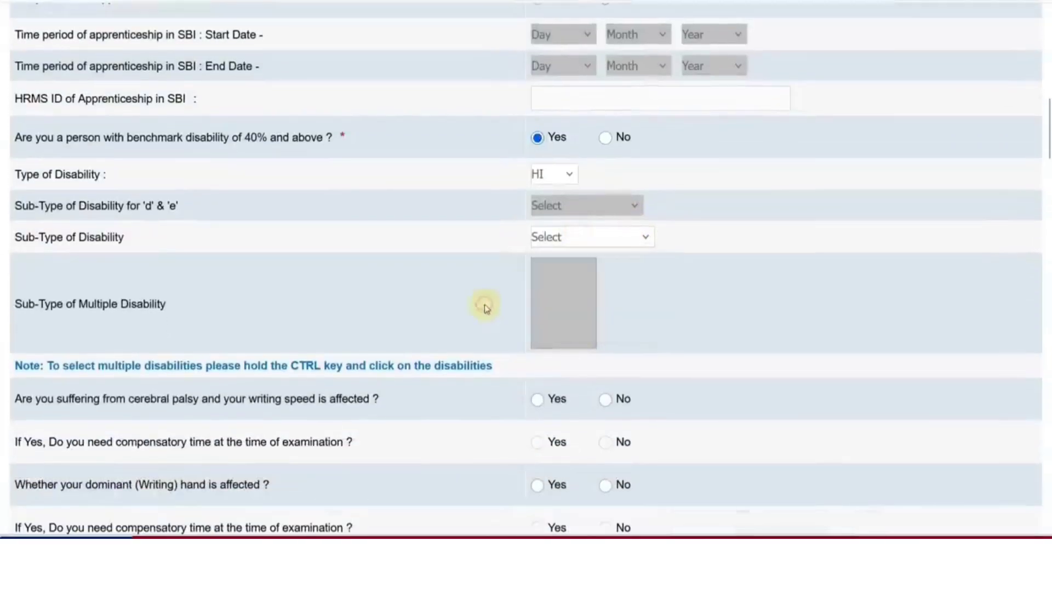
{"action": "left_click", "coordinate": [571, 238]}
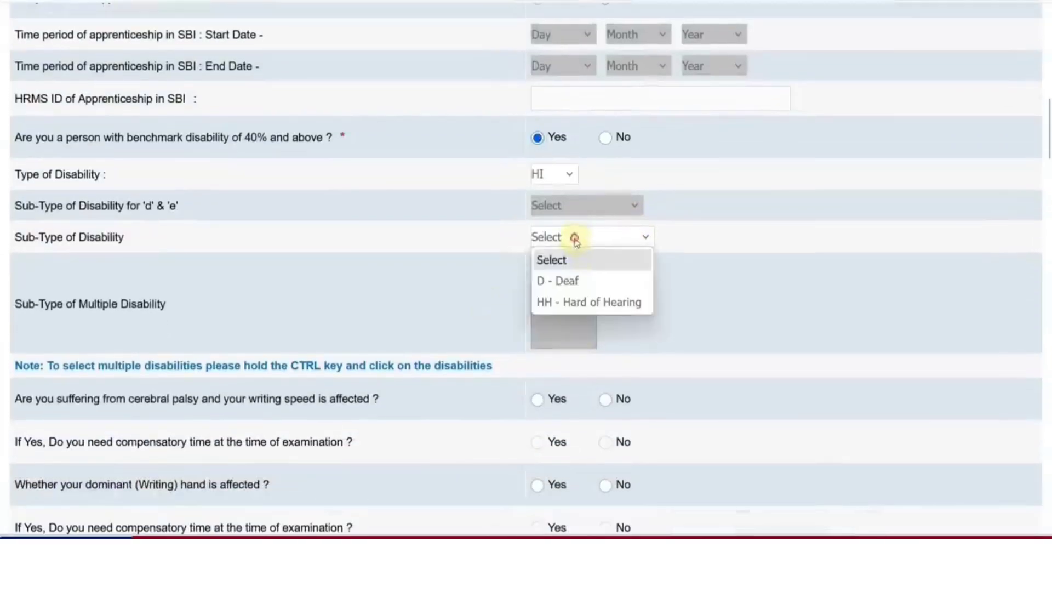
{"action": "left_click", "coordinate": [595, 303]}
{"action": "scroll", "coordinate": [545, 332], "scroll_direction": "down", "scroll_amount": 4}
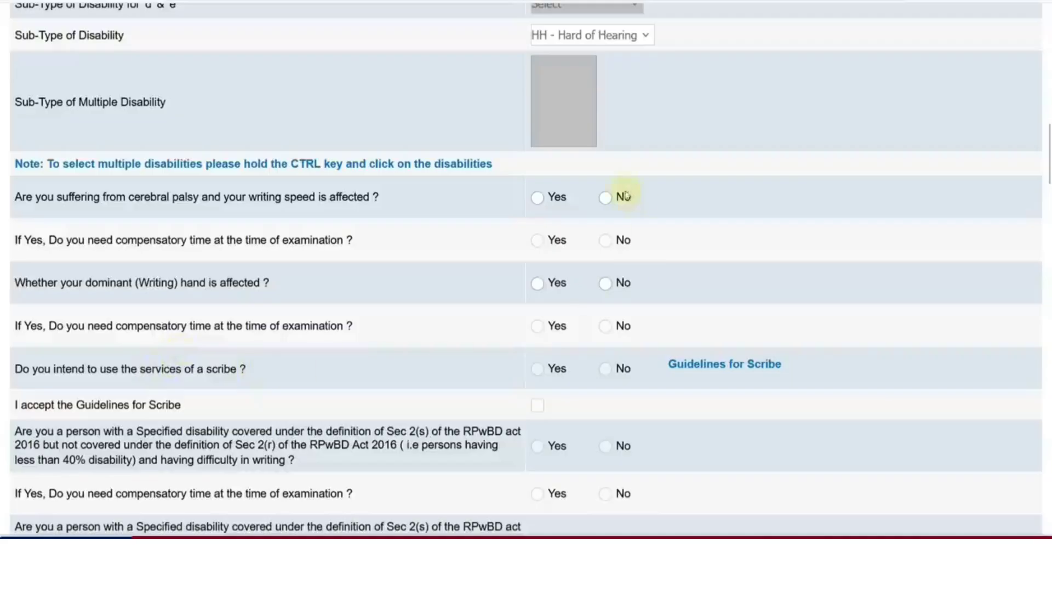
{"action": "scroll", "coordinate": [623, 313], "scroll_direction": "up", "scroll_amount": 2}
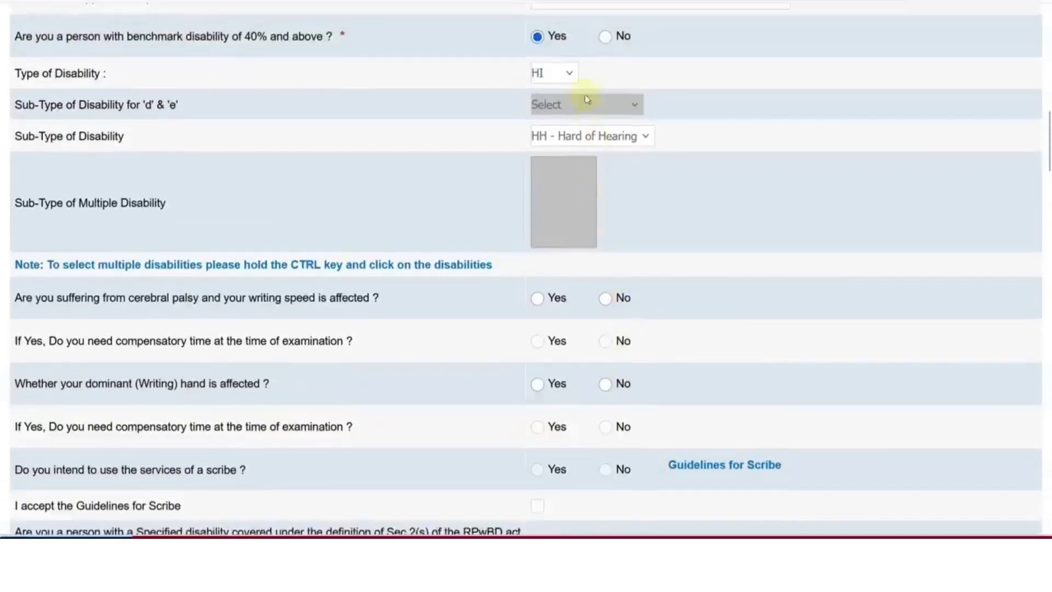
{"action": "left_click", "coordinate": [605, 39]}
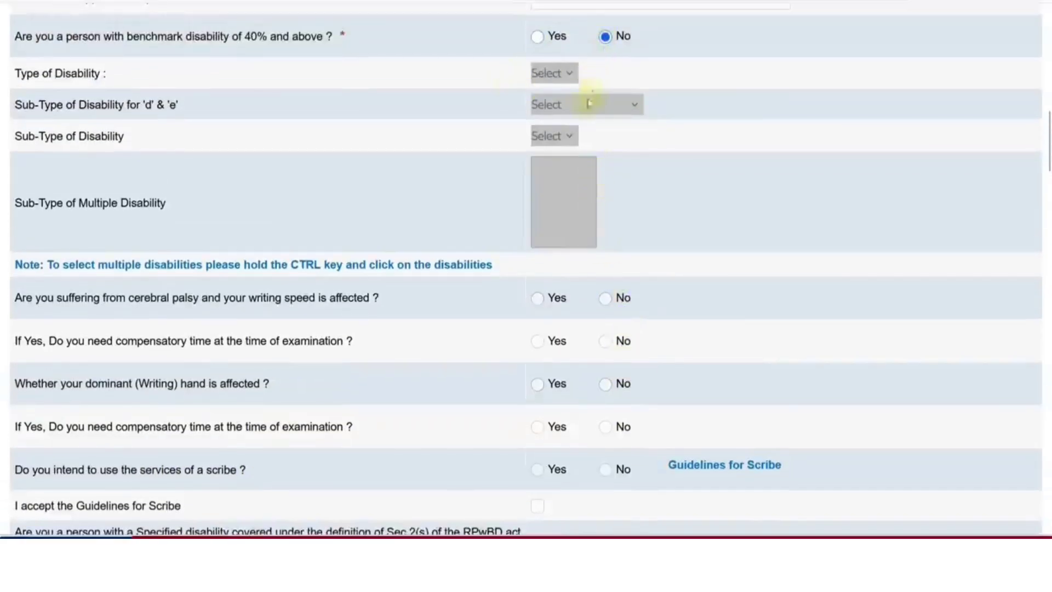
{"action": "scroll", "coordinate": [613, 230], "scroll_direction": "down", "scroll_amount": 3}
Answer No to the Sec 2(s) writing-difficulty question and set religion to Hindu
{"action": "scroll", "coordinate": [614, 236], "scroll_direction": "down", "scroll_amount": 3}
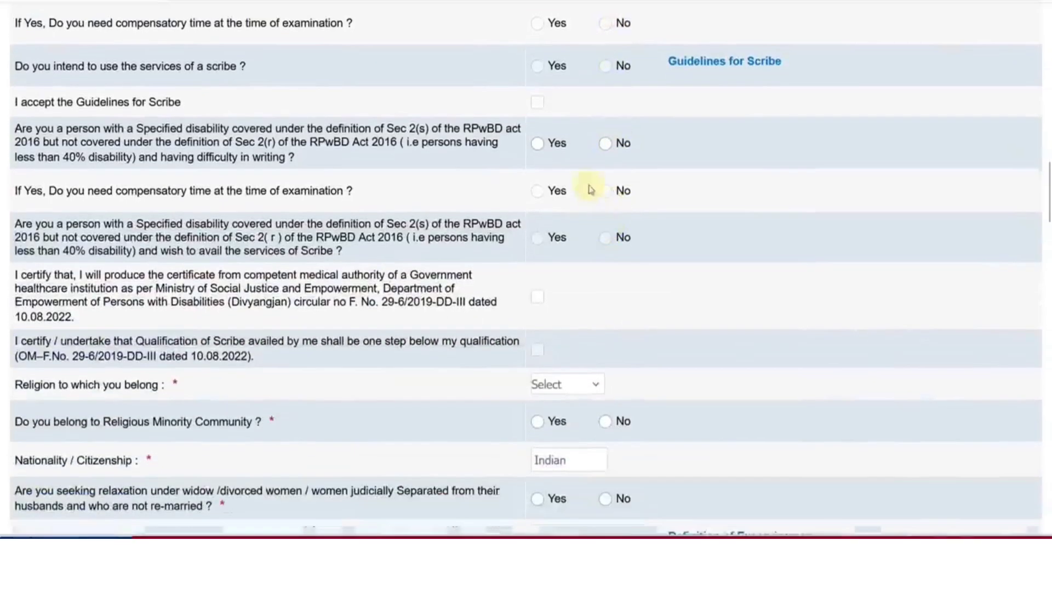
{"action": "left_click", "coordinate": [606, 144]}
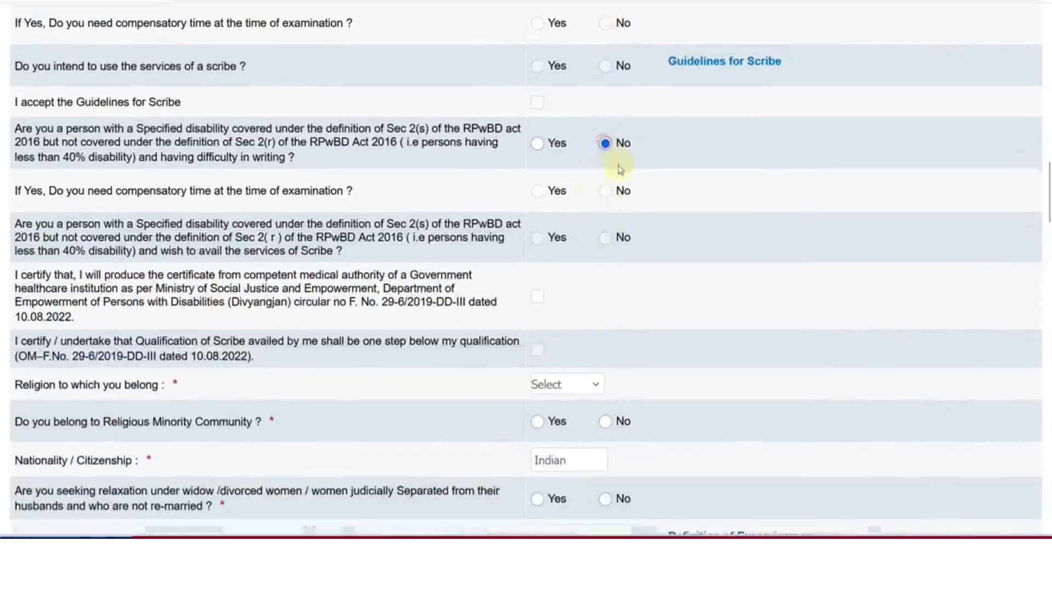
{"action": "scroll", "coordinate": [478, 318], "scroll_direction": "down", "scroll_amount": 2}
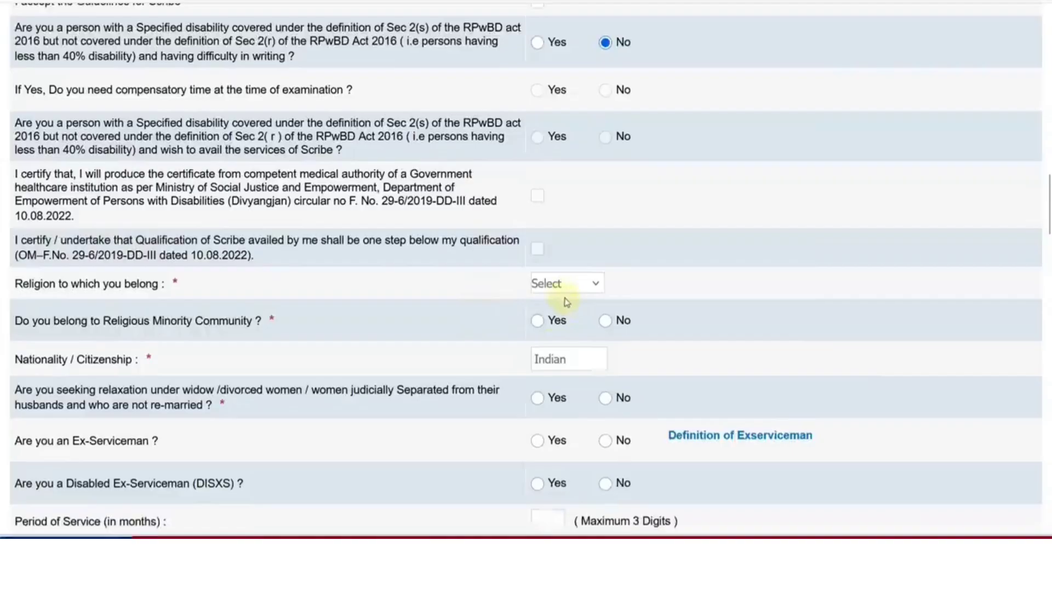
{"action": "left_click", "coordinate": [561, 283]}
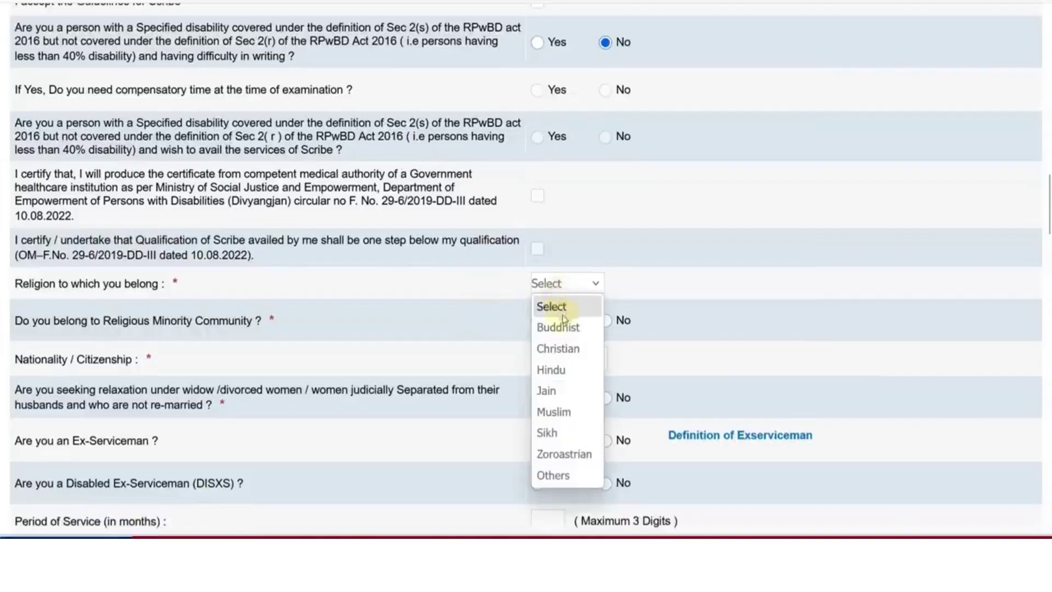
{"action": "left_click", "coordinate": [564, 368]}
Answer No to religious minority, widow relaxation, Ex-Serviceman and Disabled Ex-Serviceman questions
{"action": "scroll", "coordinate": [431, 327], "scroll_direction": "down", "scroll_amount": 2}
{"action": "left_click", "coordinate": [537, 220]}
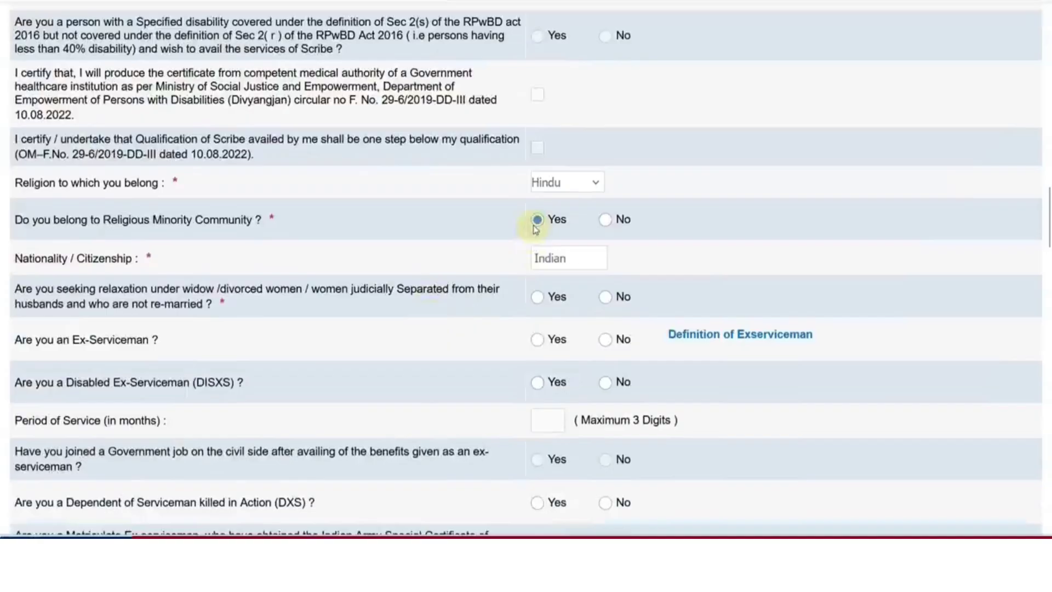
{"action": "left_click", "coordinate": [605, 220]}
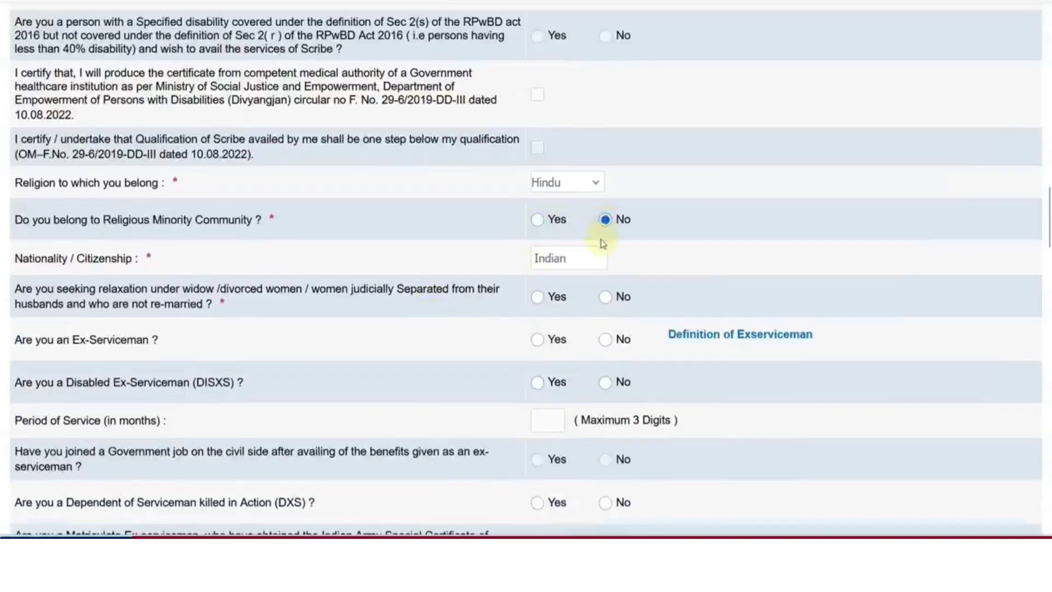
{"action": "scroll", "coordinate": [582, 253], "scroll_direction": "down", "scroll_amount": 2}
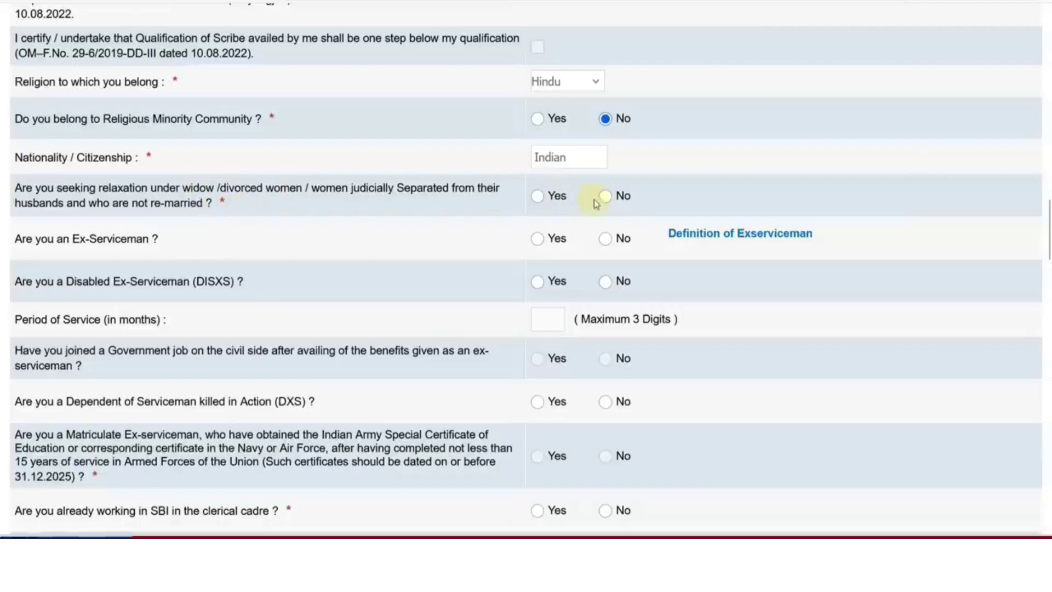
{"action": "left_click", "coordinate": [605, 196]}
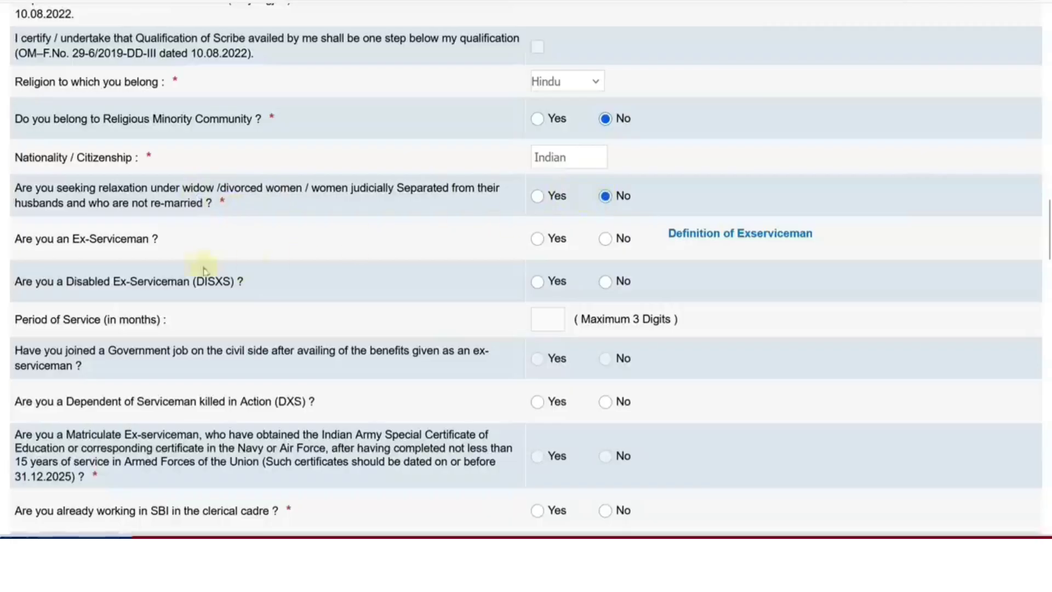
{"action": "left_click", "coordinate": [605, 238]}
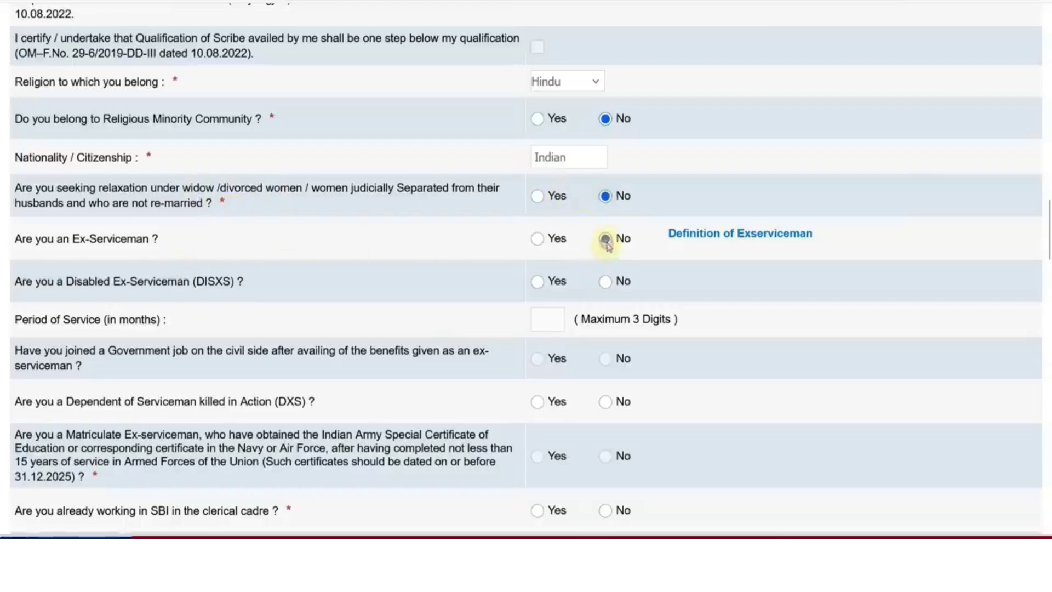
{"action": "left_click", "coordinate": [605, 282]}
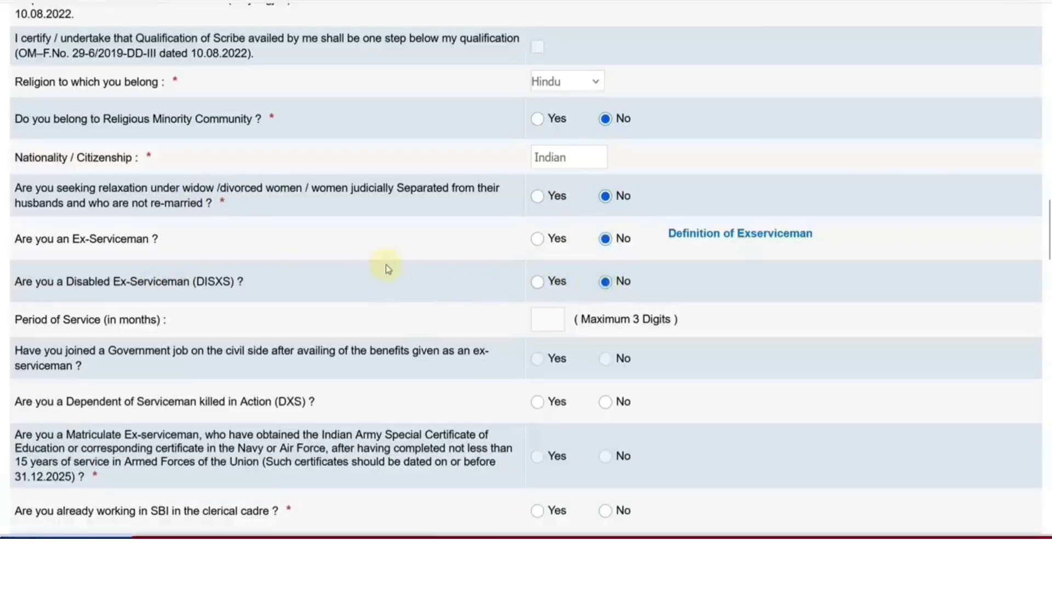
{"action": "scroll", "coordinate": [388, 267], "scroll_direction": "down", "scroll_amount": 2}
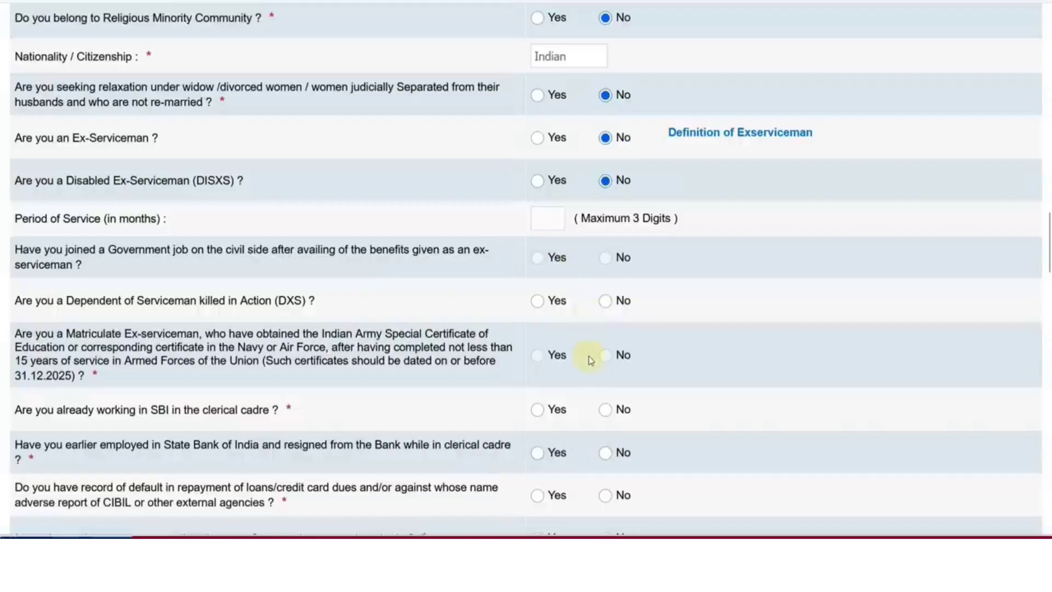
Answer No to SBI clerical, DXS dependent, SBI resignation, CIBIL default and adverse-report questions
{"action": "scroll", "coordinate": [591, 360], "scroll_direction": "down", "scroll_amount": 4}
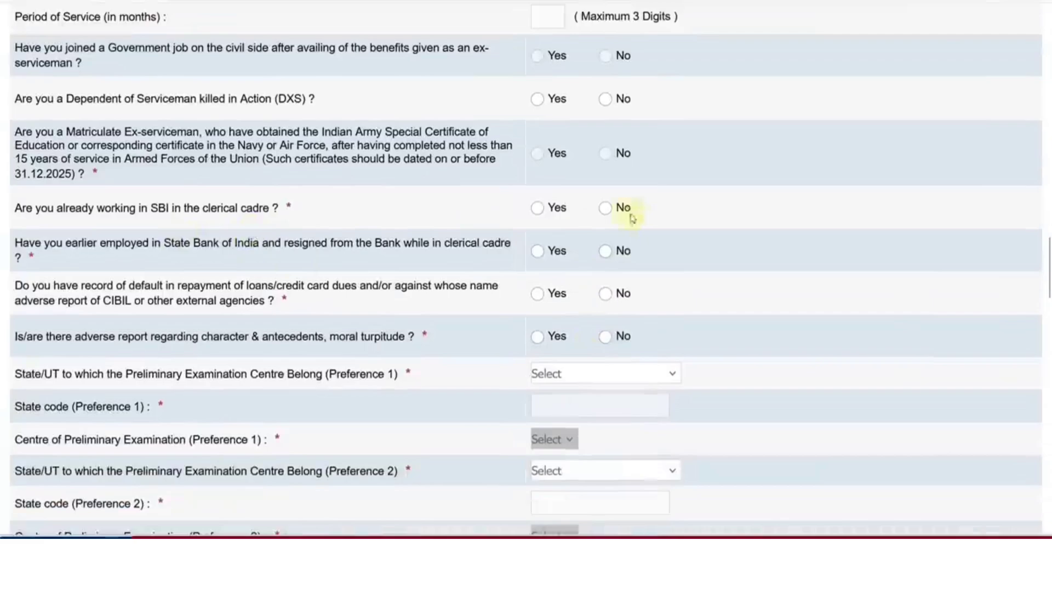
{"action": "left_click", "coordinate": [605, 208]}
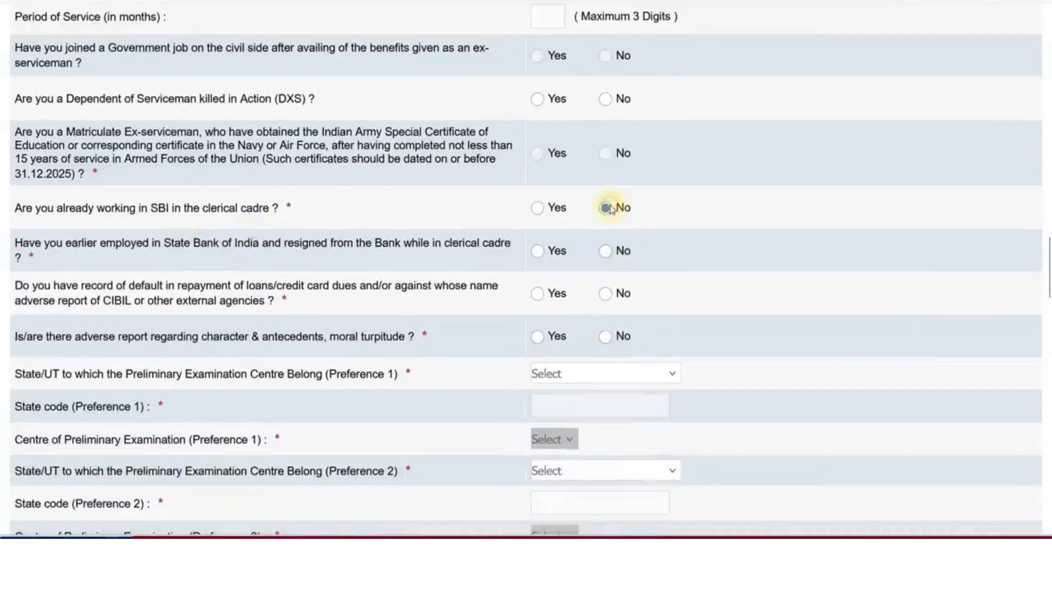
{"action": "left_click", "coordinate": [605, 99]}
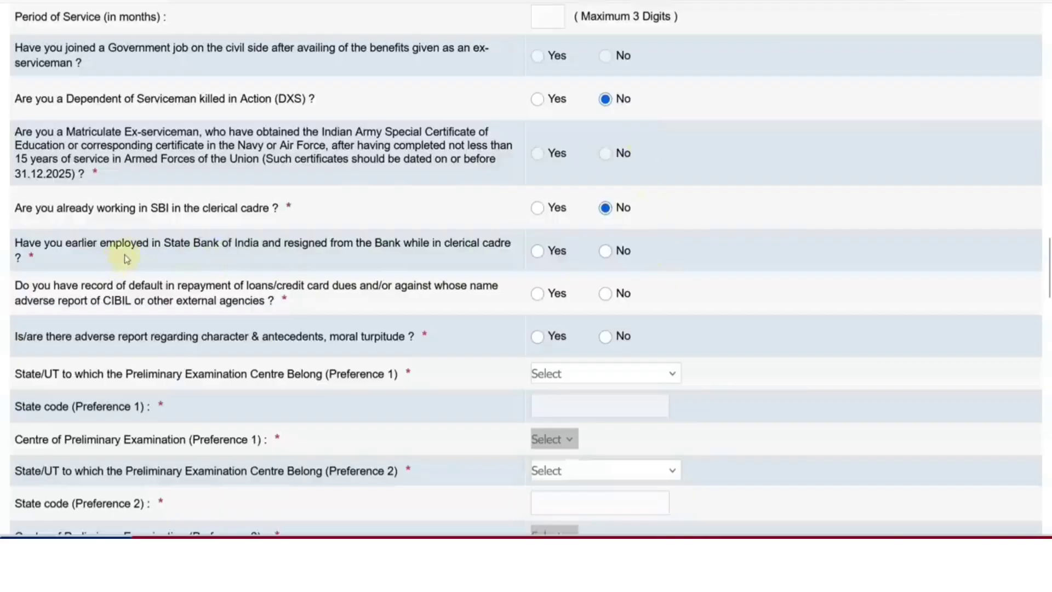
{"action": "left_click", "coordinate": [606, 251]}
{"action": "left_click", "coordinate": [605, 295]}
{"action": "left_click", "coordinate": [607, 340]}
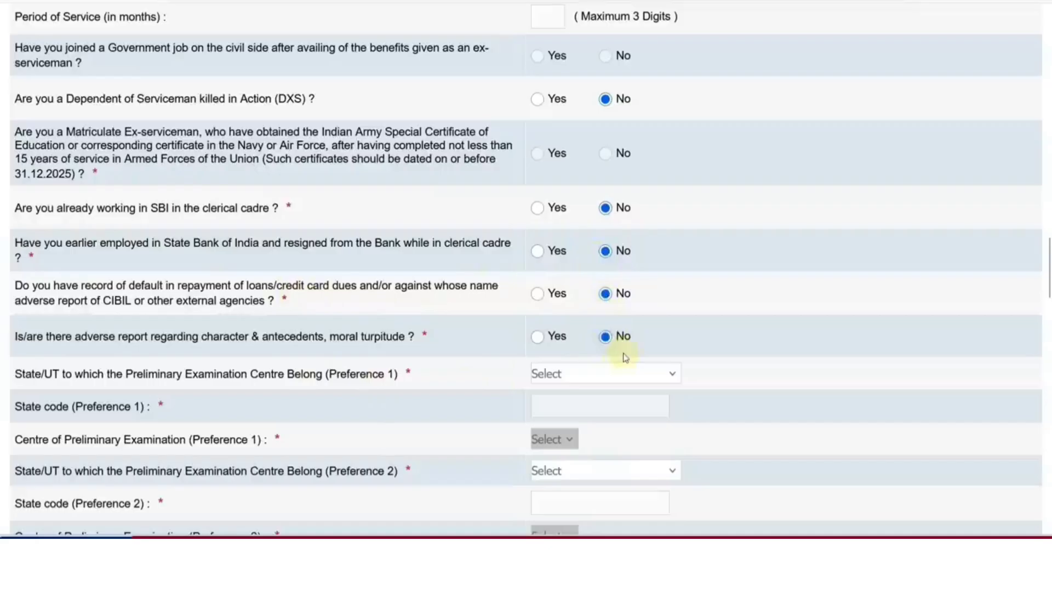
Set preliminary exam centres: Rajasthan/Jaipur as preference 1, Delhi NCR as preference 2
{"action": "scroll", "coordinate": [625, 357], "scroll_direction": "down", "scroll_amount": 2}
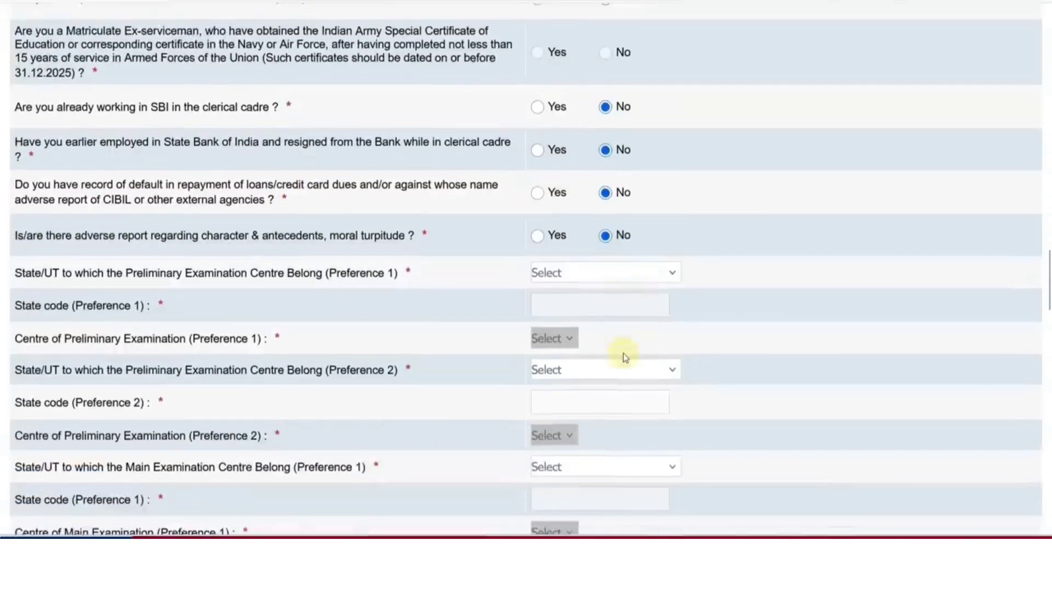
{"action": "scroll", "coordinate": [626, 357], "scroll_direction": "down", "scroll_amount": 2}
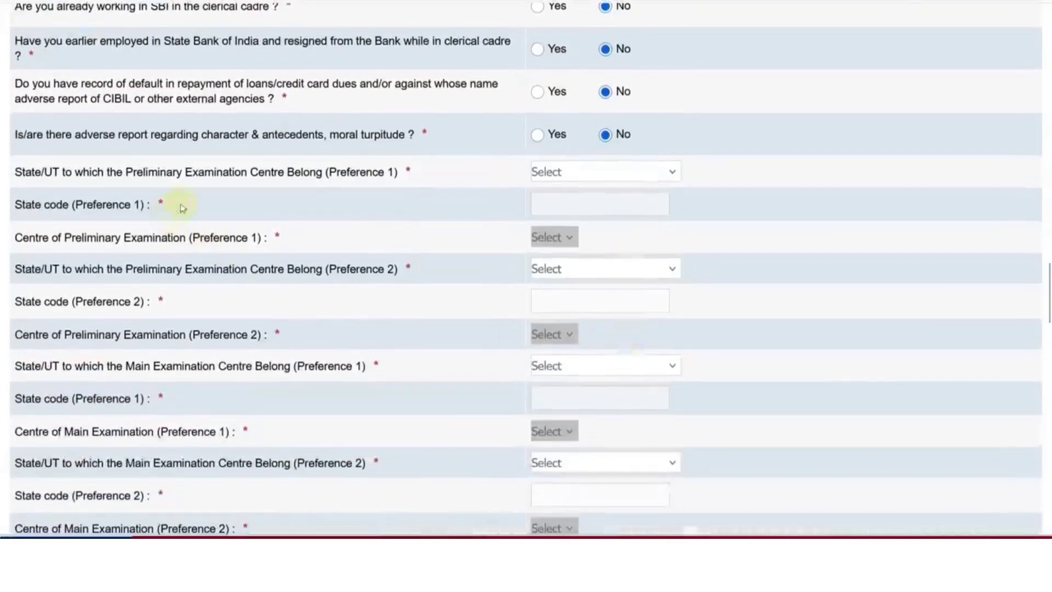
{"action": "left_click", "coordinate": [594, 176]}
{"action": "scroll", "coordinate": [587, 284], "scroll_direction": "down", "scroll_amount": 5}
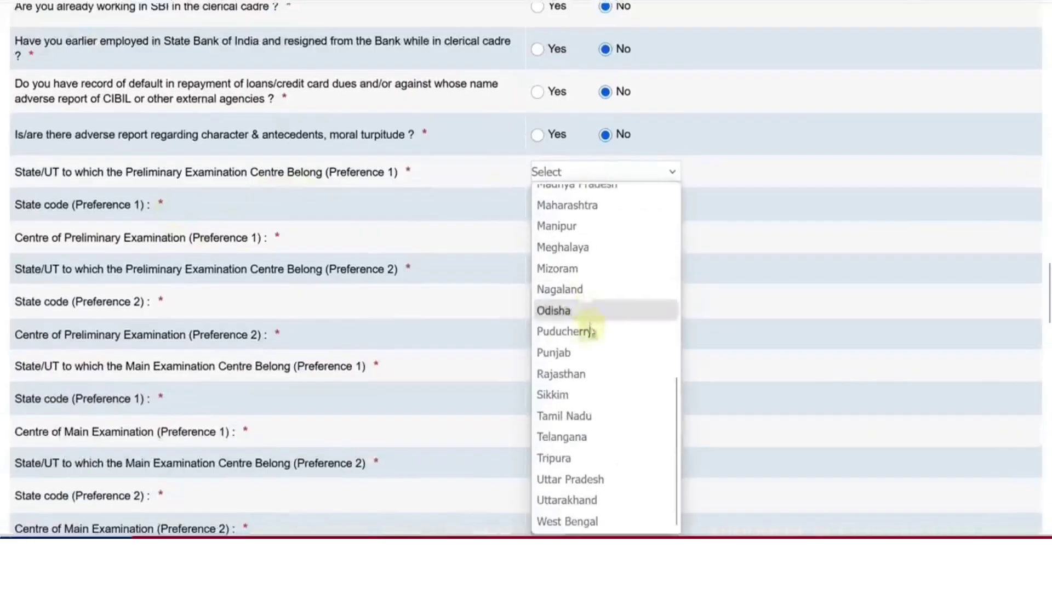
{"action": "left_click", "coordinate": [585, 378]}
{"action": "left_click", "coordinate": [567, 238]}
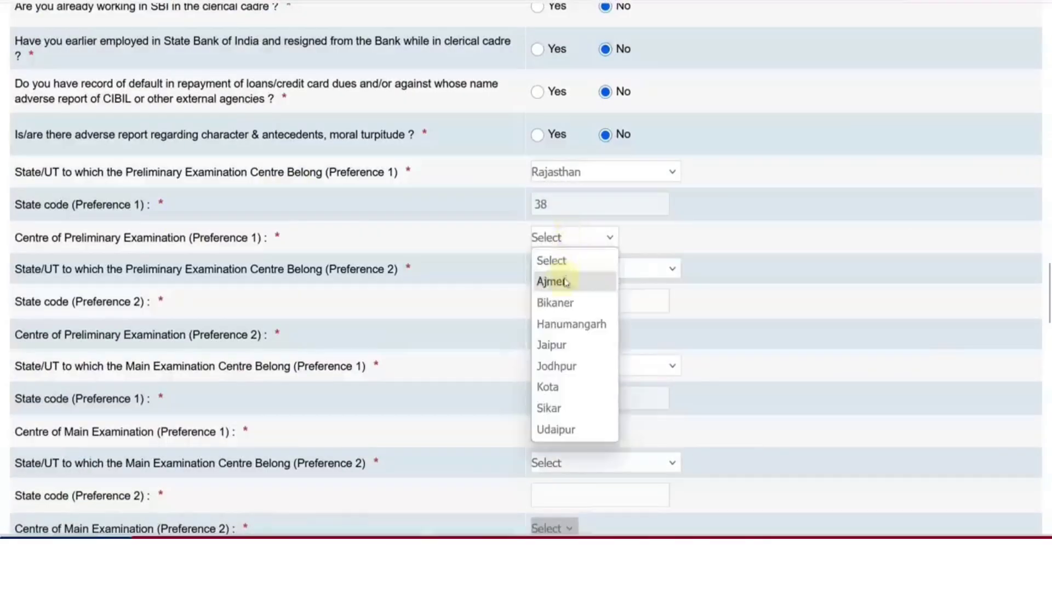
{"action": "left_click", "coordinate": [566, 343]}
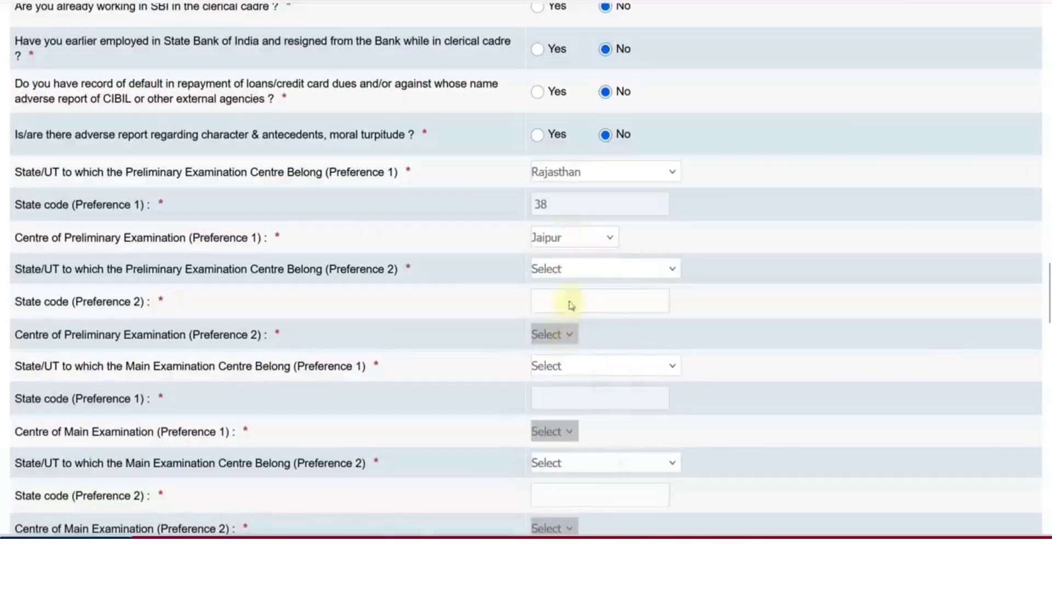
{"action": "left_click", "coordinate": [578, 274]}
{"action": "scroll", "coordinate": [587, 376], "scroll_direction": "down", "scroll_amount": 5}
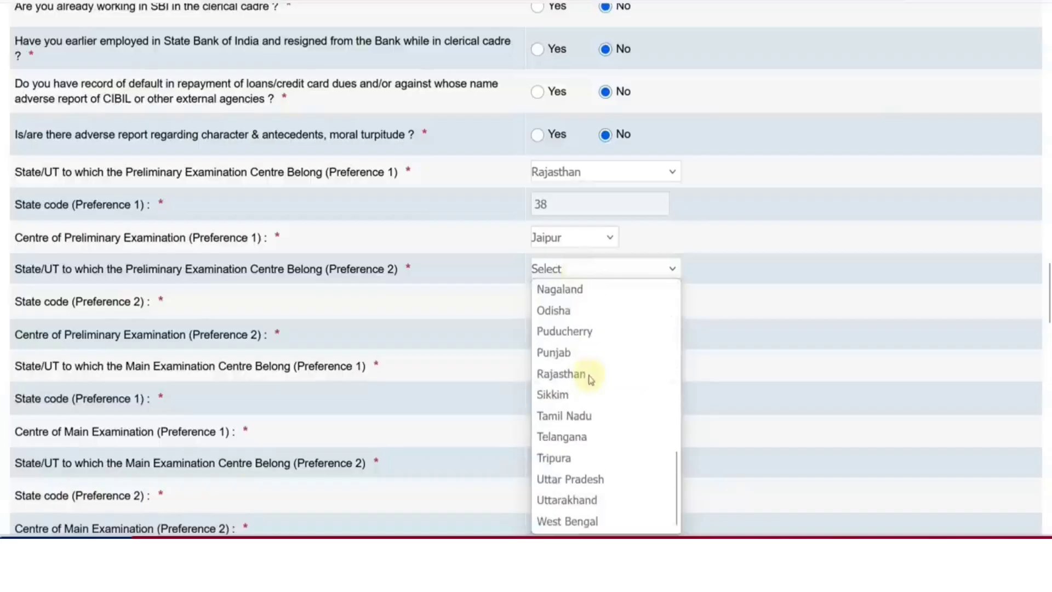
{"action": "scroll", "coordinate": [589, 384], "scroll_direction": "up", "scroll_amount": 2}
{"action": "scroll", "coordinate": [585, 400], "scroll_direction": "up", "scroll_amount": 2}
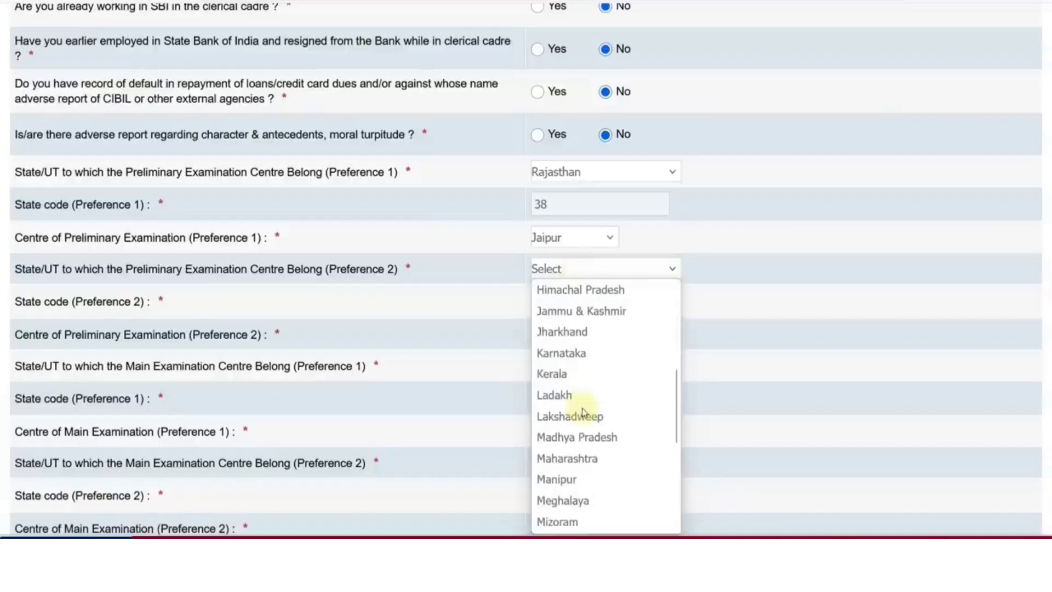
{"action": "scroll", "coordinate": [585, 411], "scroll_direction": "up", "scroll_amount": 4}
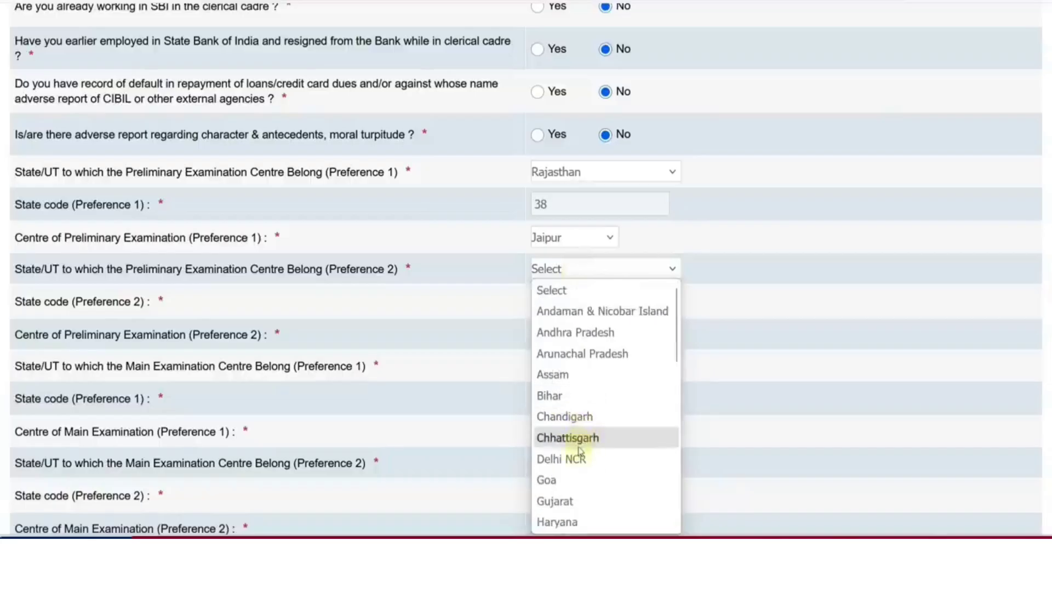
{"action": "left_click", "coordinate": [579, 457]}
Set main exam centres: Rajasthan/Jaipur first, Delhi NCR (All NCR cities) second
{"action": "scroll", "coordinate": [585, 406], "scroll_direction": "down", "scroll_amount": 2}
{"action": "left_click", "coordinate": [573, 265]}
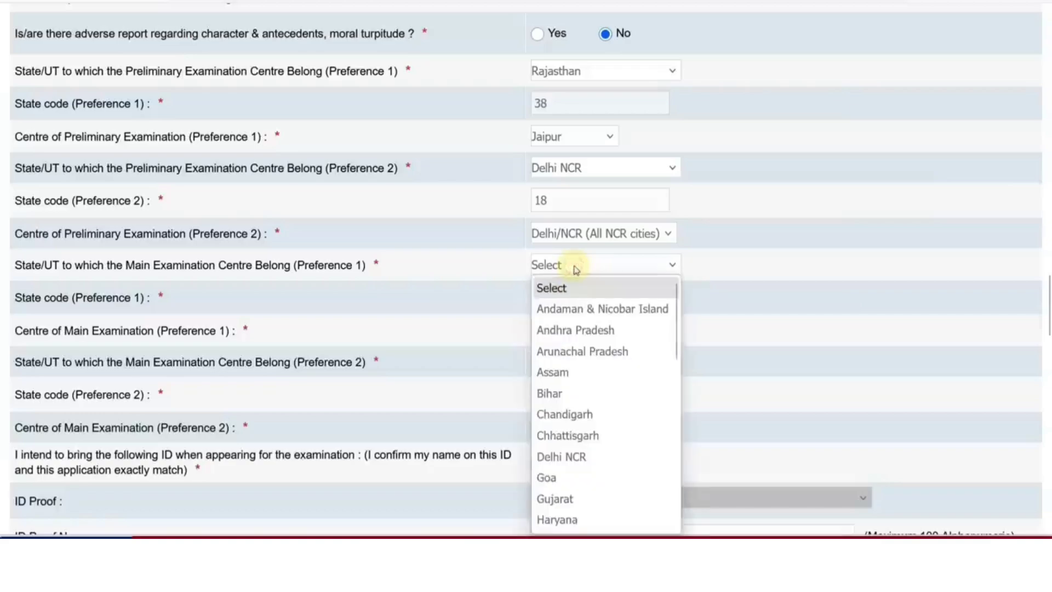
{"action": "scroll", "coordinate": [583, 402], "scroll_direction": "down", "scroll_amount": 7}
{"action": "left_click", "coordinate": [577, 375]}
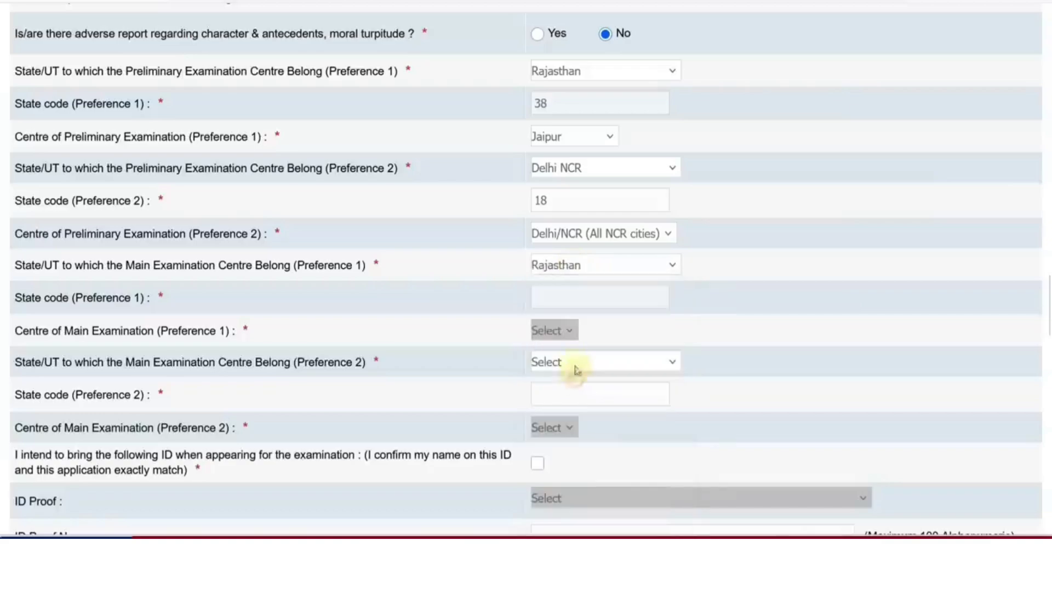
{"action": "left_click", "coordinate": [562, 331]}
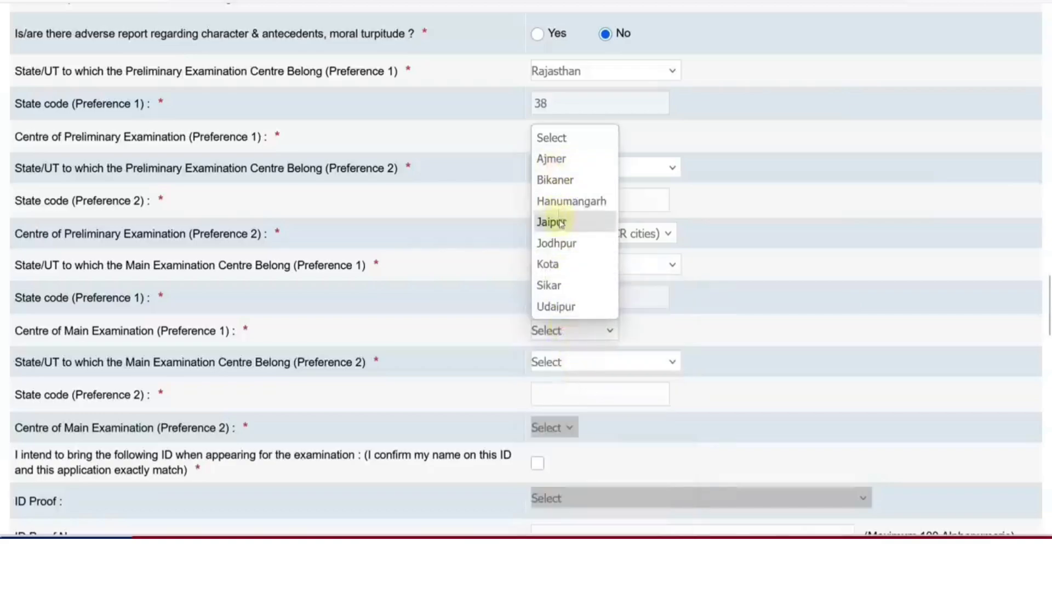
{"action": "left_click", "coordinate": [554, 222]}
{"action": "left_click", "coordinate": [577, 362]}
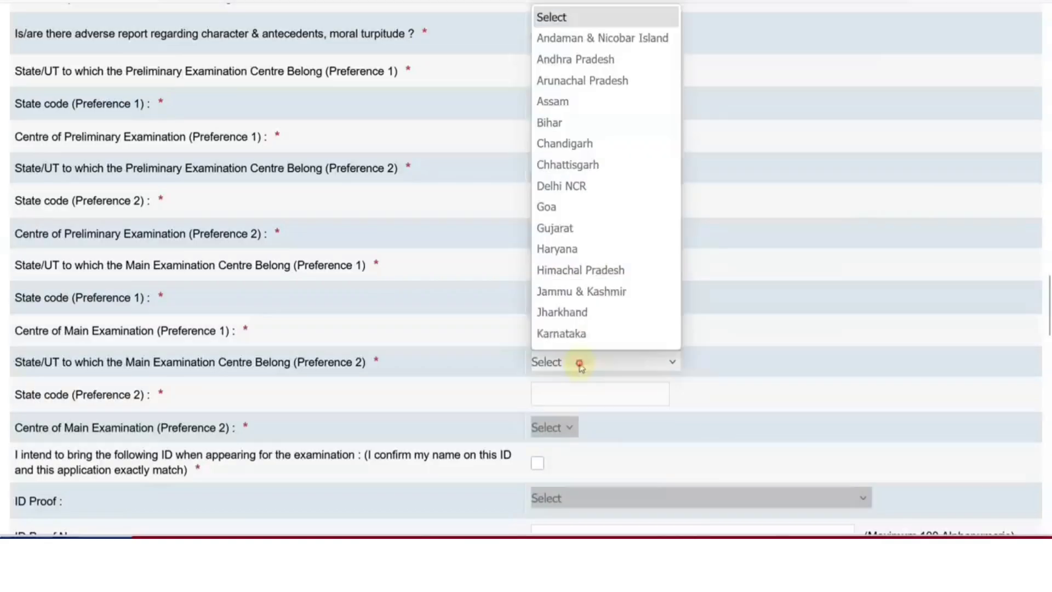
{"action": "left_click", "coordinate": [566, 189]}
{"action": "left_click", "coordinate": [566, 425]}
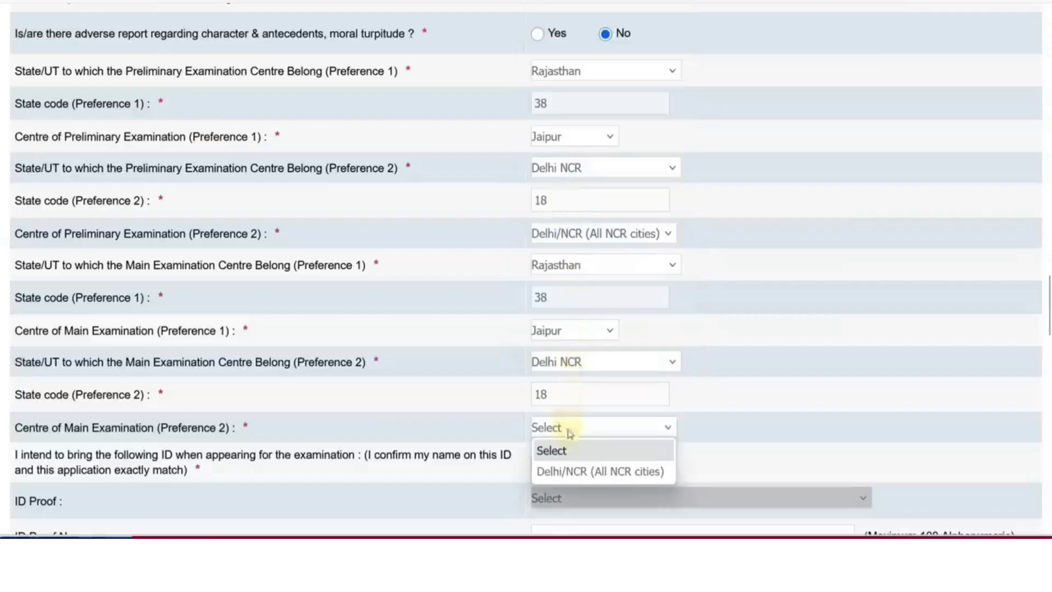
{"action": "left_click", "coordinate": [572, 467]}
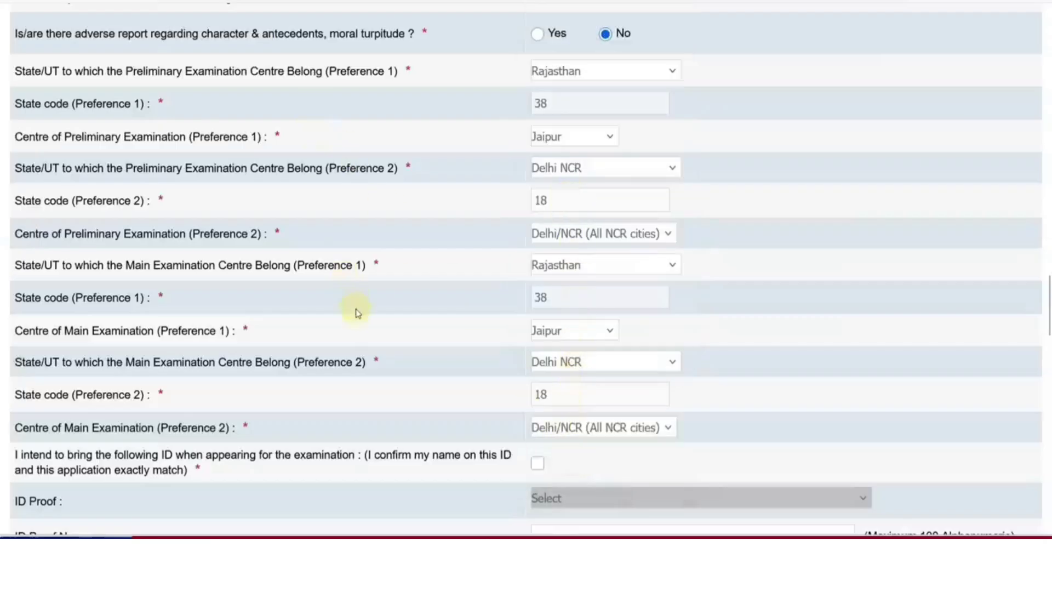
{"action": "scroll", "coordinate": [478, 336], "scroll_direction": "down", "scroll_amount": 1}
Confirm bringing a name-matching ID, pick Aadhar Card as ID proof, and choose English and Hindi medium
{"action": "scroll", "coordinate": [477, 337], "scroll_direction": "down", "scroll_amount": 3}
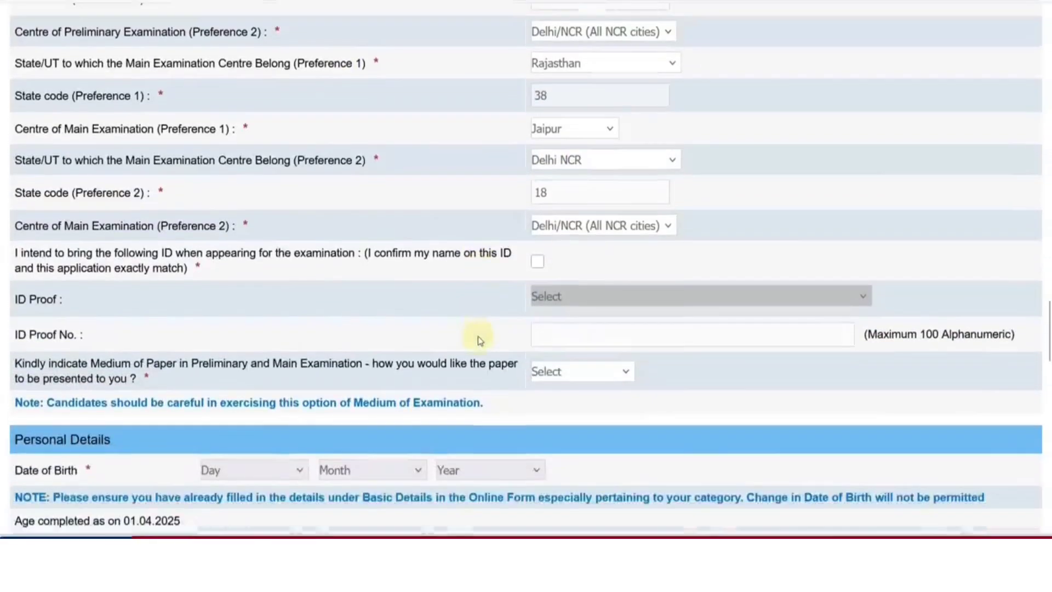
{"action": "left_click", "coordinate": [537, 263]}
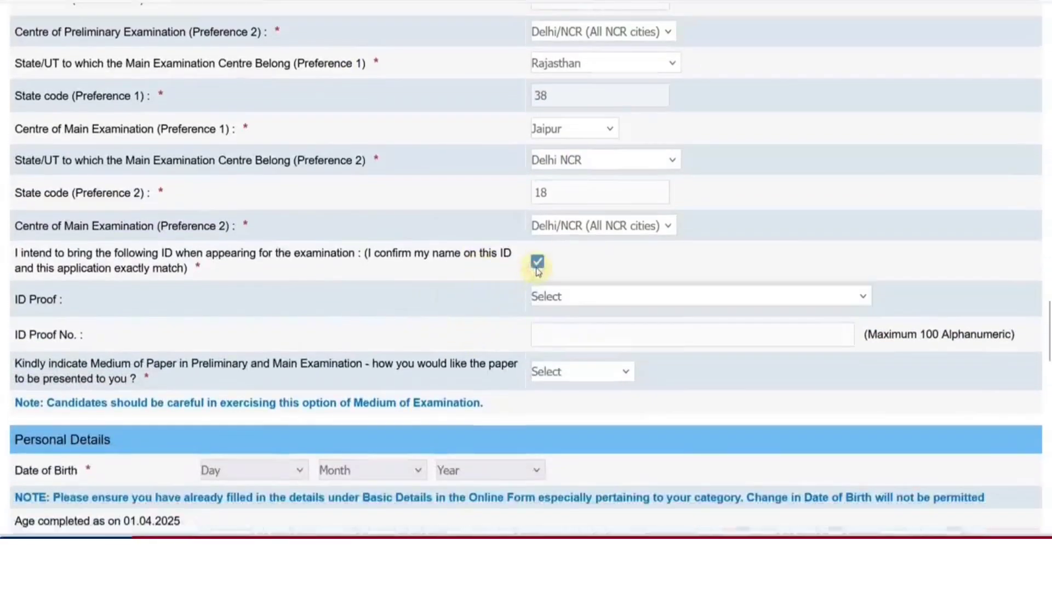
{"action": "left_click", "coordinate": [557, 303]}
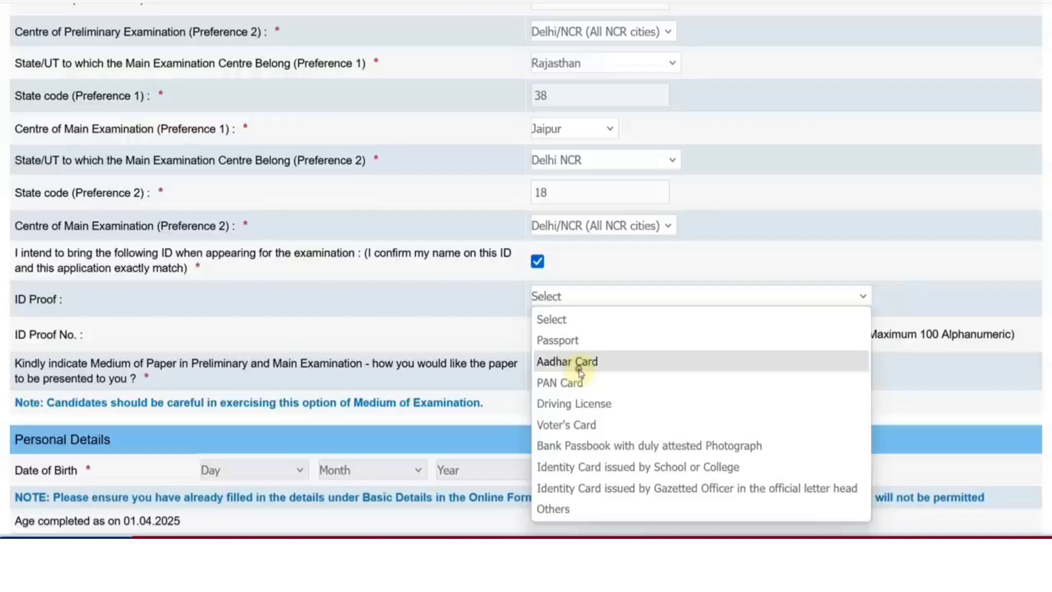
{"action": "left_click", "coordinate": [579, 366]}
{"action": "left_click", "coordinate": [575, 340]}
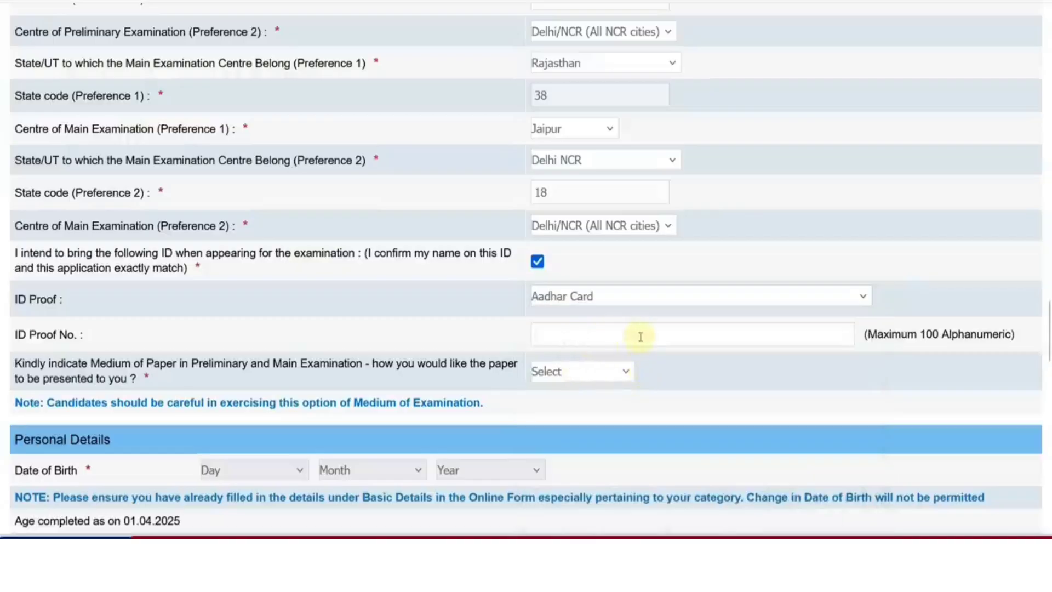
{"action": "left_click", "coordinate": [558, 371]}
{"action": "left_click", "coordinate": [573, 417]}
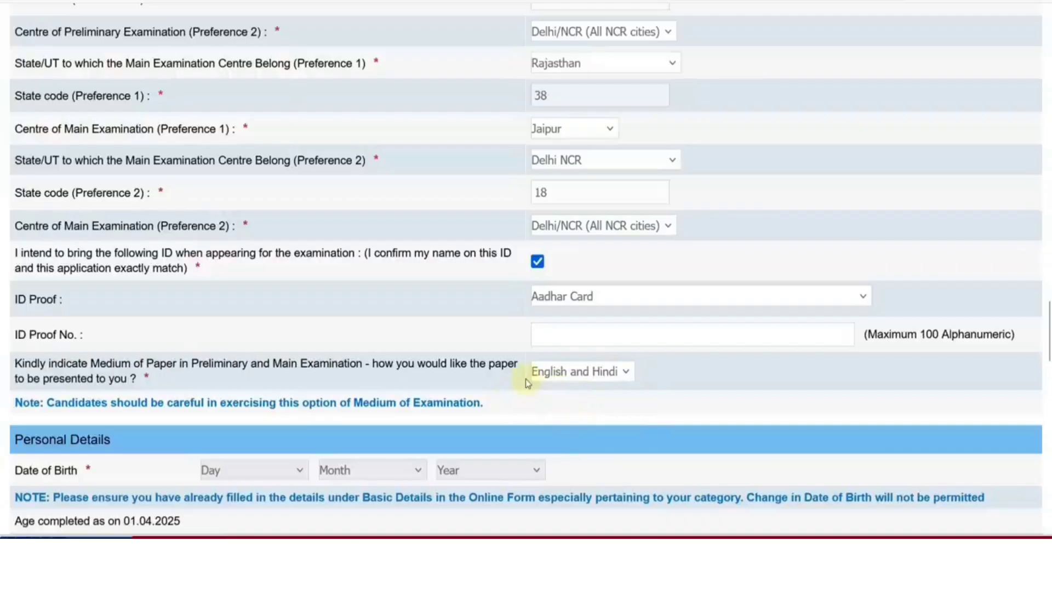
Set the date of birth to 22 May 2000
{"action": "scroll", "coordinate": [526, 381], "scroll_direction": "down", "scroll_amount": 5}
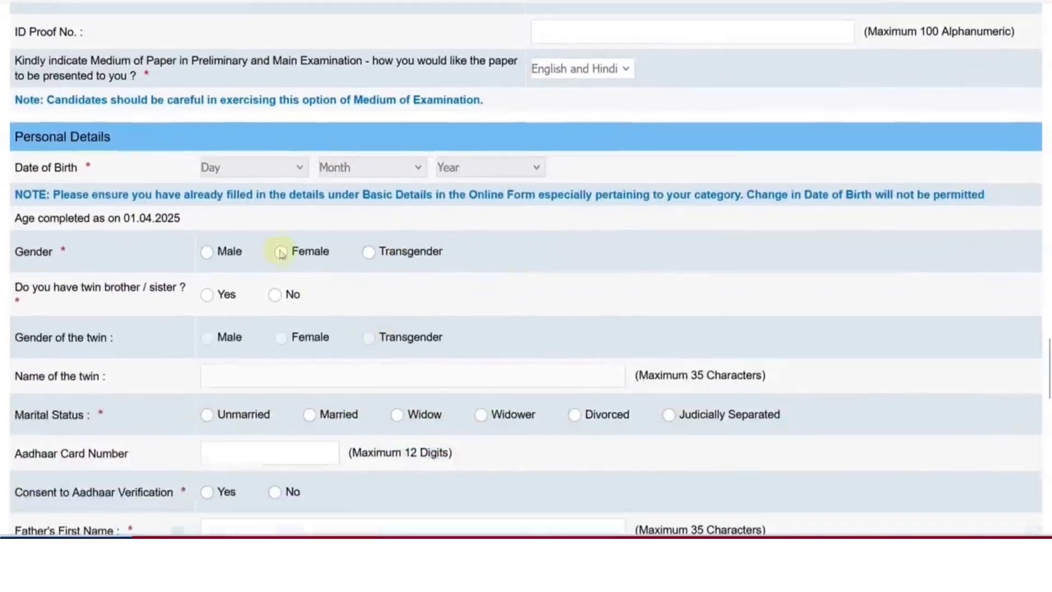
{"action": "left_click", "coordinate": [236, 173]}
{"action": "scroll", "coordinate": [220, 329], "scroll_direction": "down", "scroll_amount": 5}
{"action": "left_click", "coordinate": [216, 331]}
{"action": "left_click", "coordinate": [378, 168]}
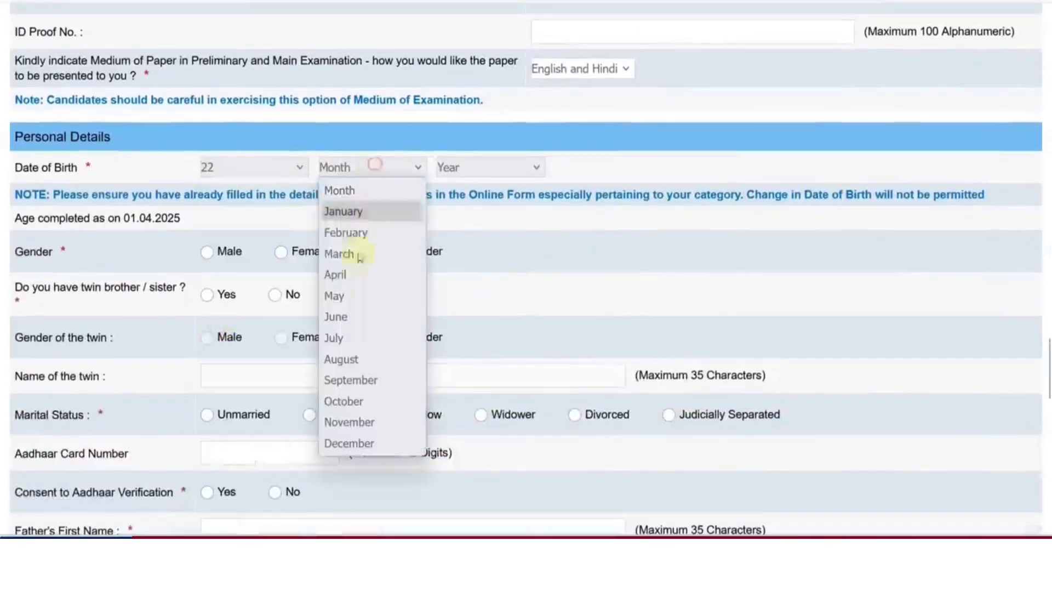
{"action": "left_click", "coordinate": [340, 294]}
{"action": "left_click", "coordinate": [492, 174]}
{"action": "left_click", "coordinate": [471, 309]}
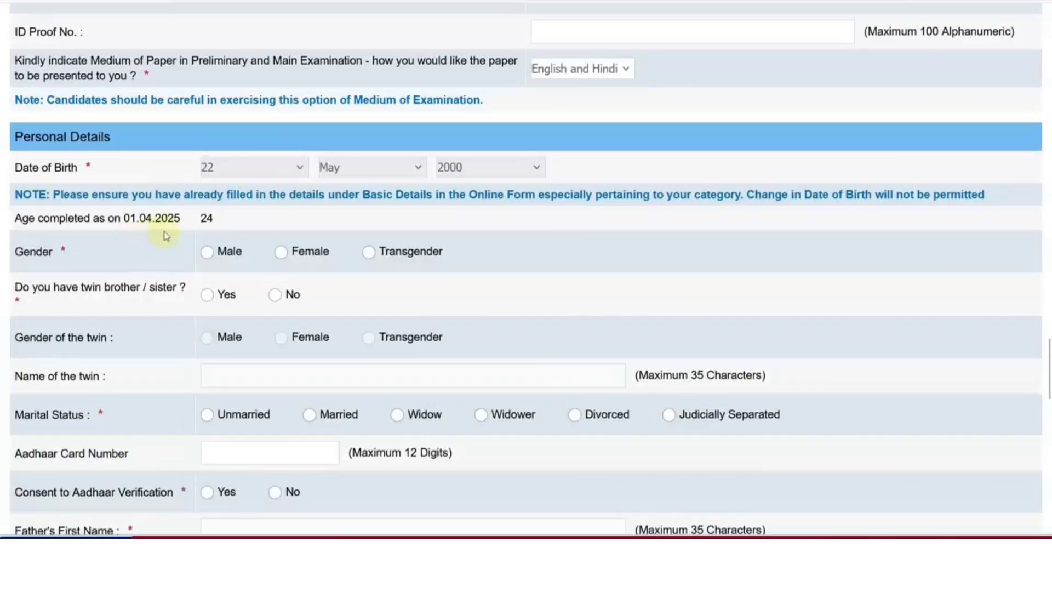
Select gender Male, twin No, marital status Unmarried, and consent Yes to Aadhaar verification
{"action": "scroll", "coordinate": [261, 233], "scroll_direction": "down", "scroll_amount": 2}
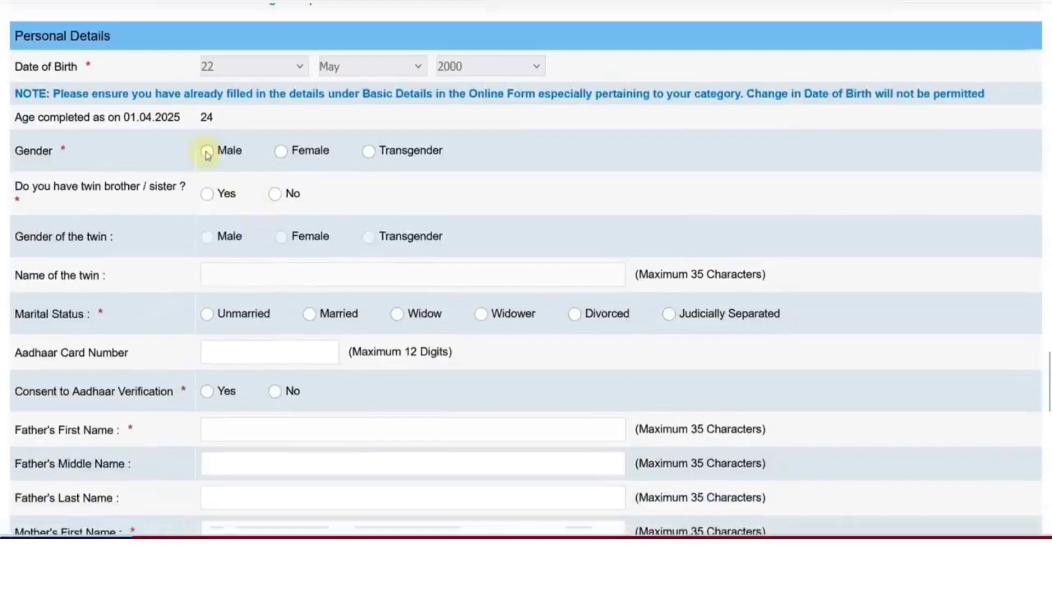
{"action": "left_click", "coordinate": [207, 152]}
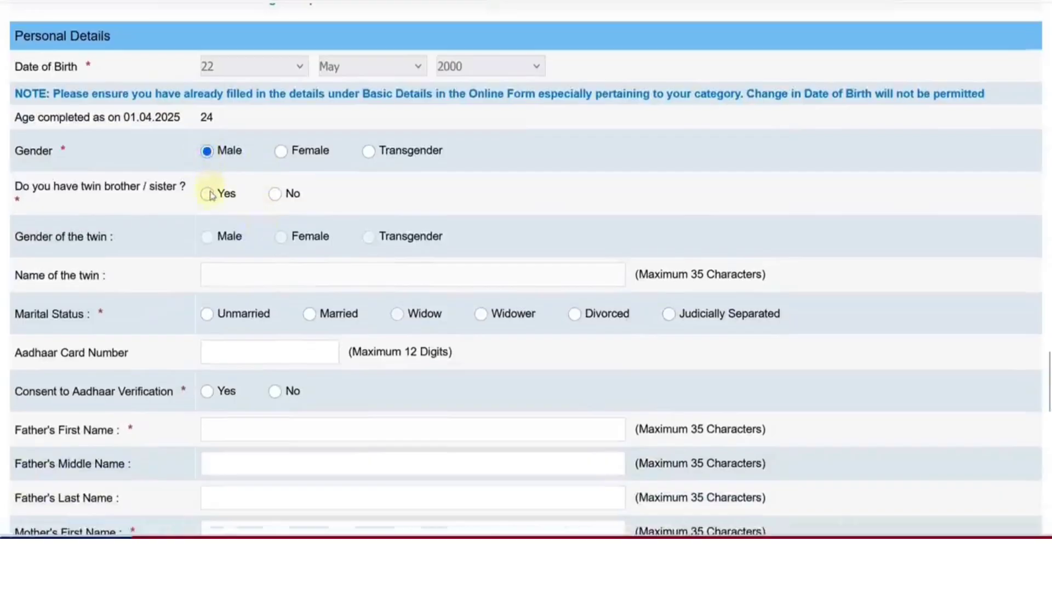
{"action": "left_click", "coordinate": [277, 198]}
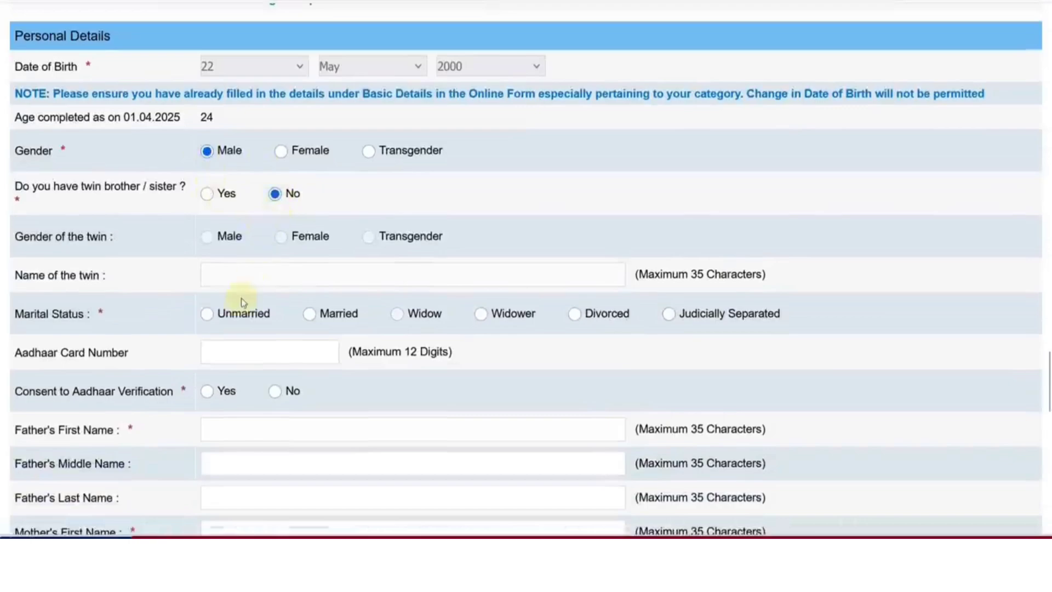
{"action": "left_click", "coordinate": [209, 317]}
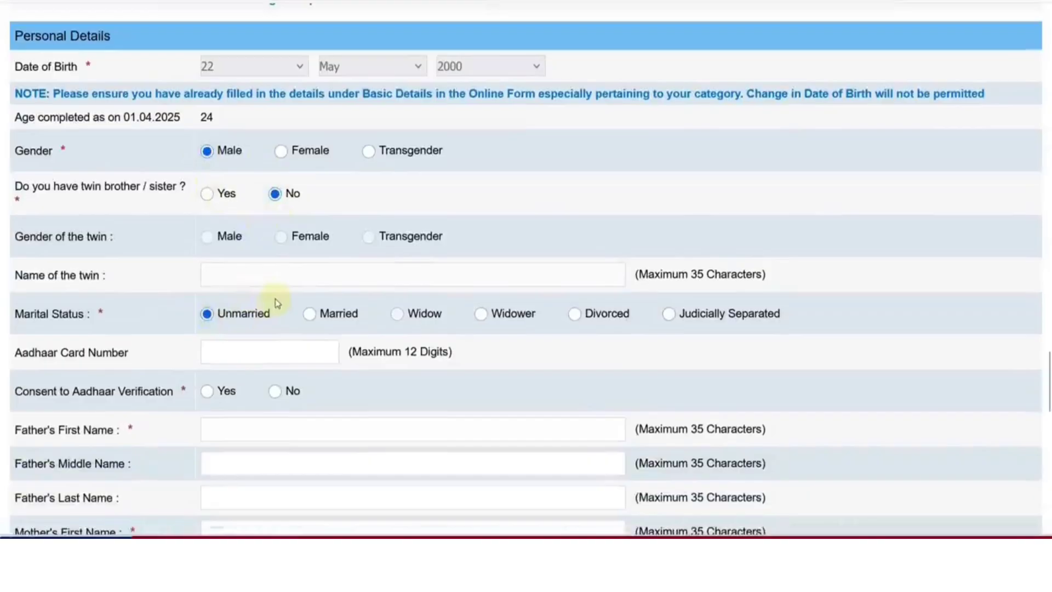
{"action": "scroll", "coordinate": [277, 302], "scroll_direction": "down", "scroll_amount": 3}
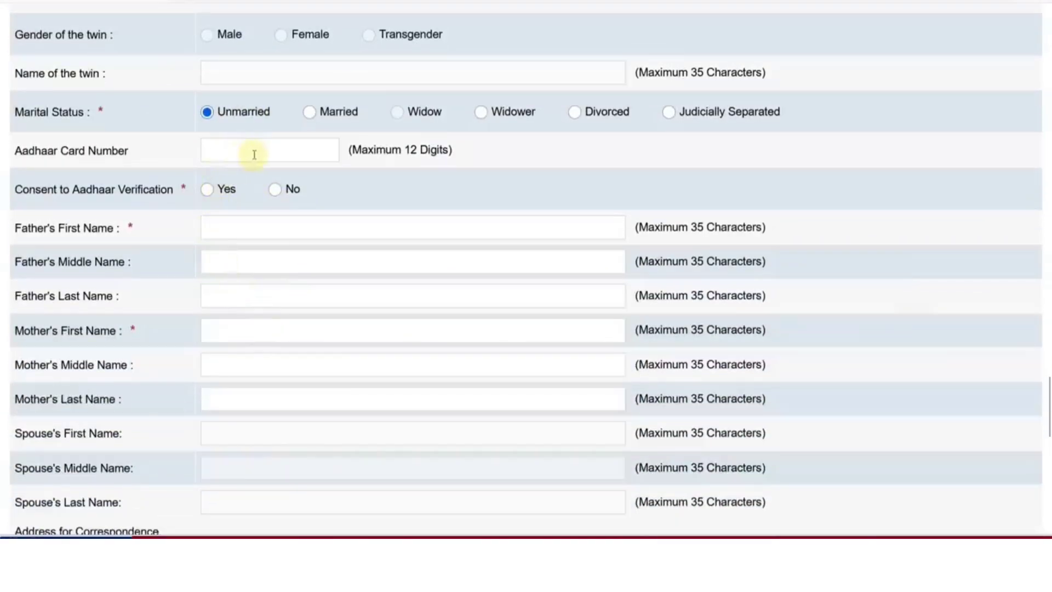
{"action": "left_click", "coordinate": [207, 190]}
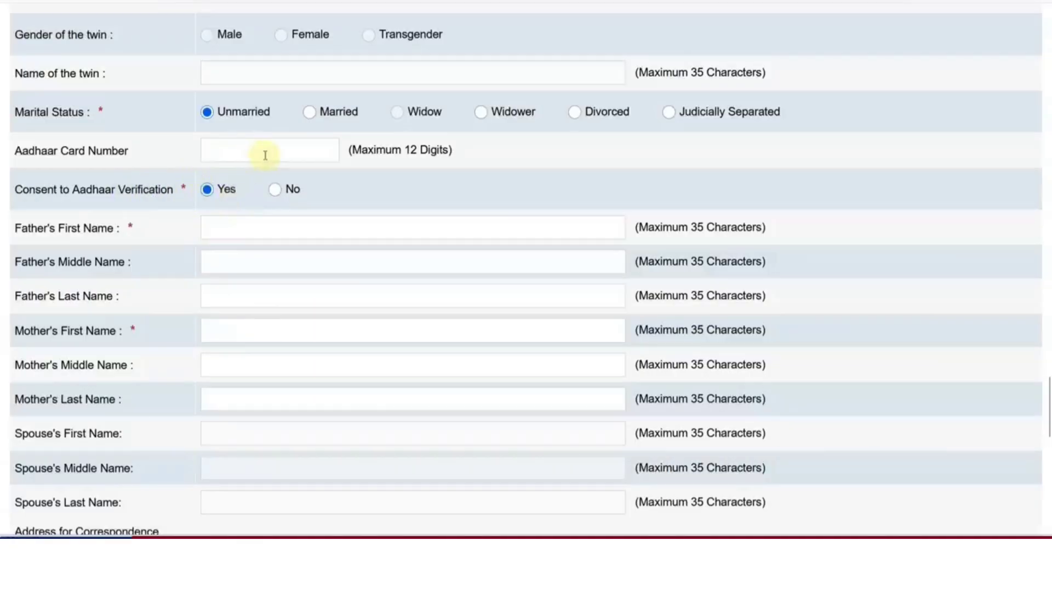
Enter the father's first and last names and the mother's first name
{"action": "scroll", "coordinate": [296, 174], "scroll_direction": "down", "scroll_amount": 2}
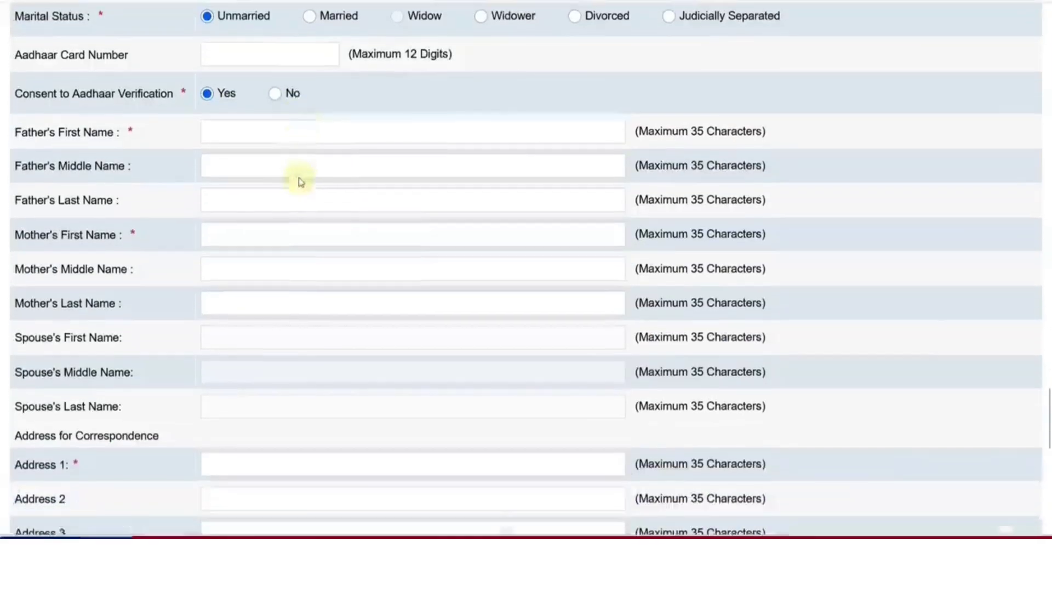
{"action": "left_click", "coordinate": [234, 133]}
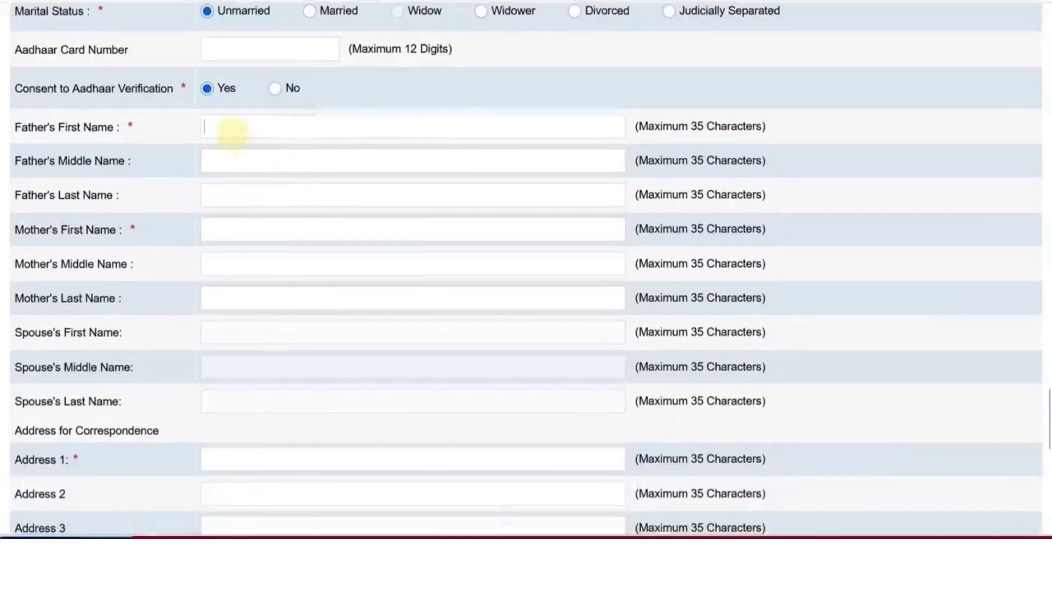
{"action": "key", "text": "Tab"}
{"action": "key", "text": "Tab"}
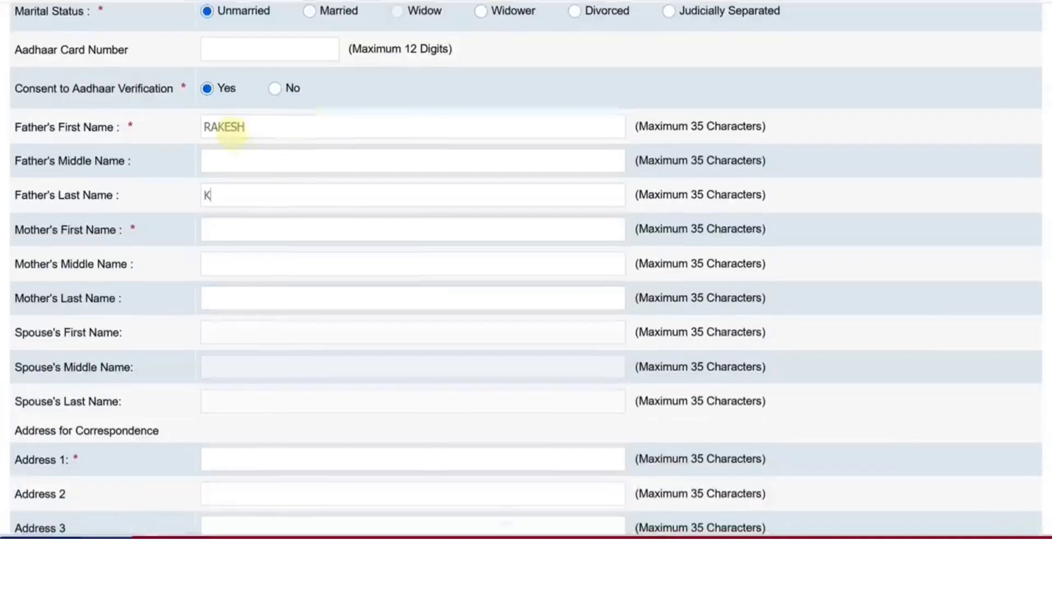
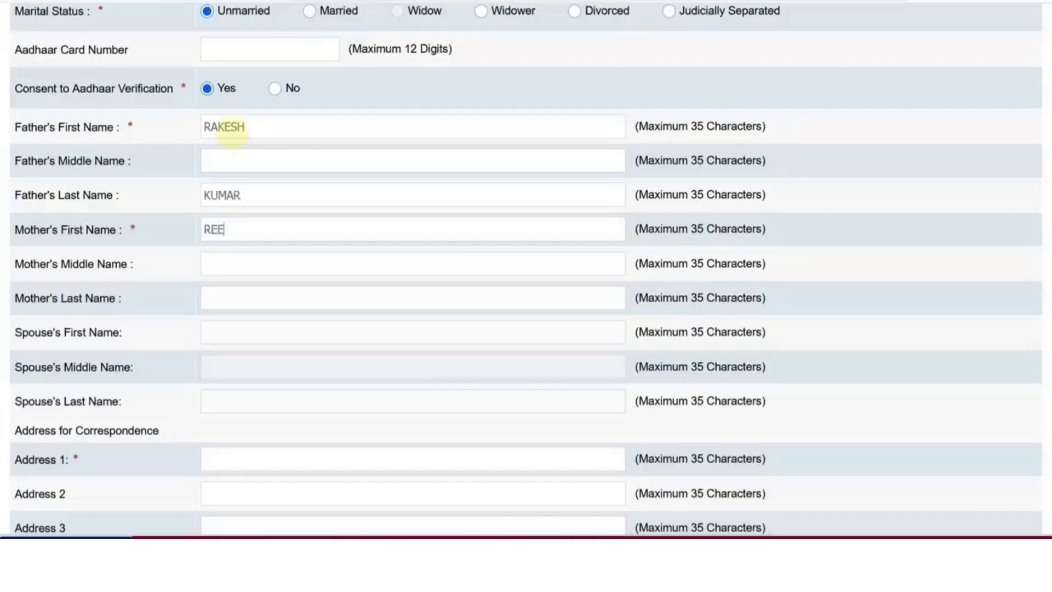
Move down to the correspondence address and begin entering the pincode
{"action": "scroll", "coordinate": [231, 189], "scroll_direction": "down", "scroll_amount": 2}
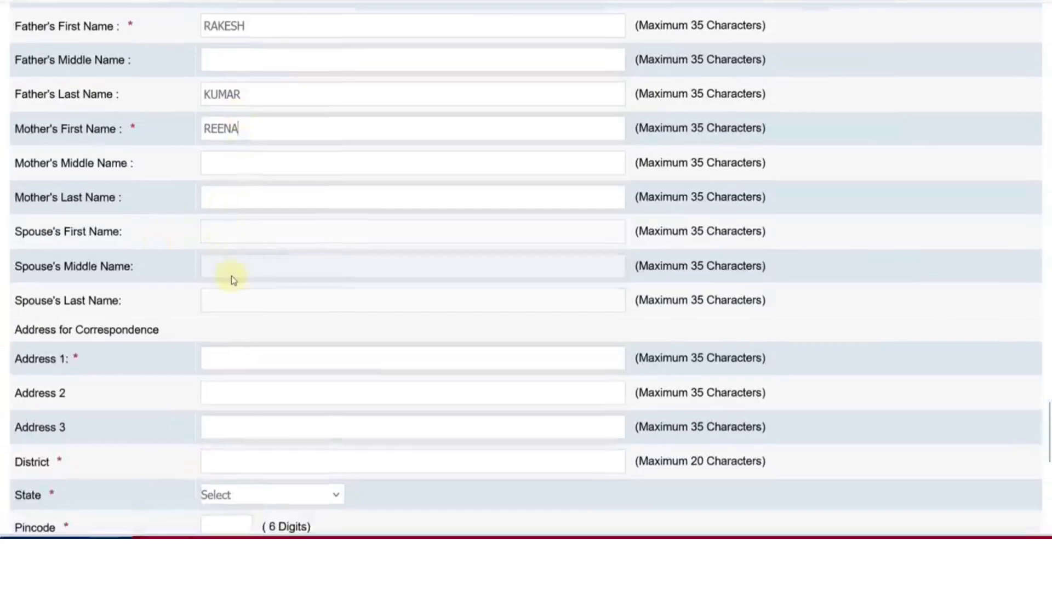
{"action": "scroll", "coordinate": [230, 278], "scroll_direction": "down", "scroll_amount": 2}
{"action": "scroll", "coordinate": [228, 265], "scroll_direction": "down", "scroll_amount": 2}
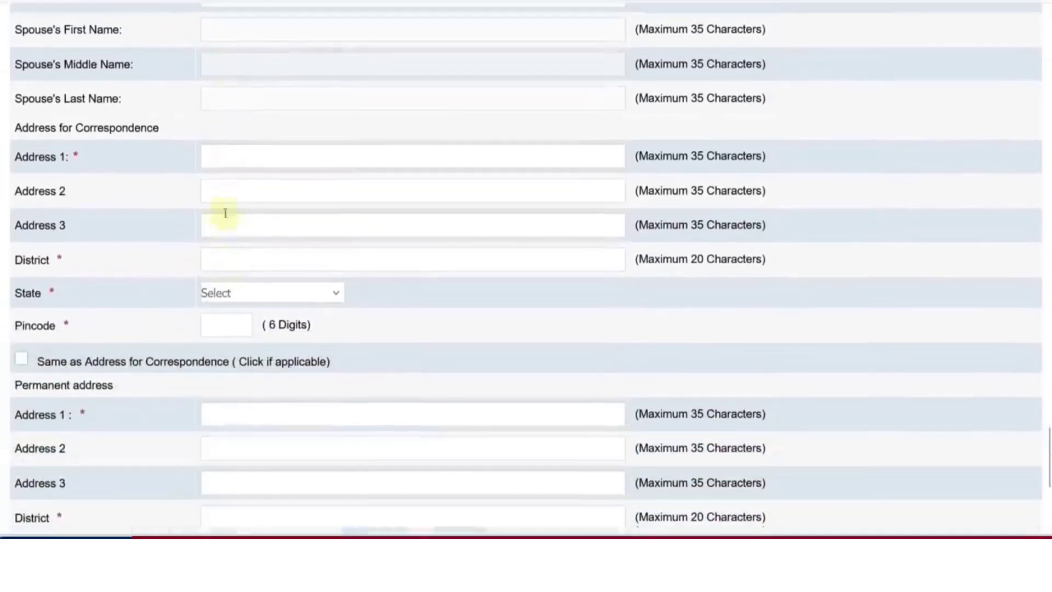
{"action": "left_click", "coordinate": [254, 296]}
{"action": "left_click", "coordinate": [223, 324]}
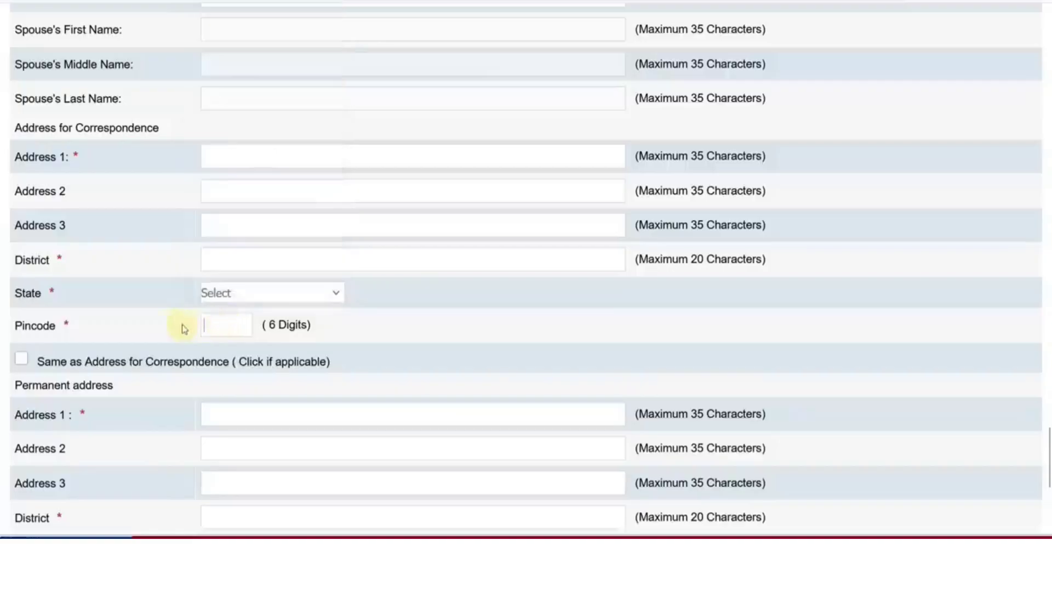
{"action": "left_click", "coordinate": [169, 324]}
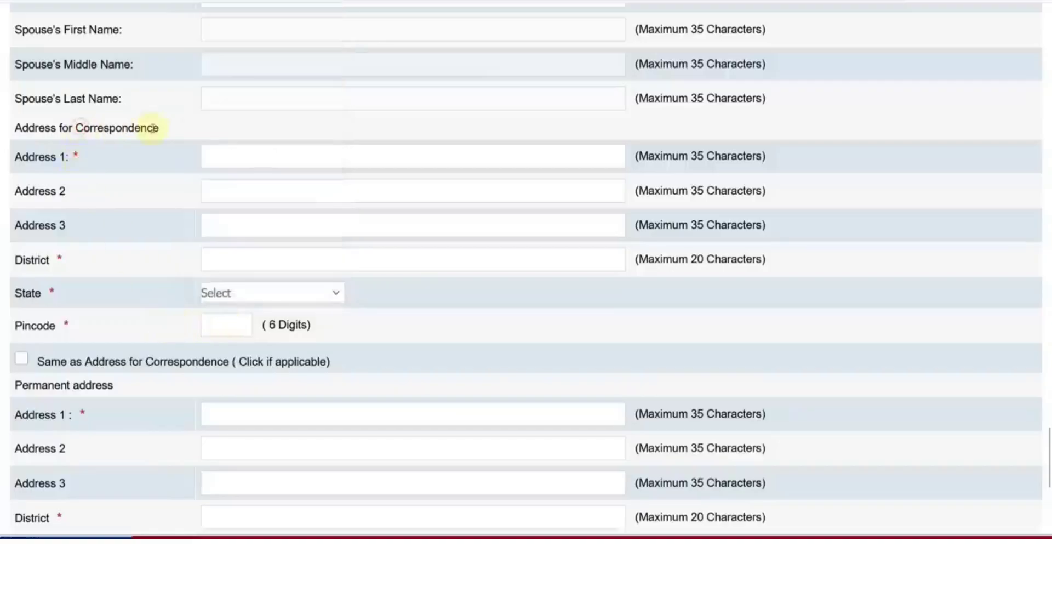
Leave 'Same as Address for Correspondence' unticked and validate the personal details
{"action": "scroll", "coordinate": [164, 268], "scroll_direction": "down", "scroll_amount": 4}
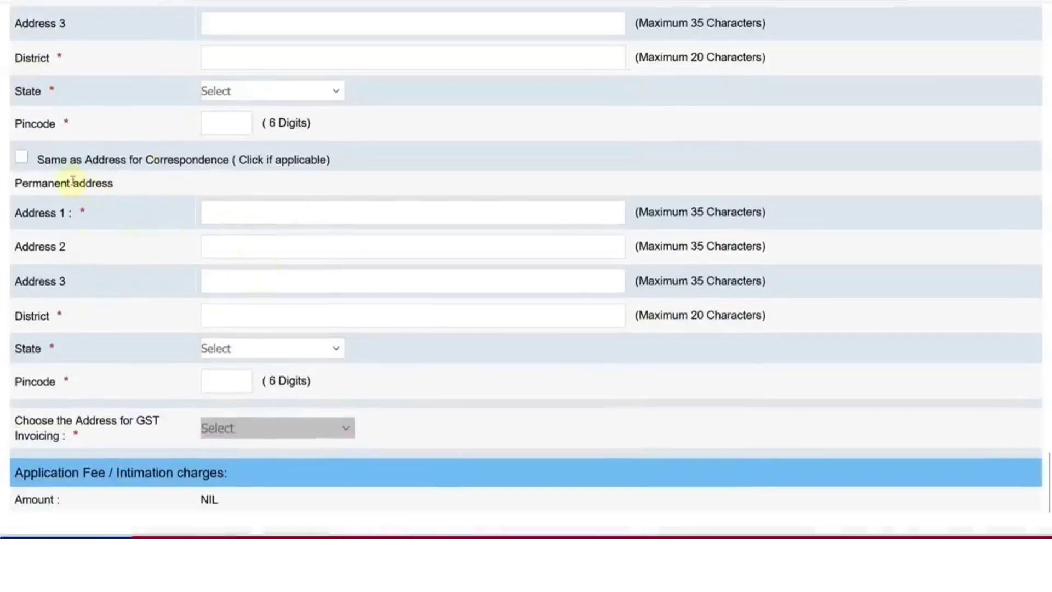
{"action": "left_click", "coordinate": [22, 158]}
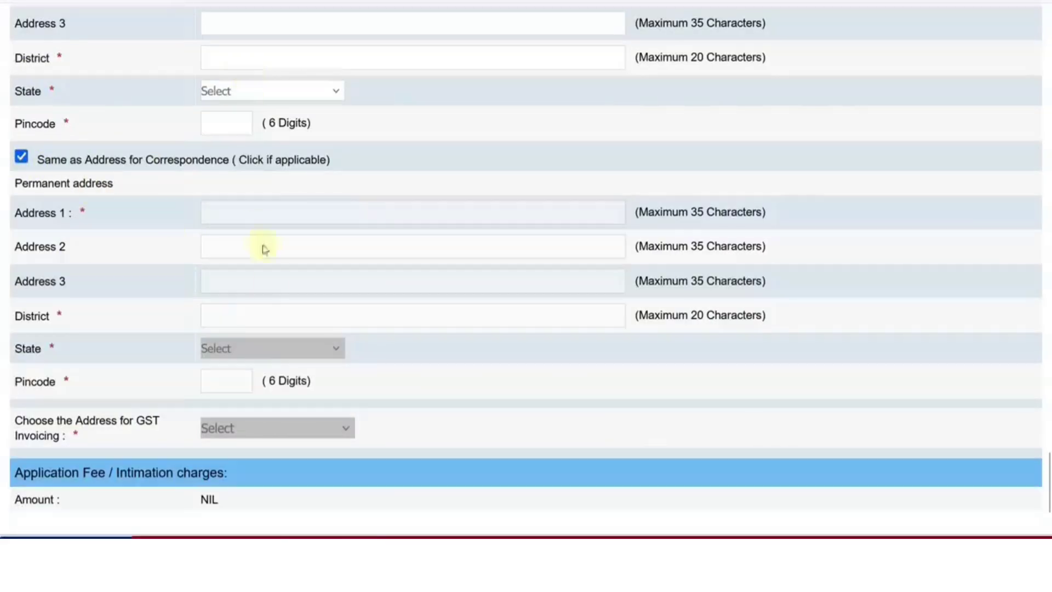
{"action": "left_click", "coordinate": [21, 159]}
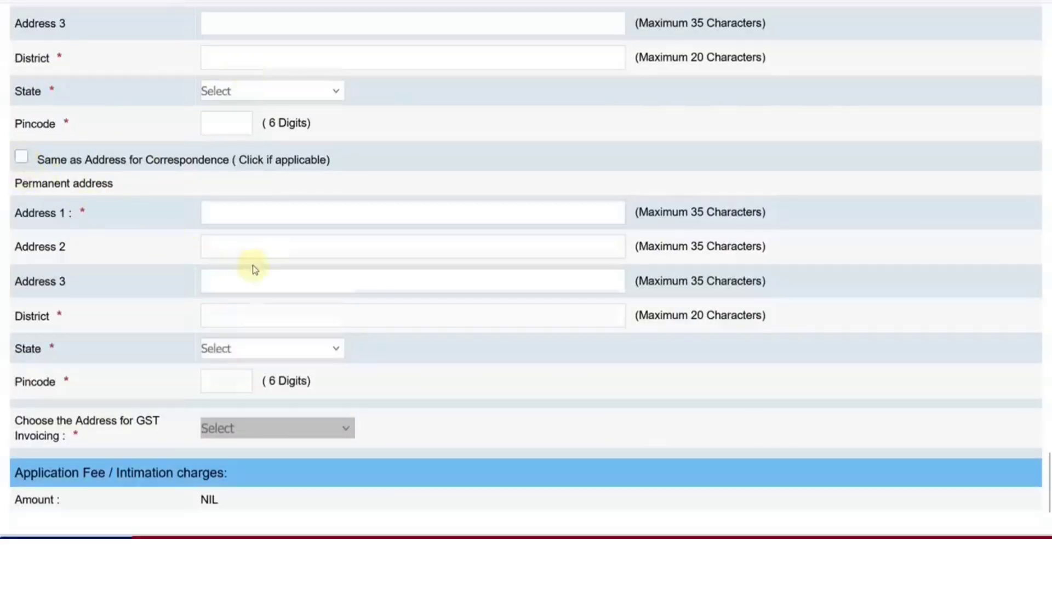
{"action": "scroll", "coordinate": [218, 249], "scroll_direction": "down", "scroll_amount": 2}
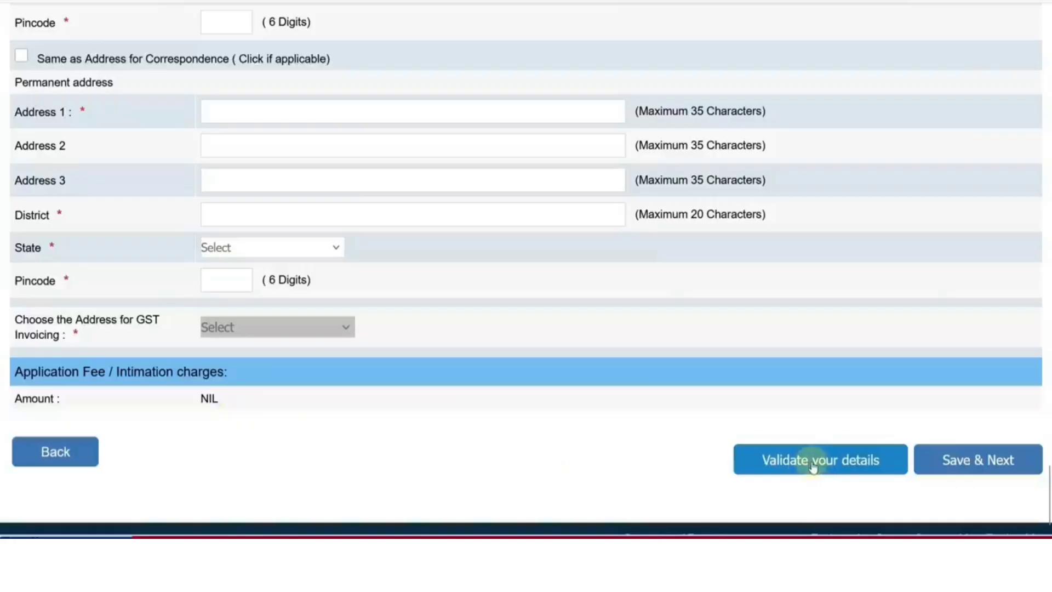
{"action": "left_click", "coordinate": [813, 463]}
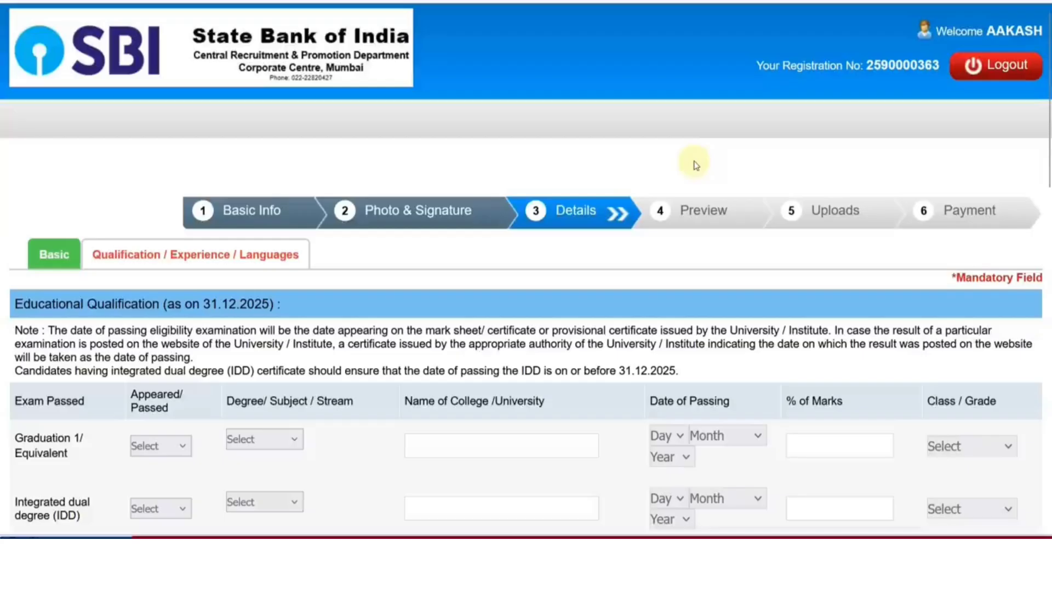
Mark the Graduation row as Passed with stream Engineering, dismissing the final-year notice
{"action": "scroll", "coordinate": [696, 165], "scroll_direction": "down", "scroll_amount": 3}
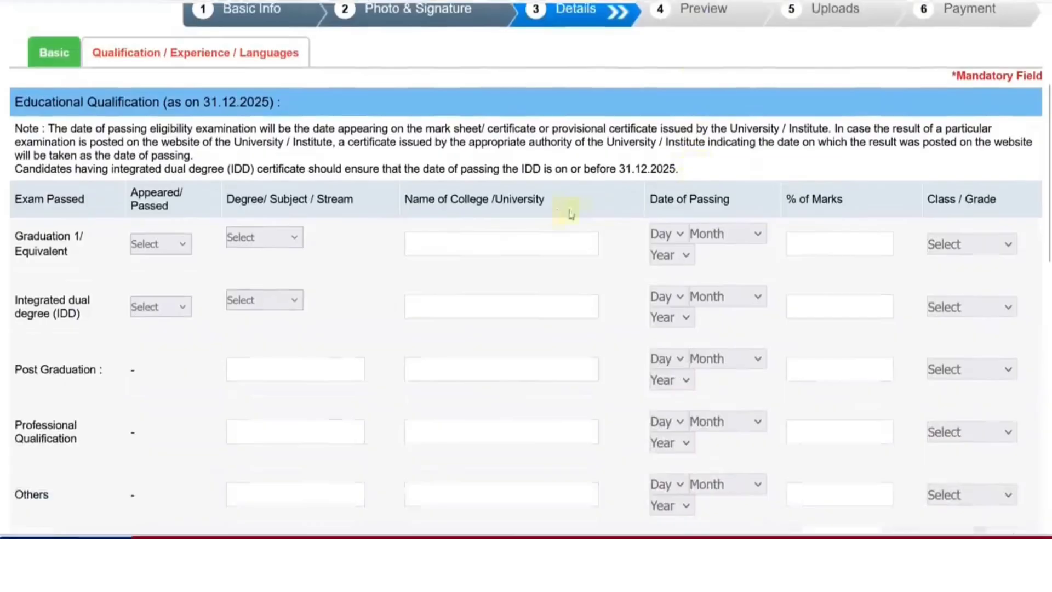
{"action": "left_click", "coordinate": [188, 245]}
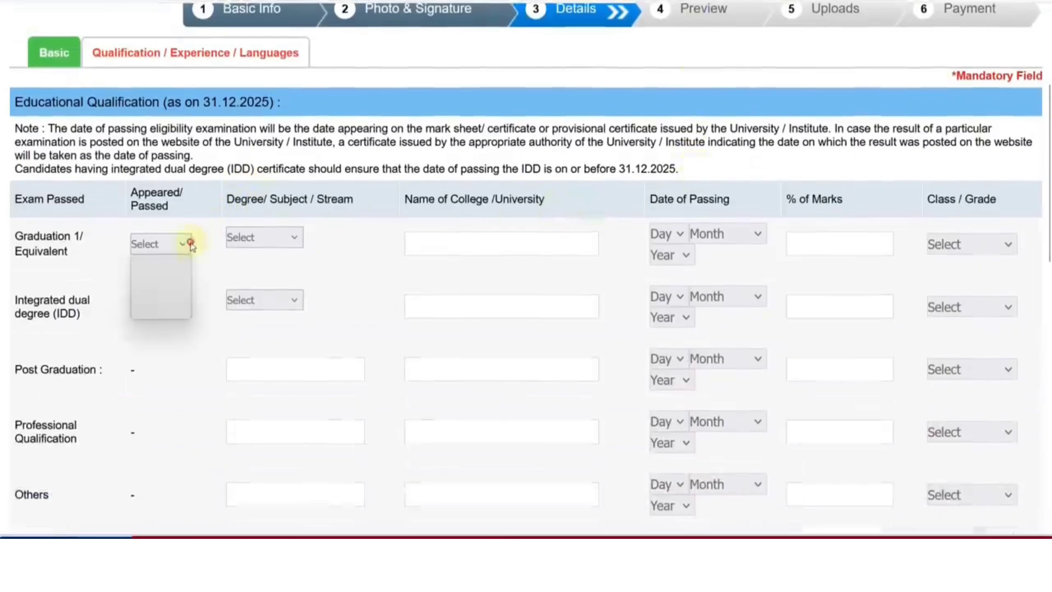
{"action": "left_click", "coordinate": [159, 287]}
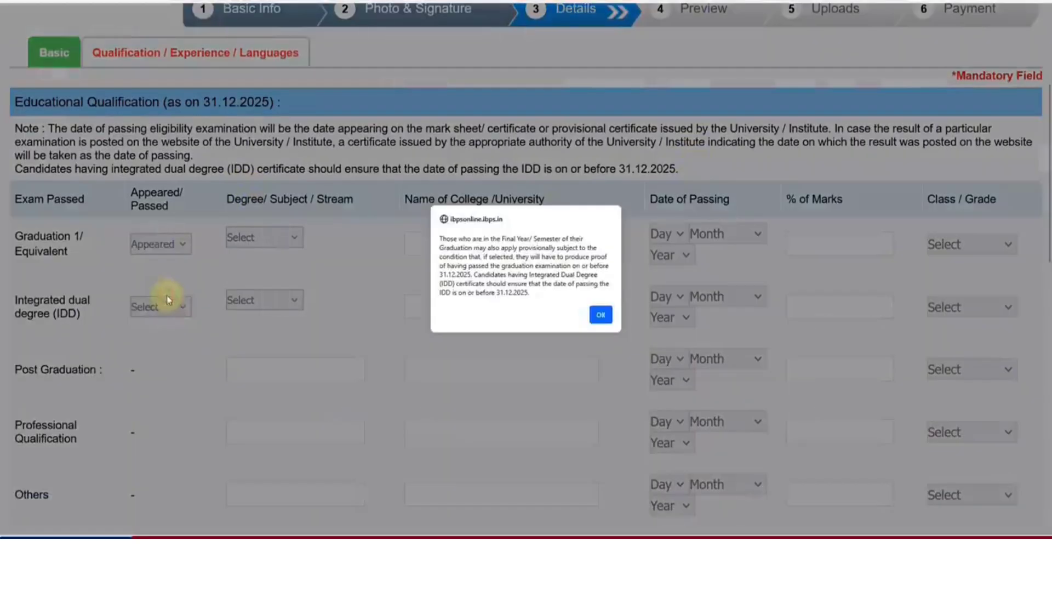
{"action": "left_click", "coordinate": [601, 314]}
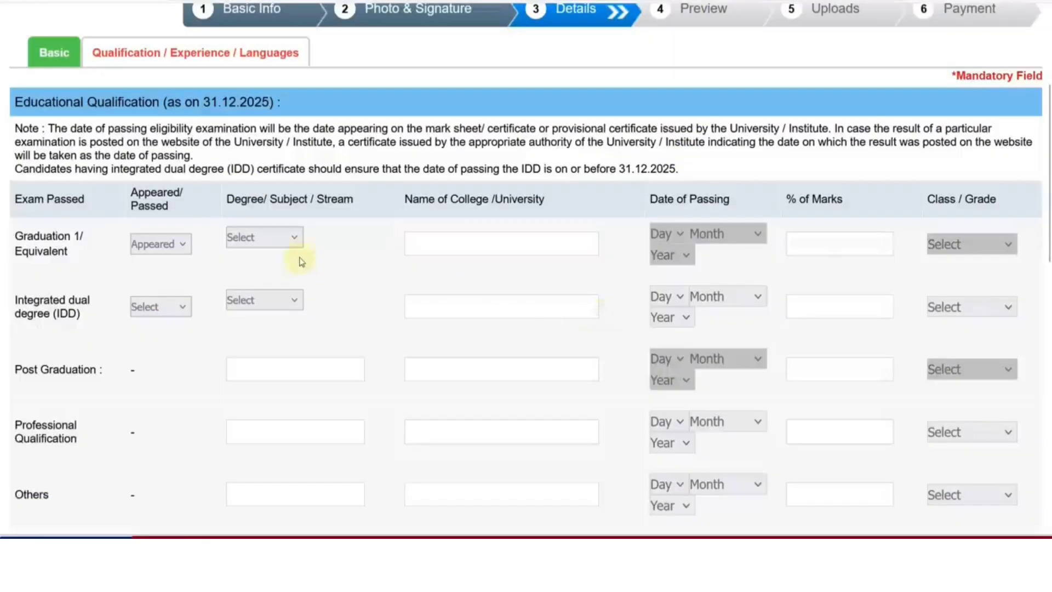
{"action": "left_click", "coordinate": [184, 245]}
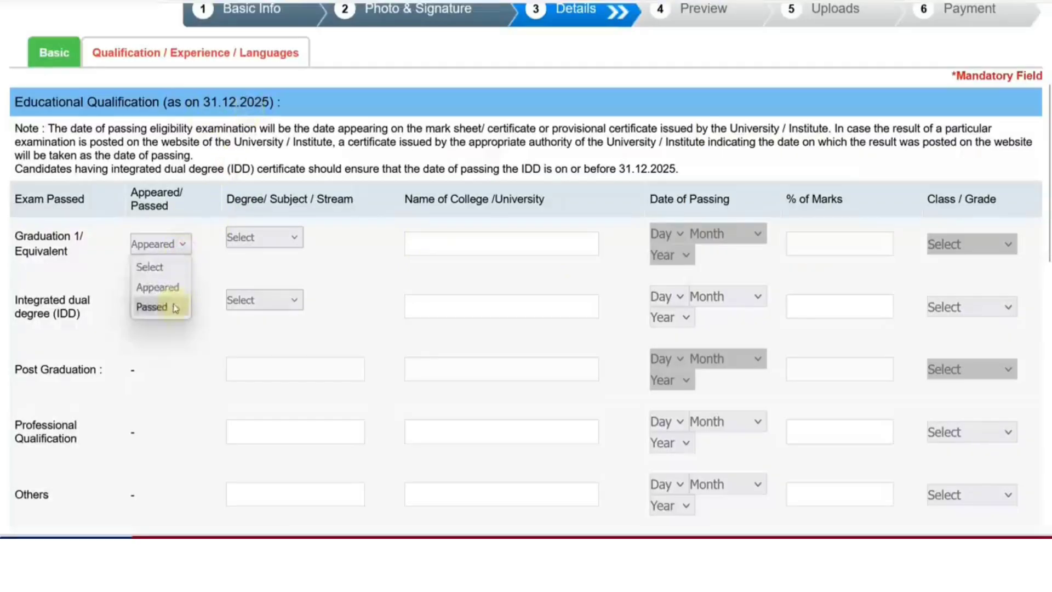
{"action": "left_click", "coordinate": [176, 307]}
{"action": "left_click", "coordinate": [273, 244]}
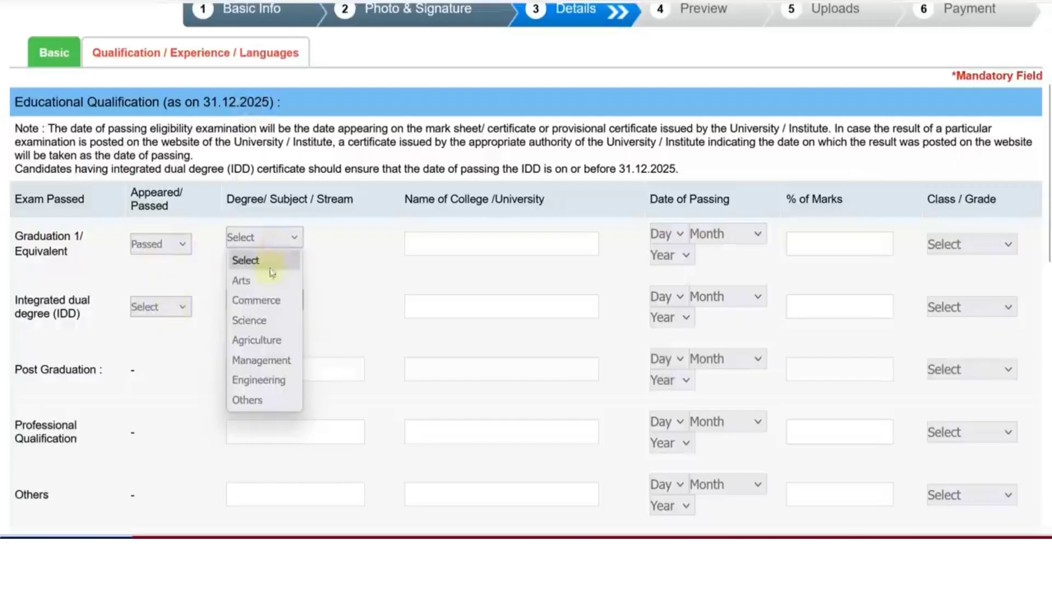
{"action": "left_click", "coordinate": [273, 379]}
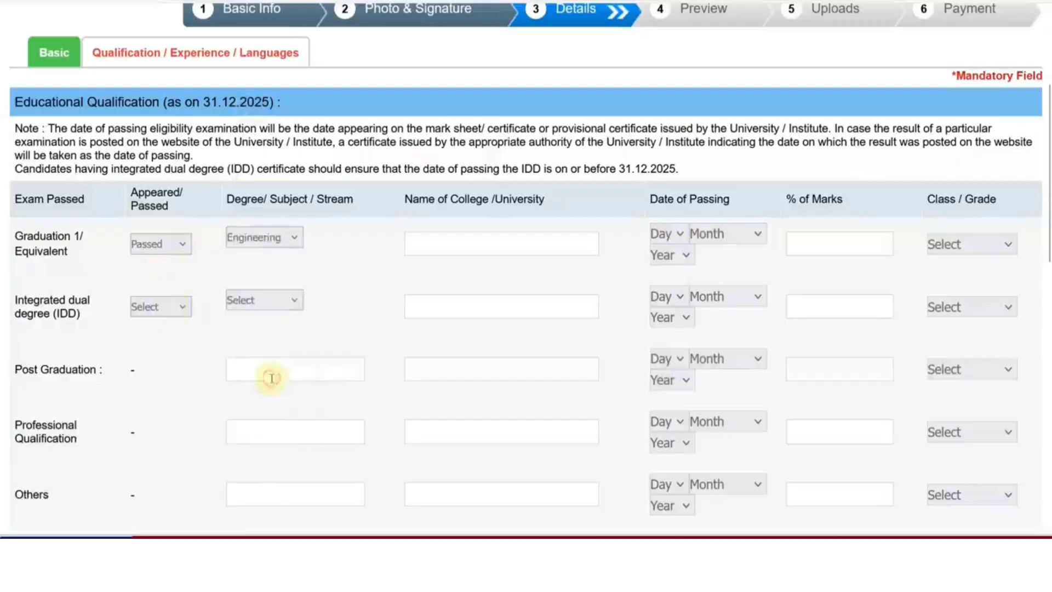
Enter RTU as the graduation college or university
{"action": "left_click", "coordinate": [450, 247]}
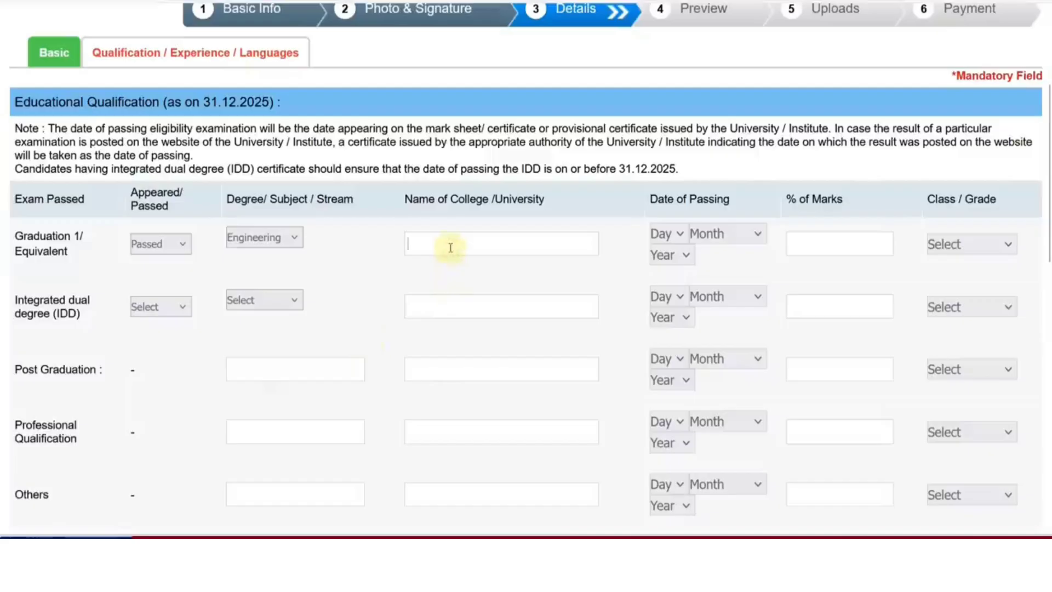
{"action": "type", "text": "RTU"}
{"action": "key", "text": "BackSpace"}
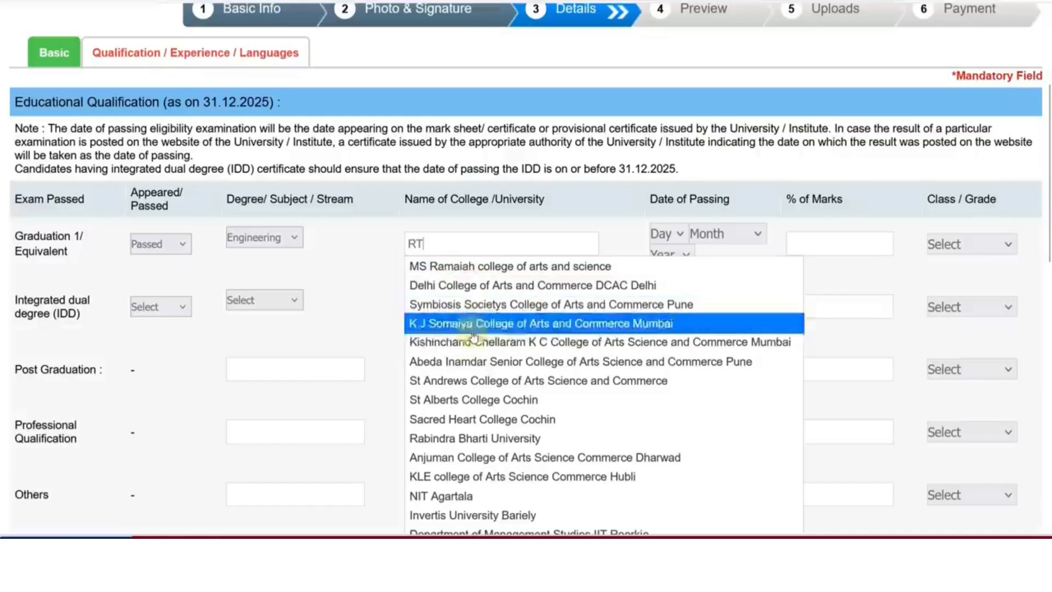
{"action": "type", "text": "U"}
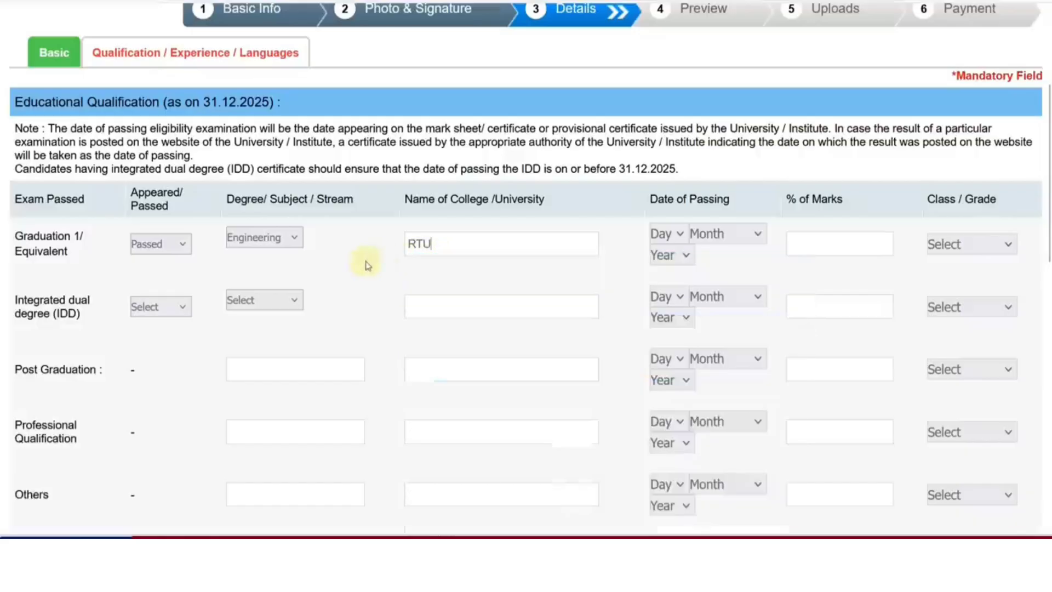
Set passing date 25 September 2022, marks 70%, and grade First Class
{"action": "left_click", "coordinate": [726, 233]}
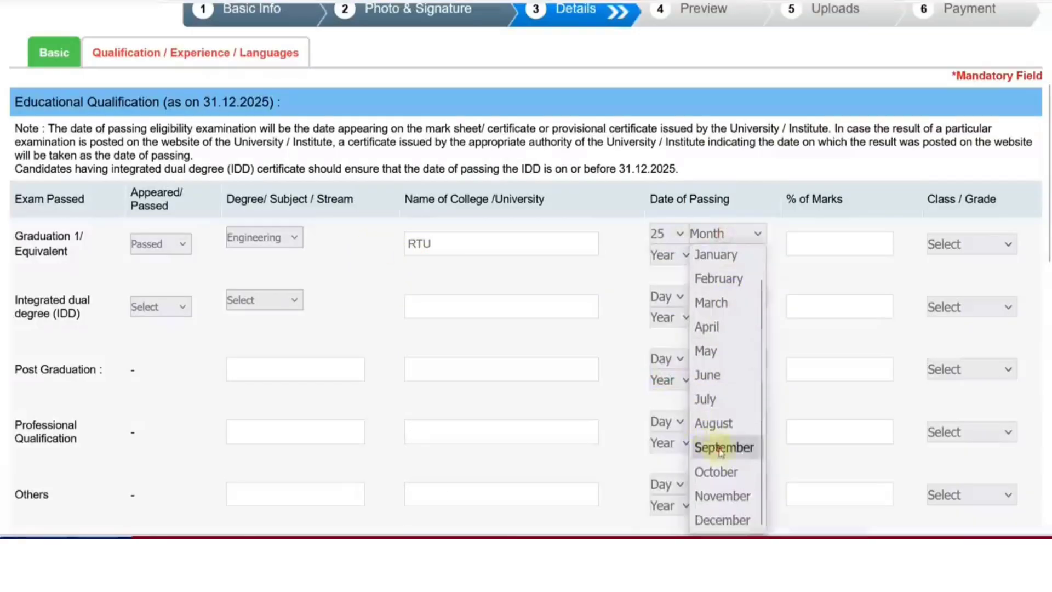
{"action": "left_click", "coordinate": [721, 449]}
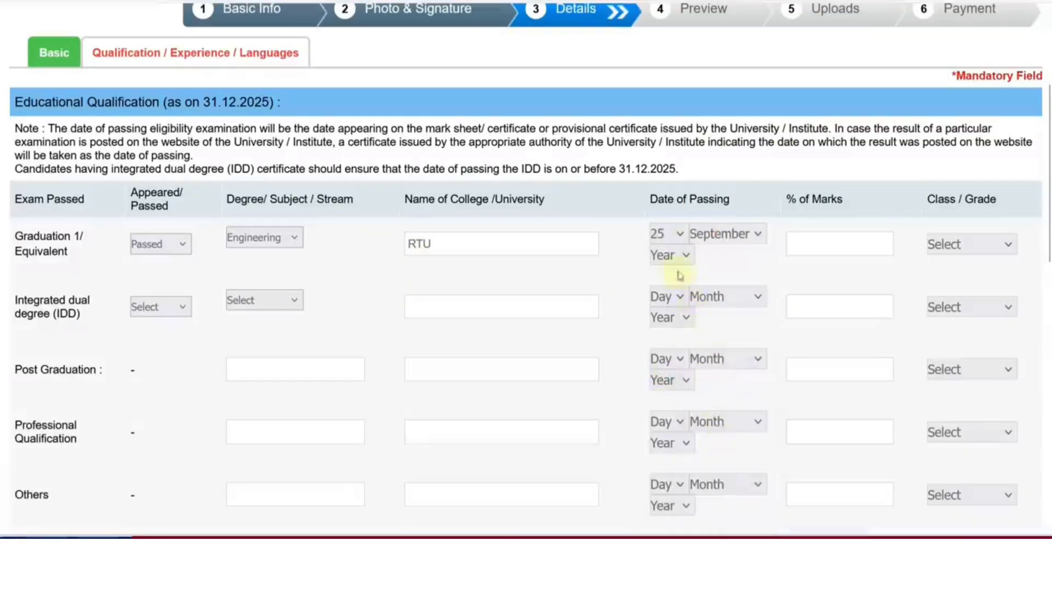
{"action": "left_click", "coordinate": [669, 255]}
{"action": "scroll", "coordinate": [679, 433], "scroll_direction": "down", "scroll_amount": 1}
{"action": "left_click", "coordinate": [682, 445]}
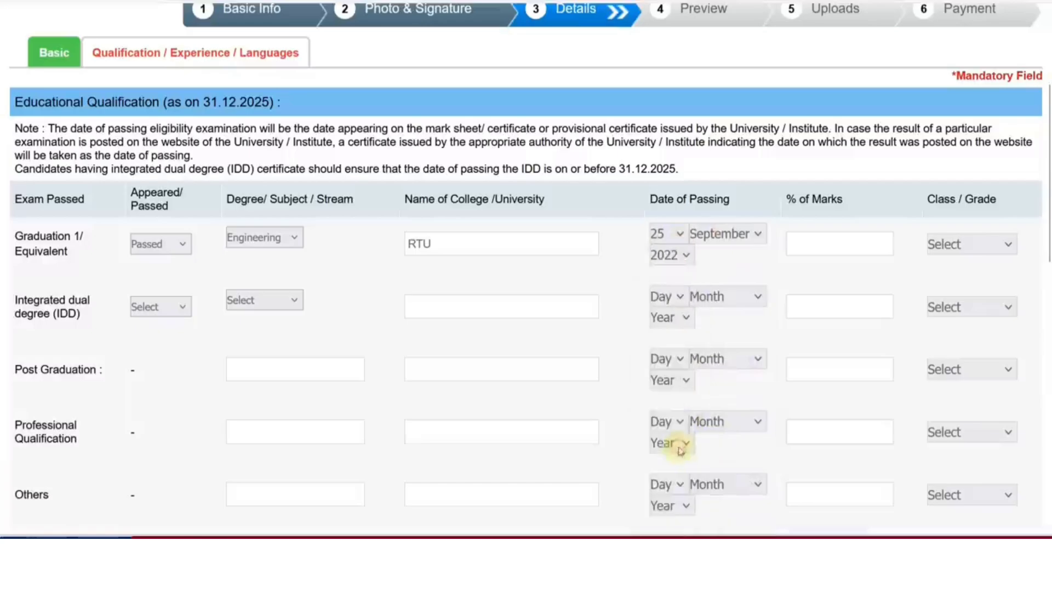
{"action": "left_click", "coordinate": [815, 250]}
{"action": "type", "text": "70"}
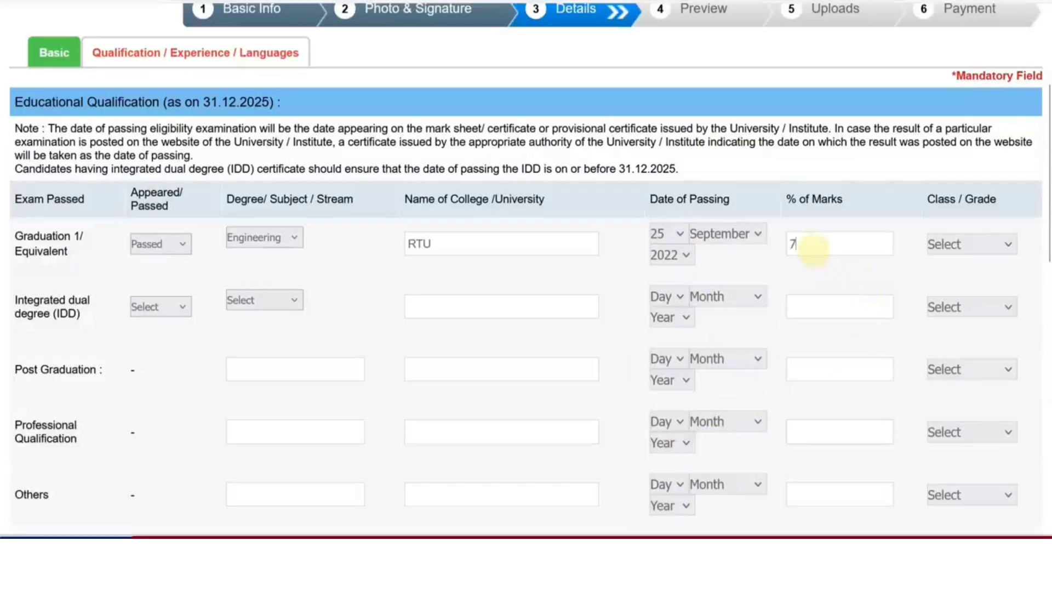
{"action": "left_click", "coordinate": [984, 247]}
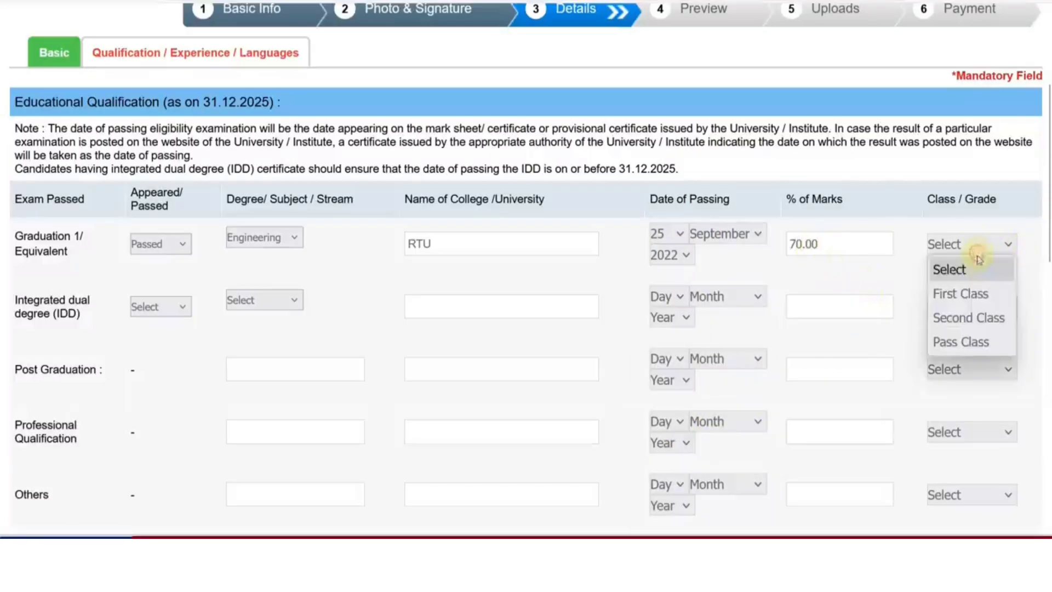
{"action": "left_click", "coordinate": [972, 297]}
Skip the integrated dual degree row and answer No to 'Presently working?'
{"action": "scroll", "coordinate": [343, 218], "scroll_direction": "down", "scroll_amount": 4}
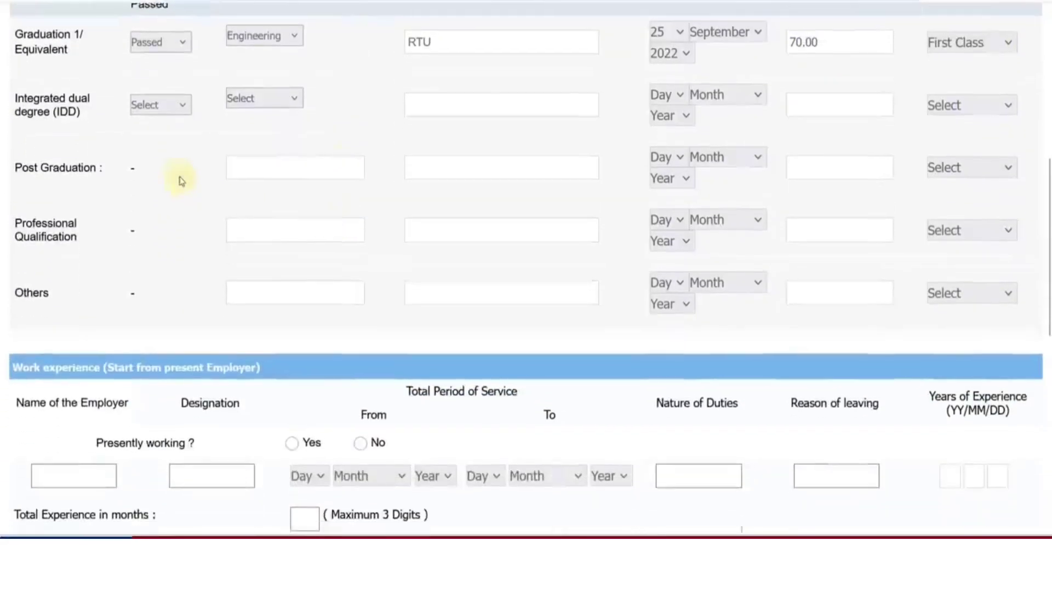
{"action": "left_click", "coordinate": [147, 108]}
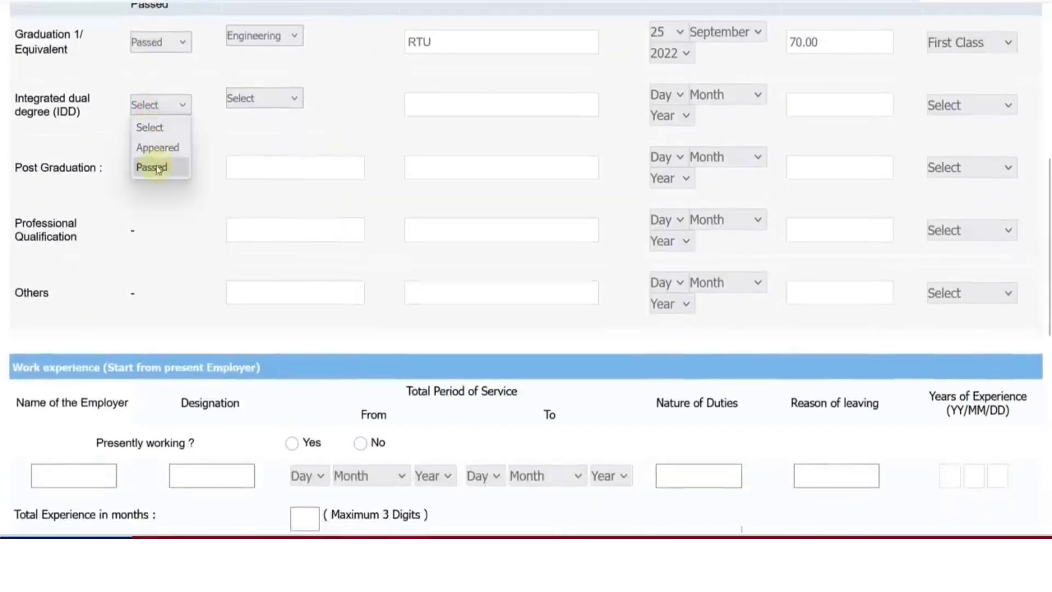
{"action": "left_click", "coordinate": [242, 103]}
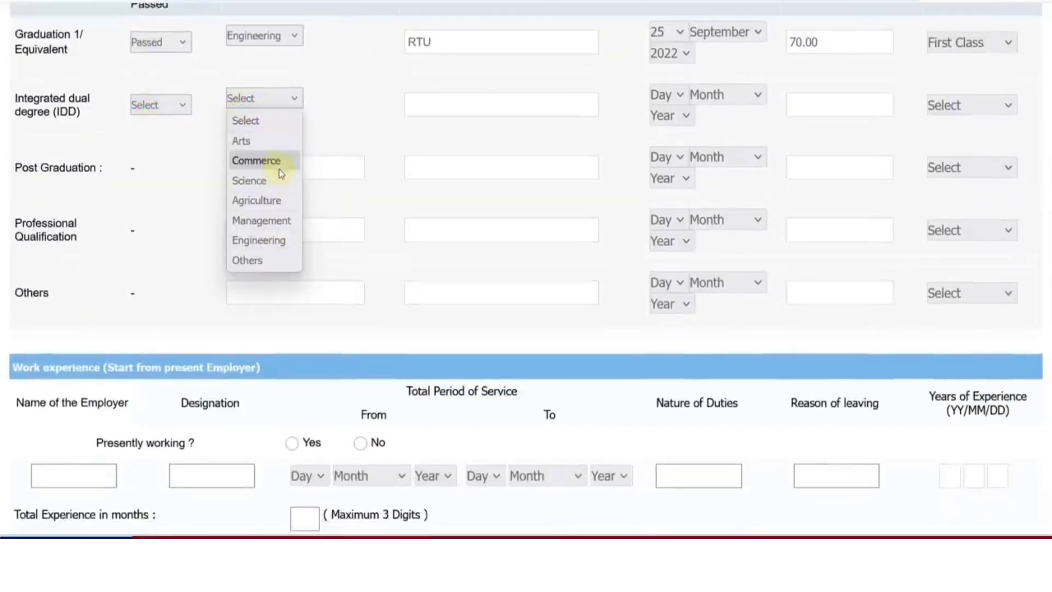
{"action": "left_click", "coordinate": [170, 173]}
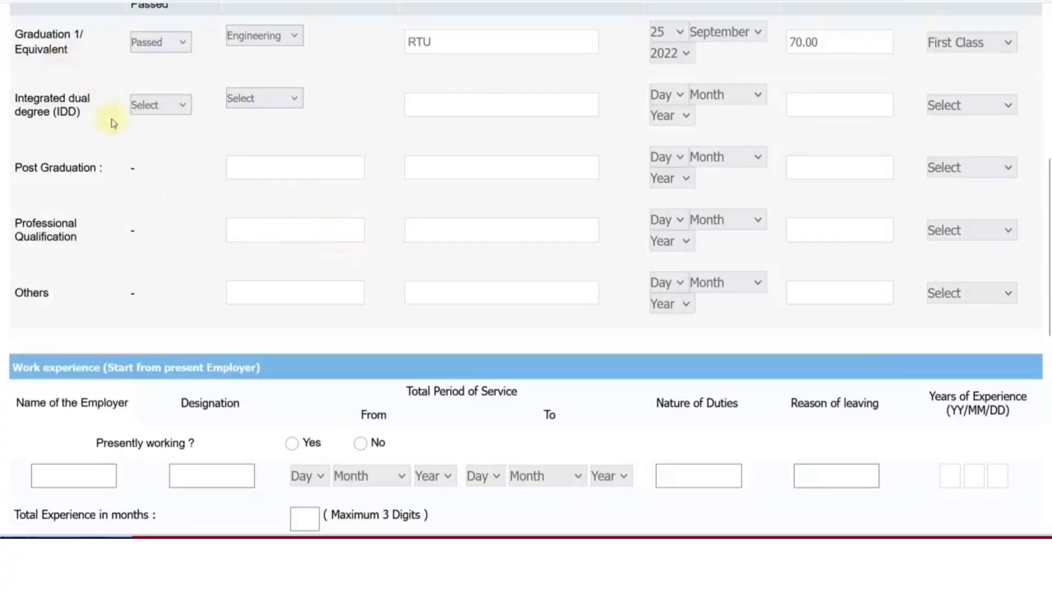
{"action": "scroll", "coordinate": [205, 216], "scroll_direction": "down", "scroll_amount": 5}
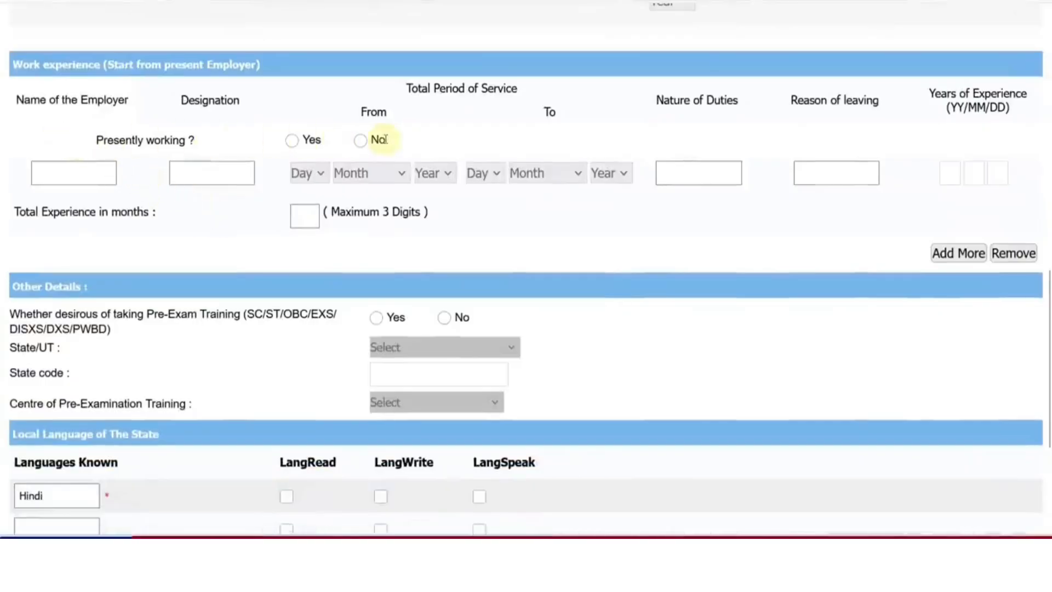
{"action": "left_click", "coordinate": [360, 140]}
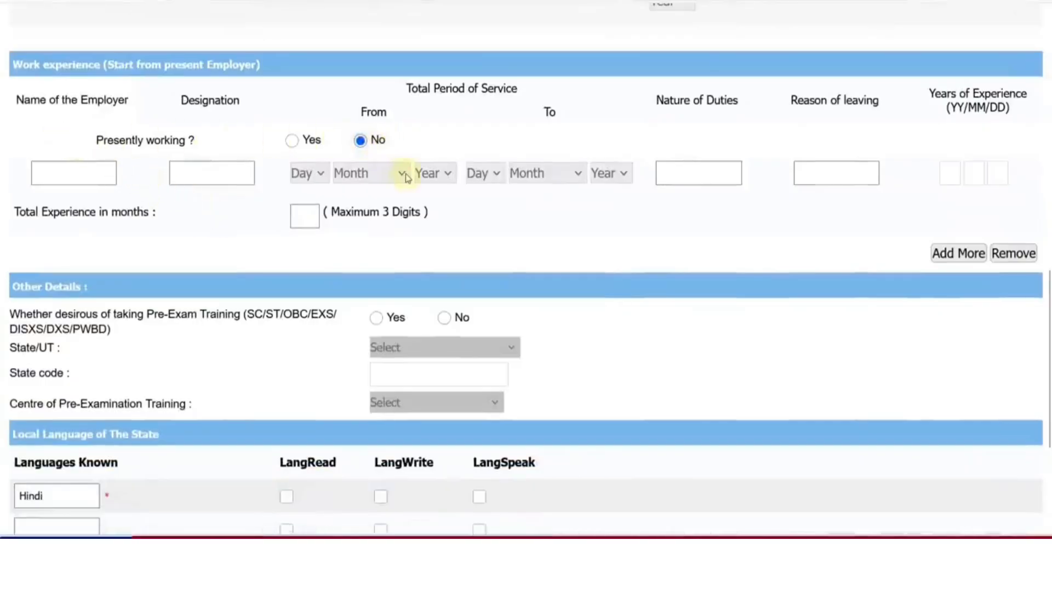
{"action": "scroll", "coordinate": [406, 177], "scroll_direction": "down", "scroll_amount": 2}
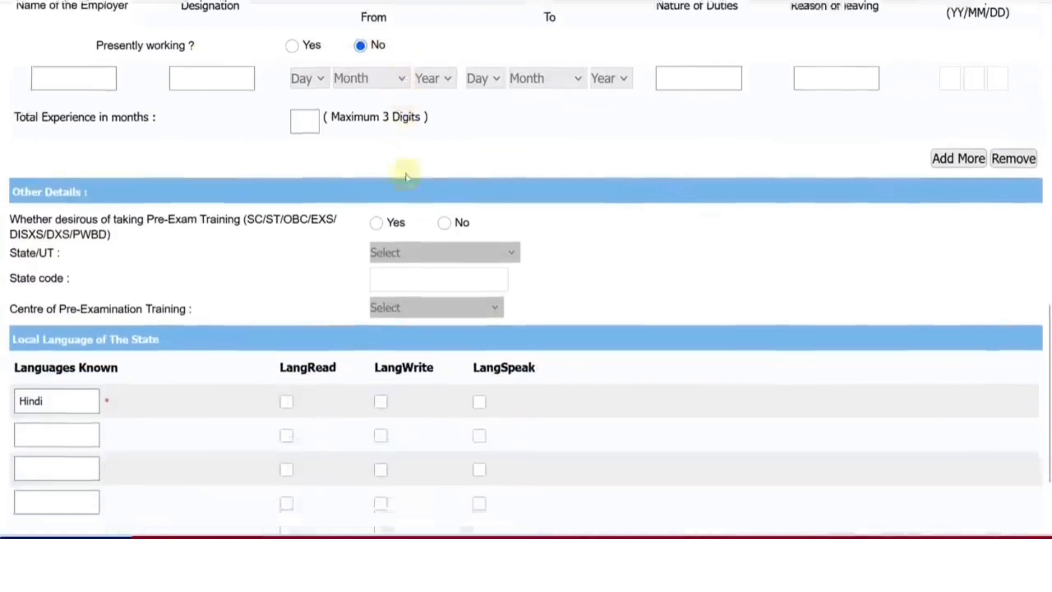
Choose Yes for pre-exam training with state Rajasthan and training centre Jaipur
{"action": "scroll", "coordinate": [329, 184], "scroll_direction": "down", "scroll_amount": 1}
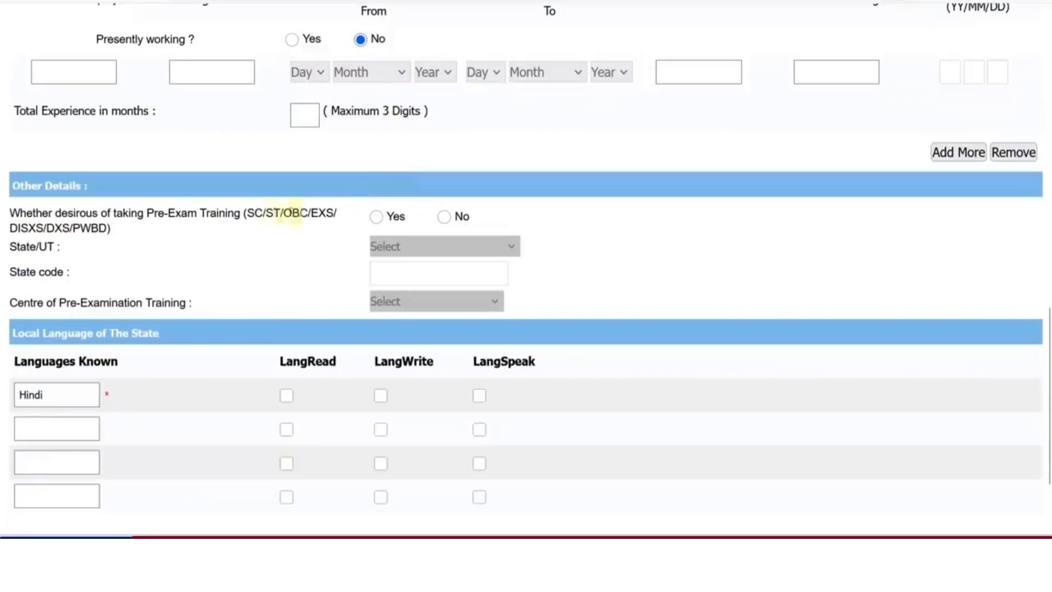
{"action": "left_click", "coordinate": [377, 217]}
{"action": "left_click", "coordinate": [392, 245]}
{"action": "scroll", "coordinate": [419, 366], "scroll_direction": "down", "scroll_amount": 5}
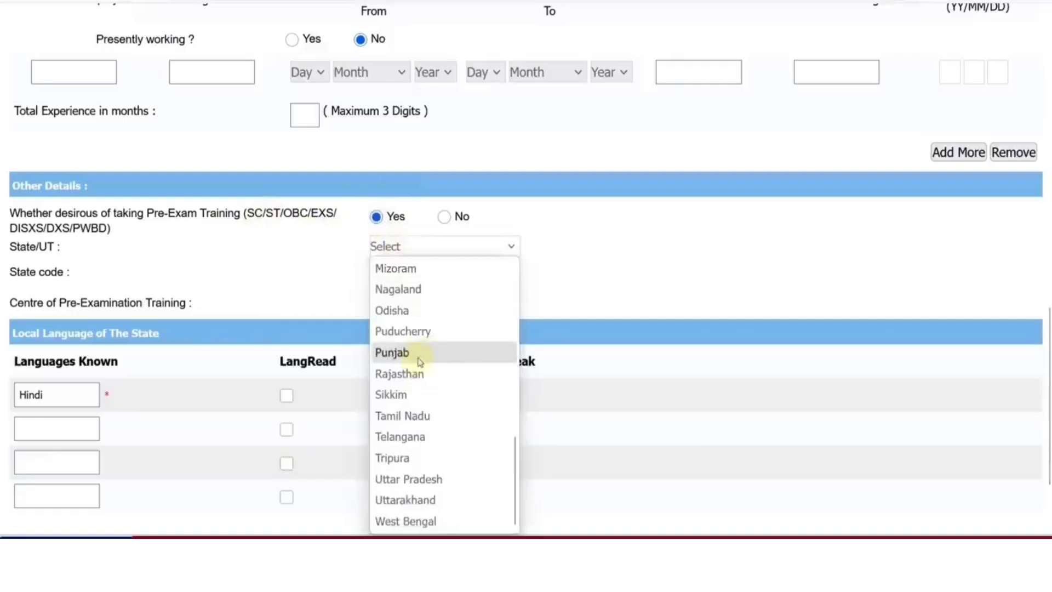
{"action": "left_click", "coordinate": [414, 374]}
{"action": "left_click", "coordinate": [419, 303]}
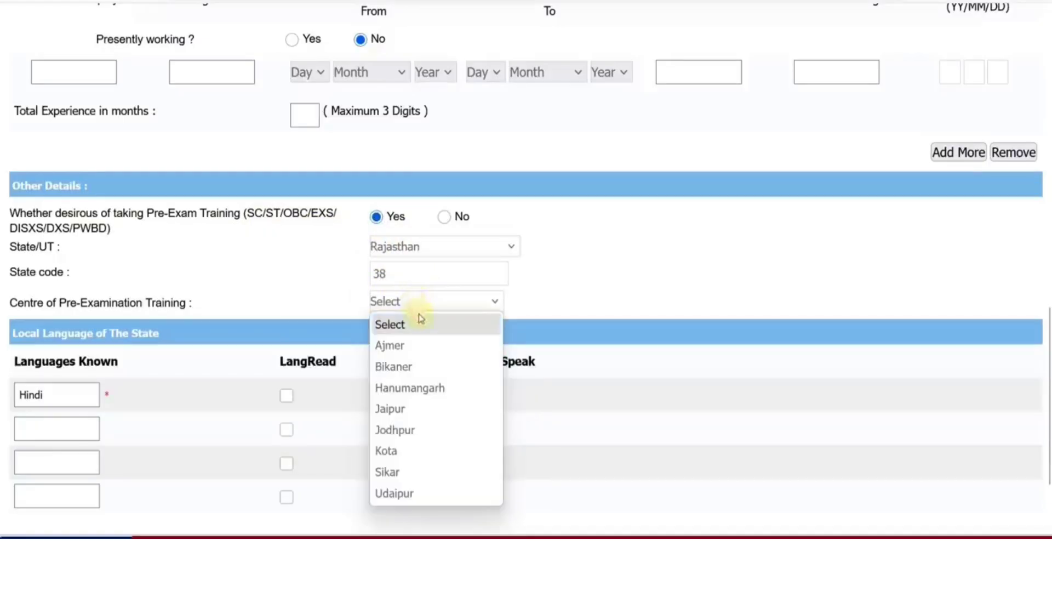
{"action": "left_click", "coordinate": [406, 409]}
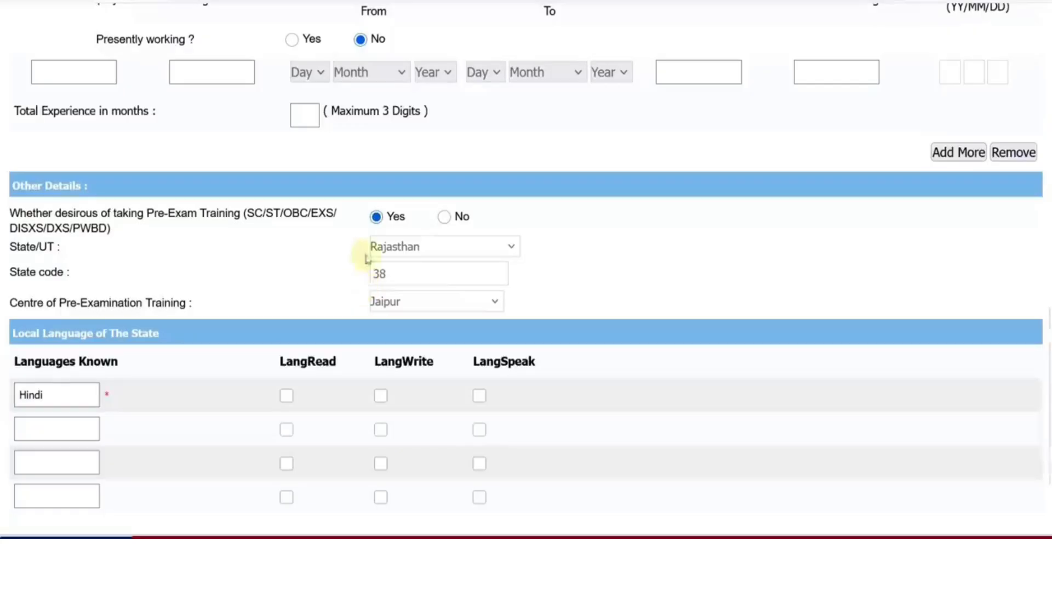
Tick read, write and speak for Hindi, then Save & Next to the preview
{"action": "scroll", "coordinate": [311, 325], "scroll_direction": "down", "scroll_amount": 2}
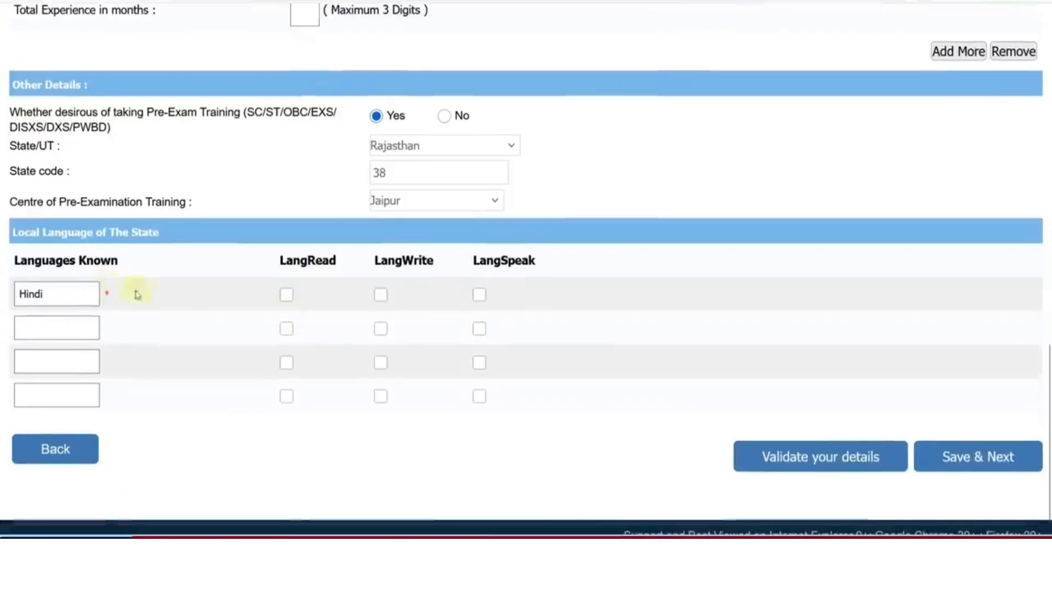
{"action": "left_click", "coordinate": [286, 294]}
{"action": "left_click", "coordinate": [380, 295]}
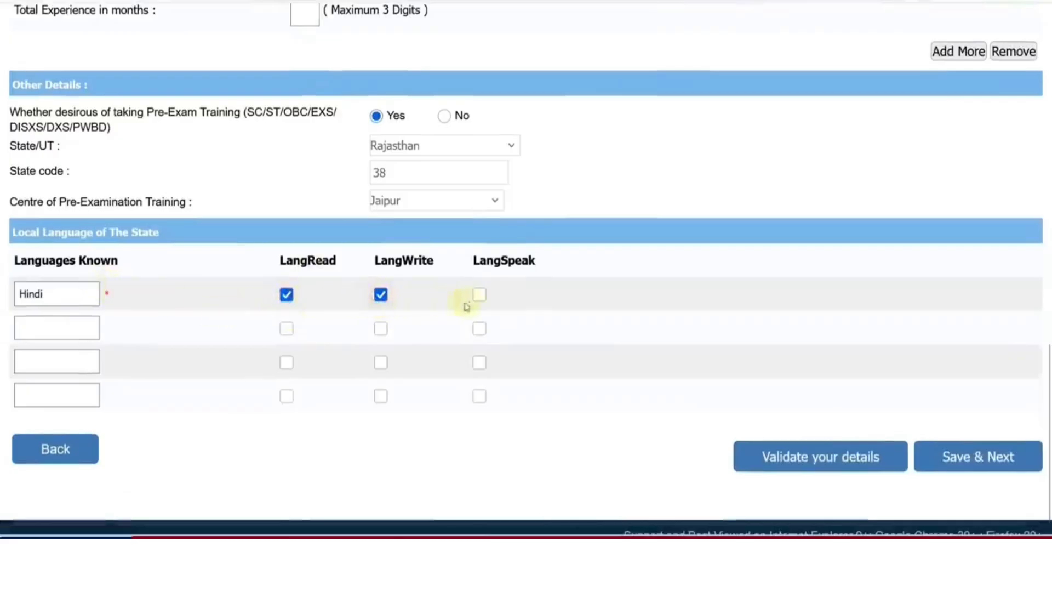
{"action": "left_click", "coordinate": [479, 296]}
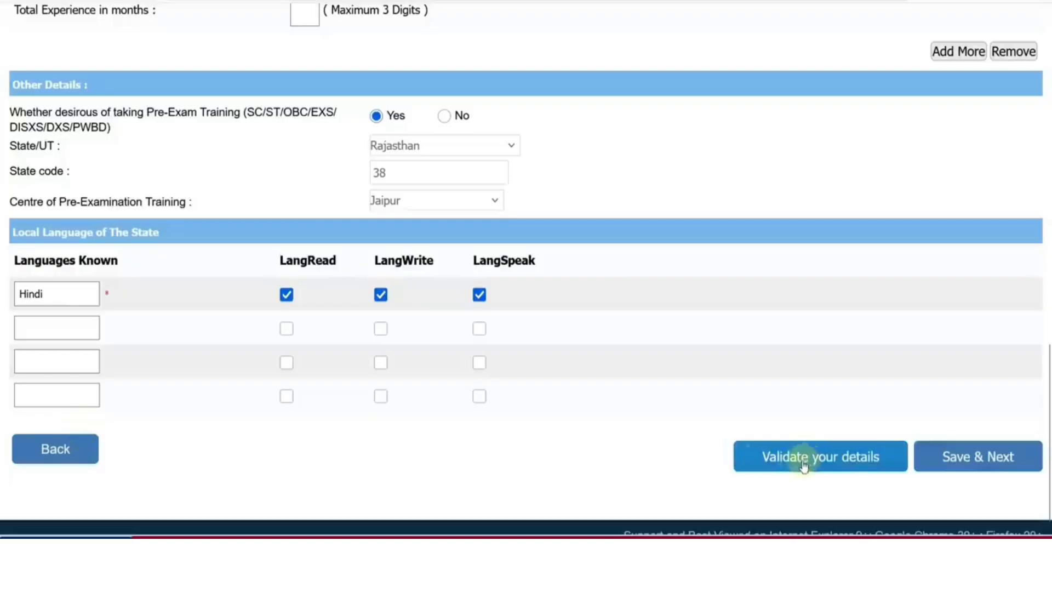
{"action": "left_click", "coordinate": [989, 472]}
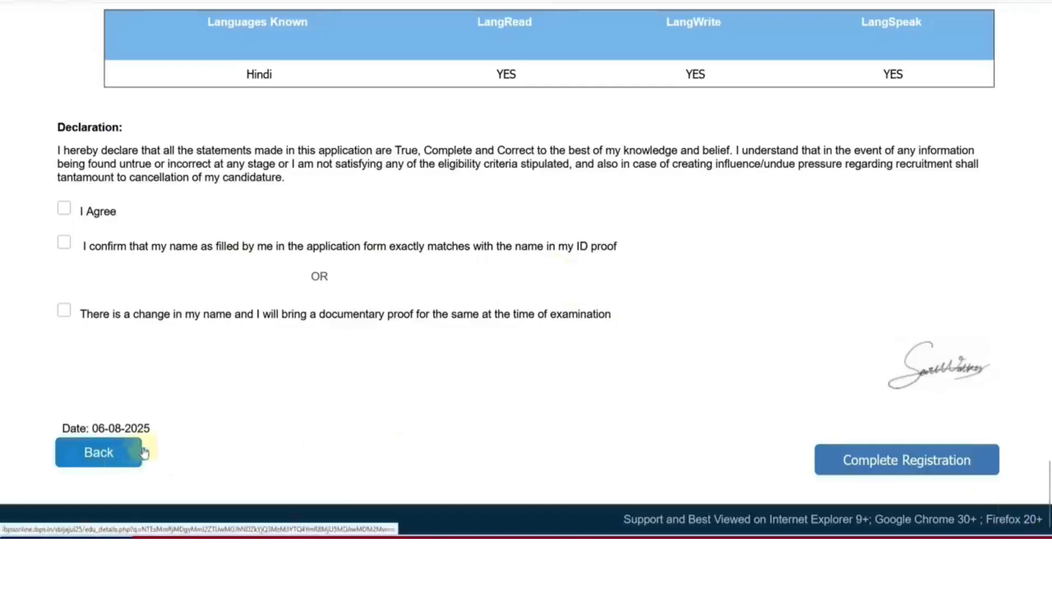
Accept the declaration and confirm the name matches the ID proof to reach Uploads
{"action": "left_click", "coordinate": [62, 210]}
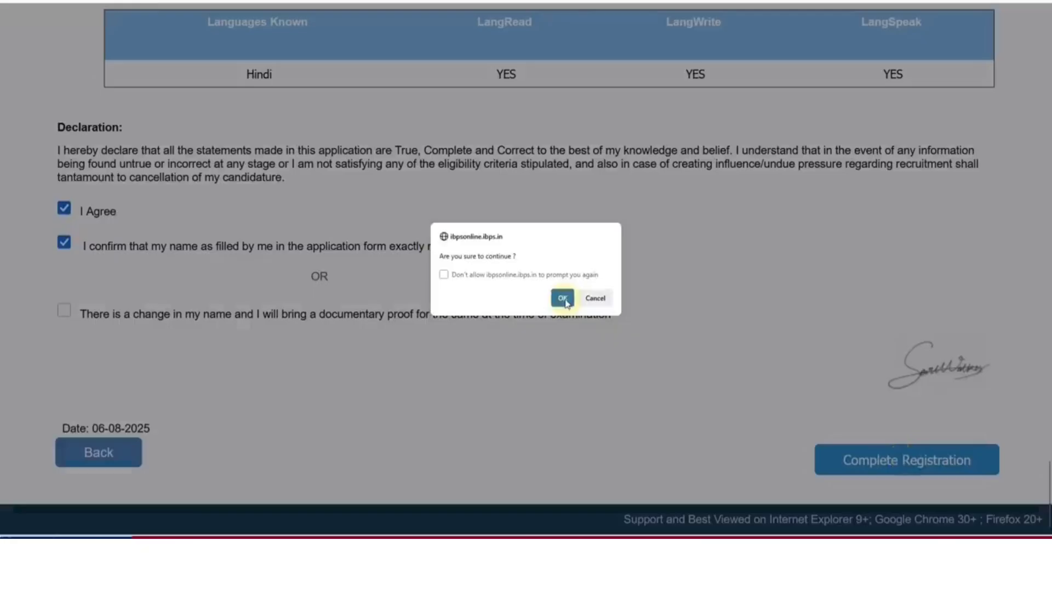
{"action": "left_click", "coordinate": [565, 299]}
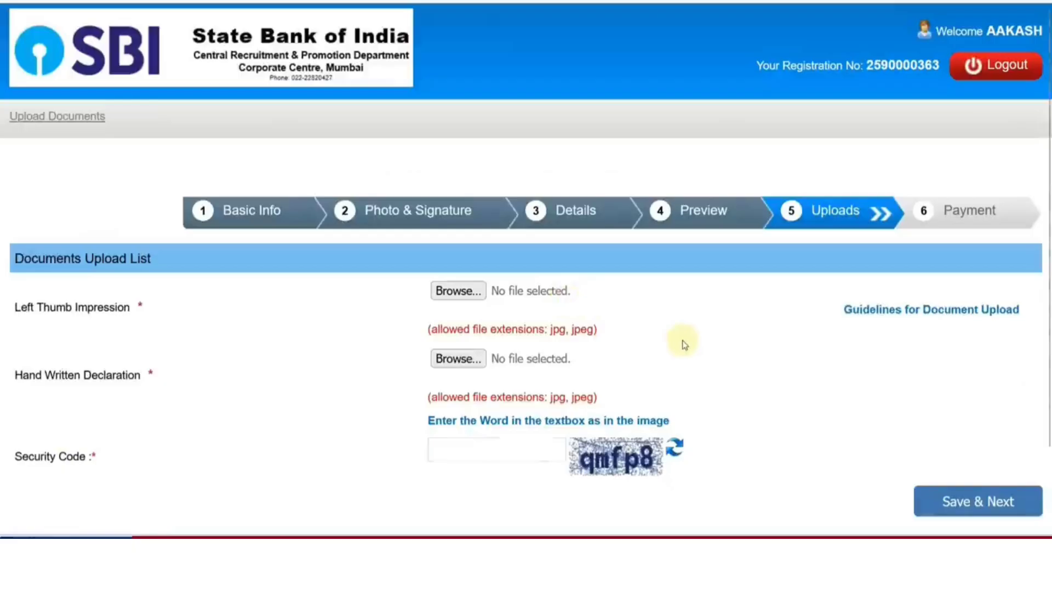
Upload LEFT1.jpg as the left thumb impression and accept its preview
{"action": "left_click", "coordinate": [459, 295]}
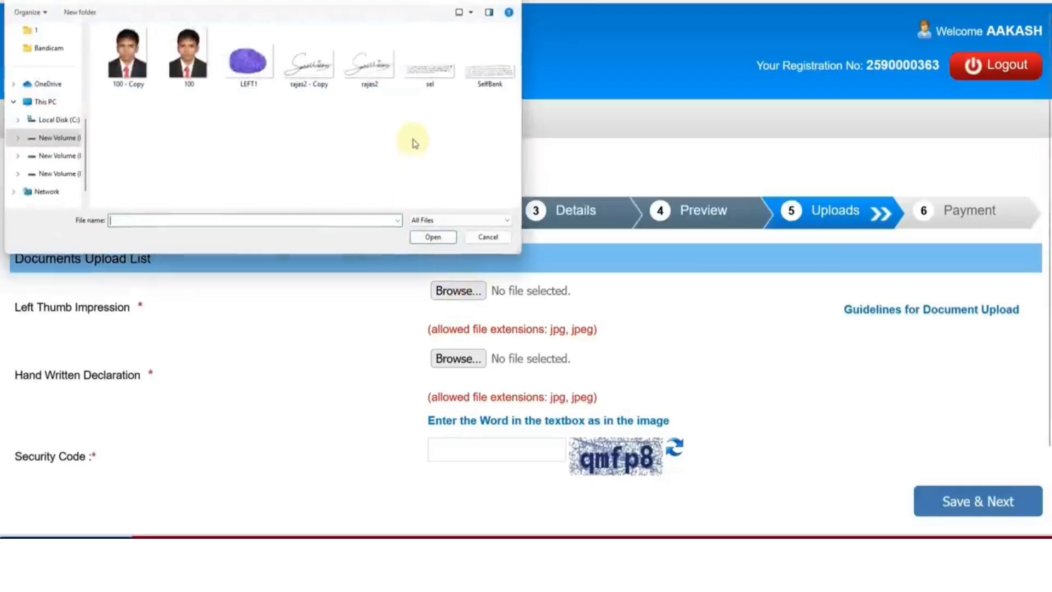
{"action": "double_click", "coordinate": [271, 74]}
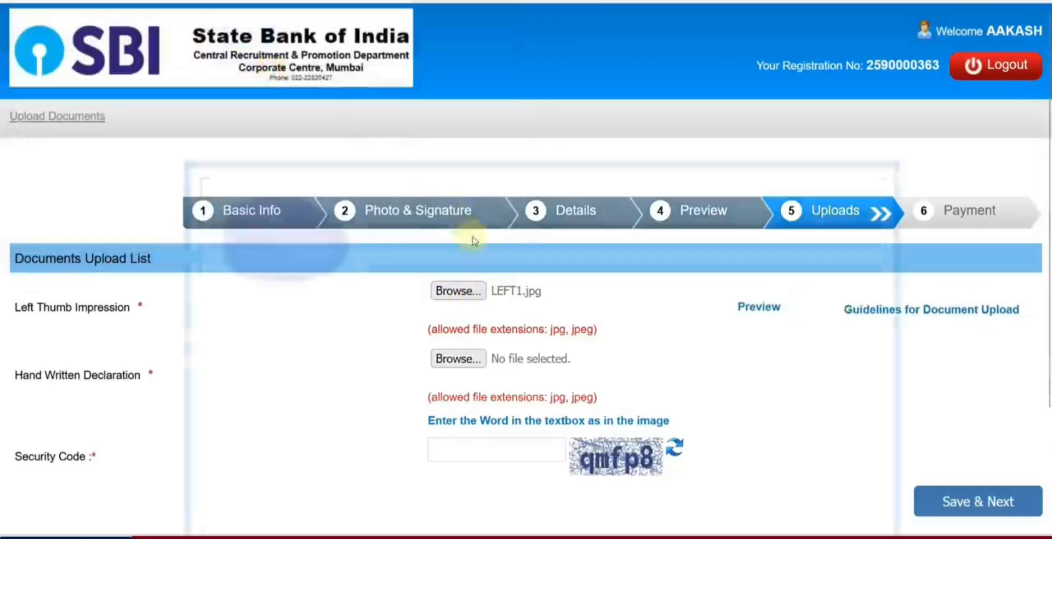
{"action": "scroll", "coordinate": [438, 318], "scroll_direction": "down", "scroll_amount": 3}
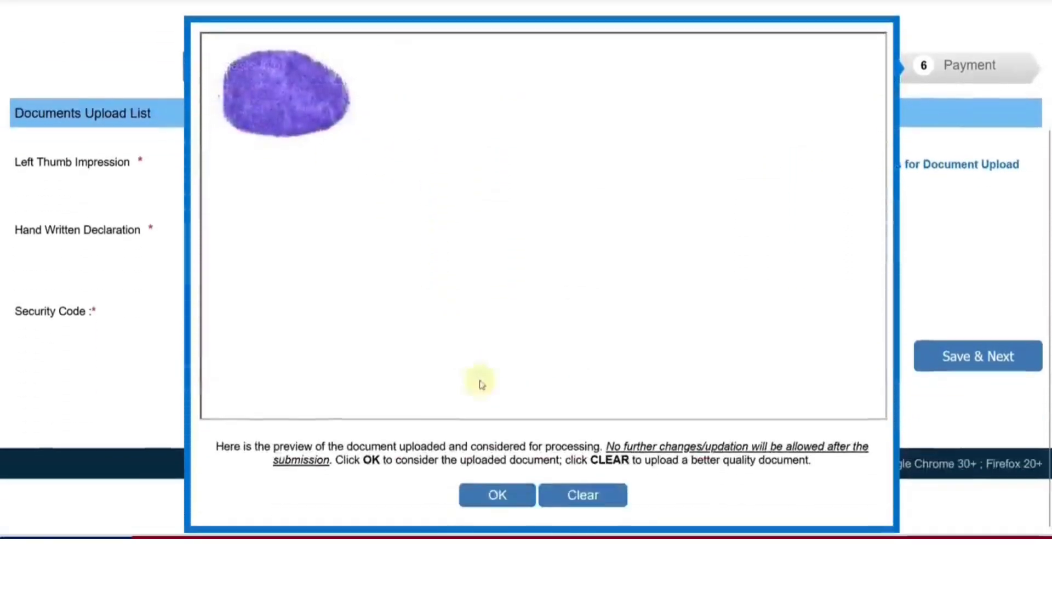
{"action": "left_click", "coordinate": [495, 493]}
Upload SelfBank.jpg as the handwritten declaration and accept its preview
{"action": "left_click", "coordinate": [457, 262]}
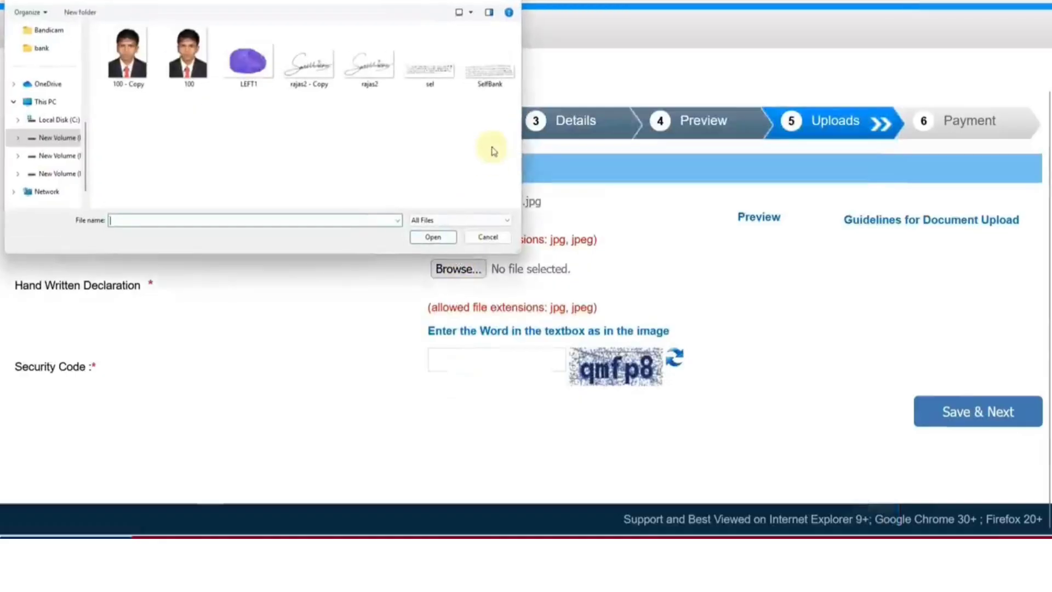
{"action": "left_click", "coordinate": [477, 82]}
{"action": "double_click", "coordinate": [477, 82]}
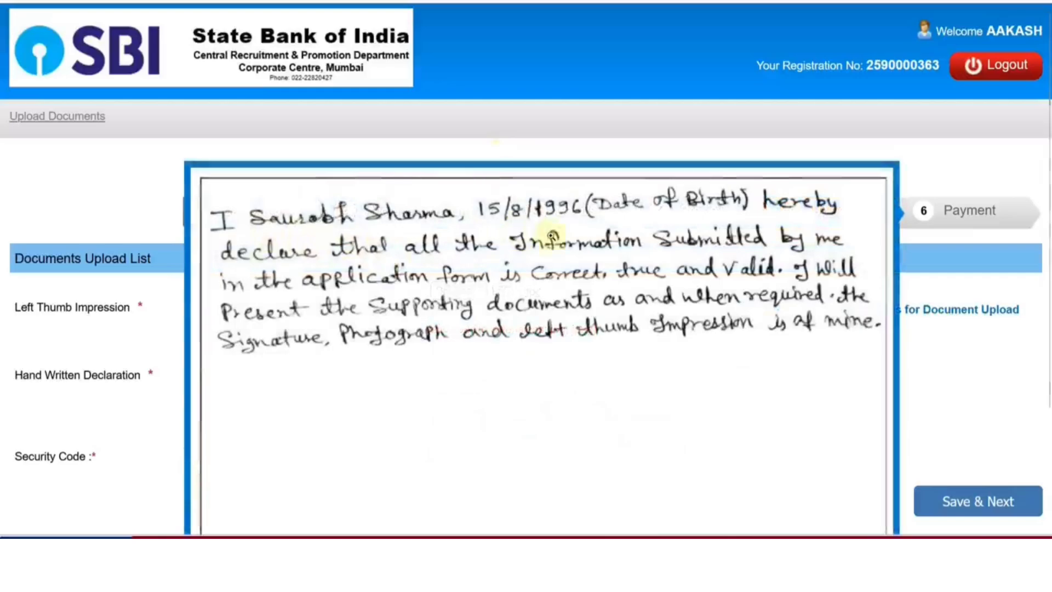
{"action": "scroll", "coordinate": [604, 415], "scroll_direction": "down", "scroll_amount": 3}
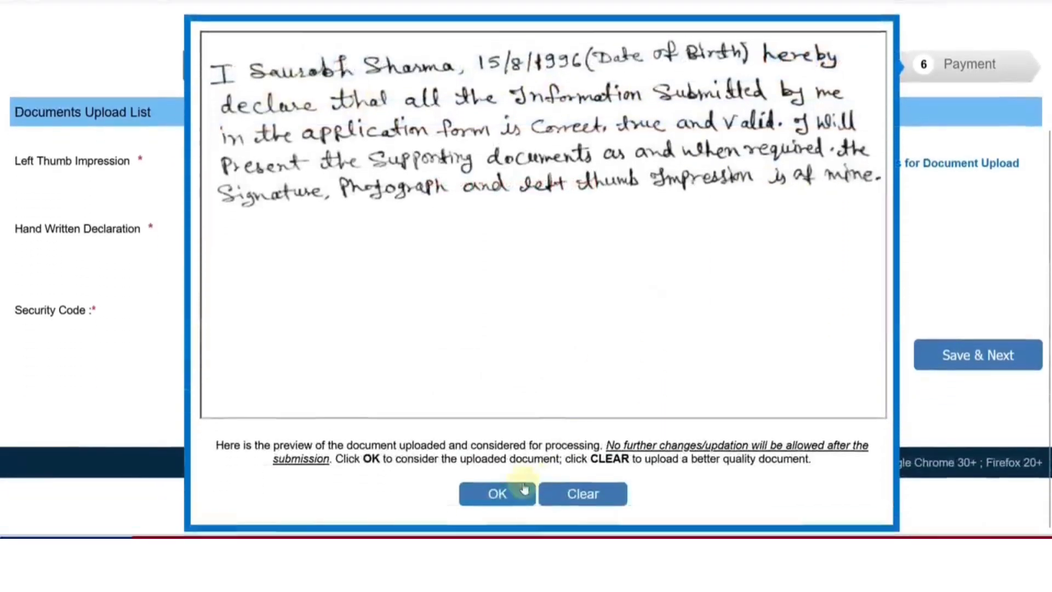
{"action": "left_click", "coordinate": [515, 493]}
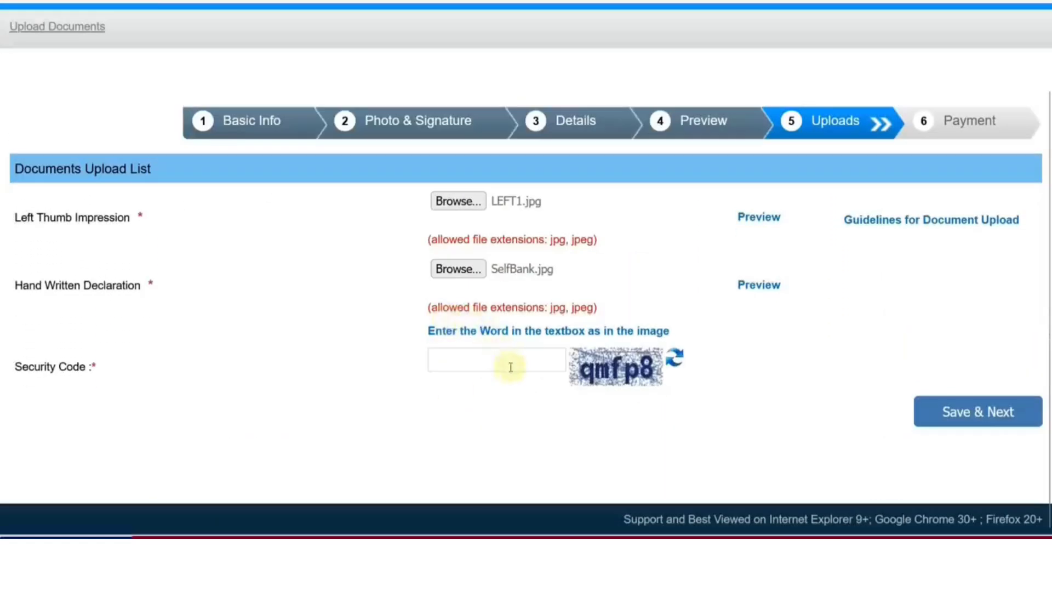
Enter the captcha security code and save the uploads to open the Junior Associates application print page
{"action": "left_click", "coordinate": [510, 367]}
{"action": "type", "text": "qmf"}
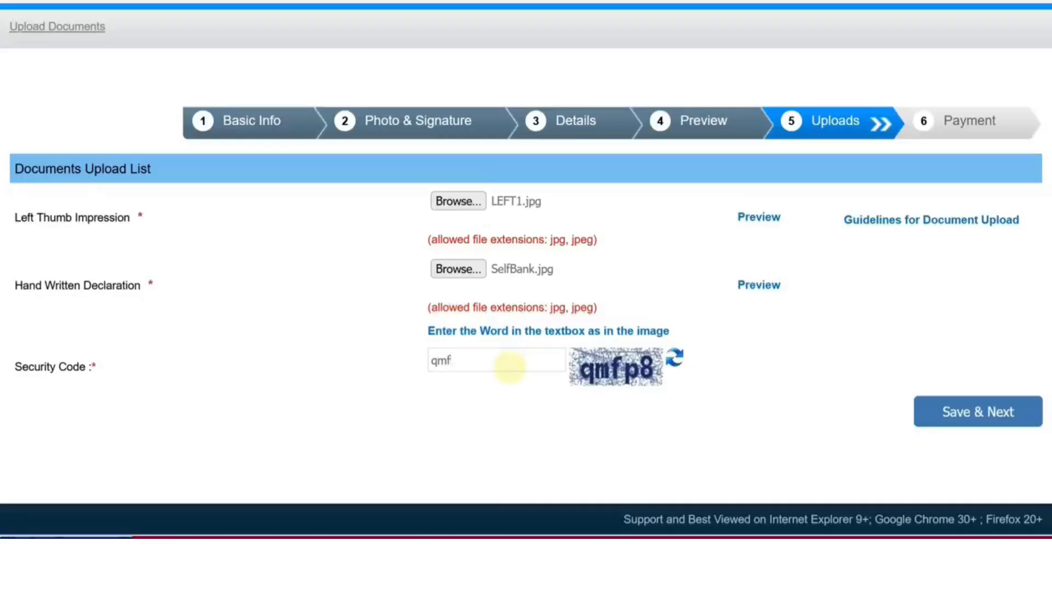
{"action": "type", "text": "p8"}
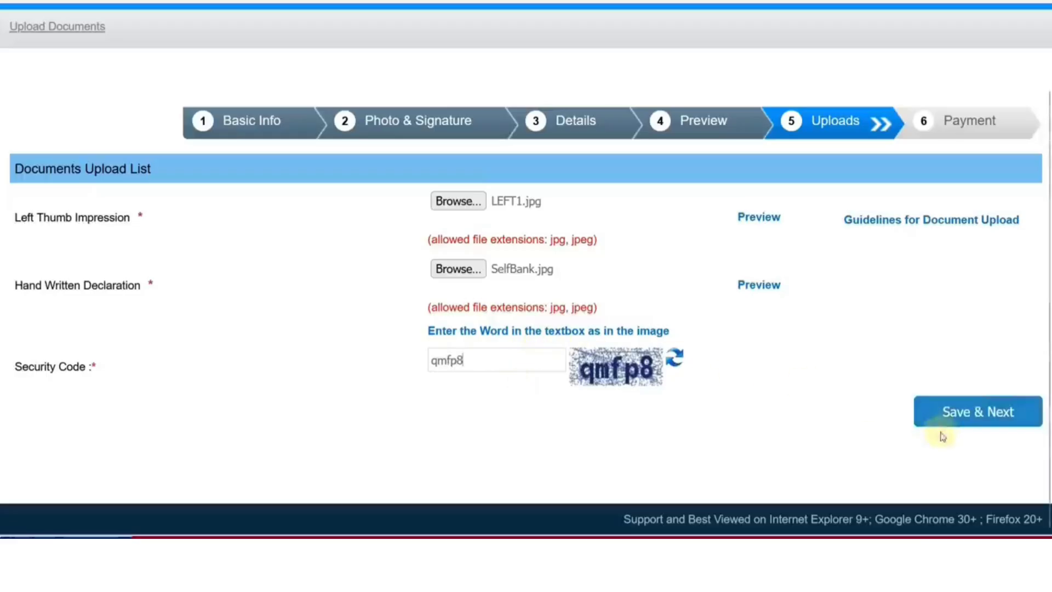
{"action": "left_click", "coordinate": [955, 414]}
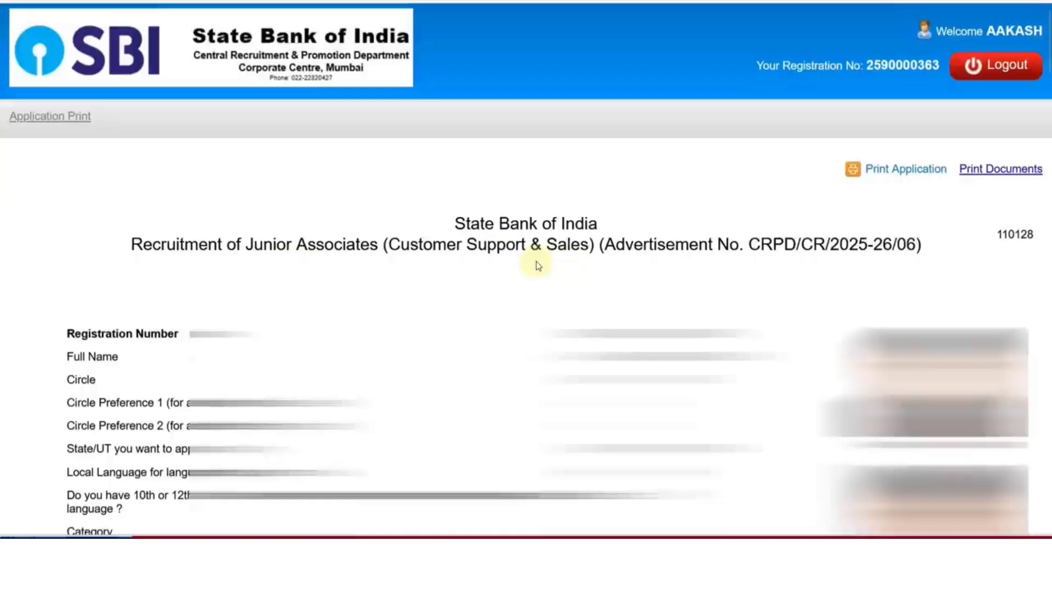